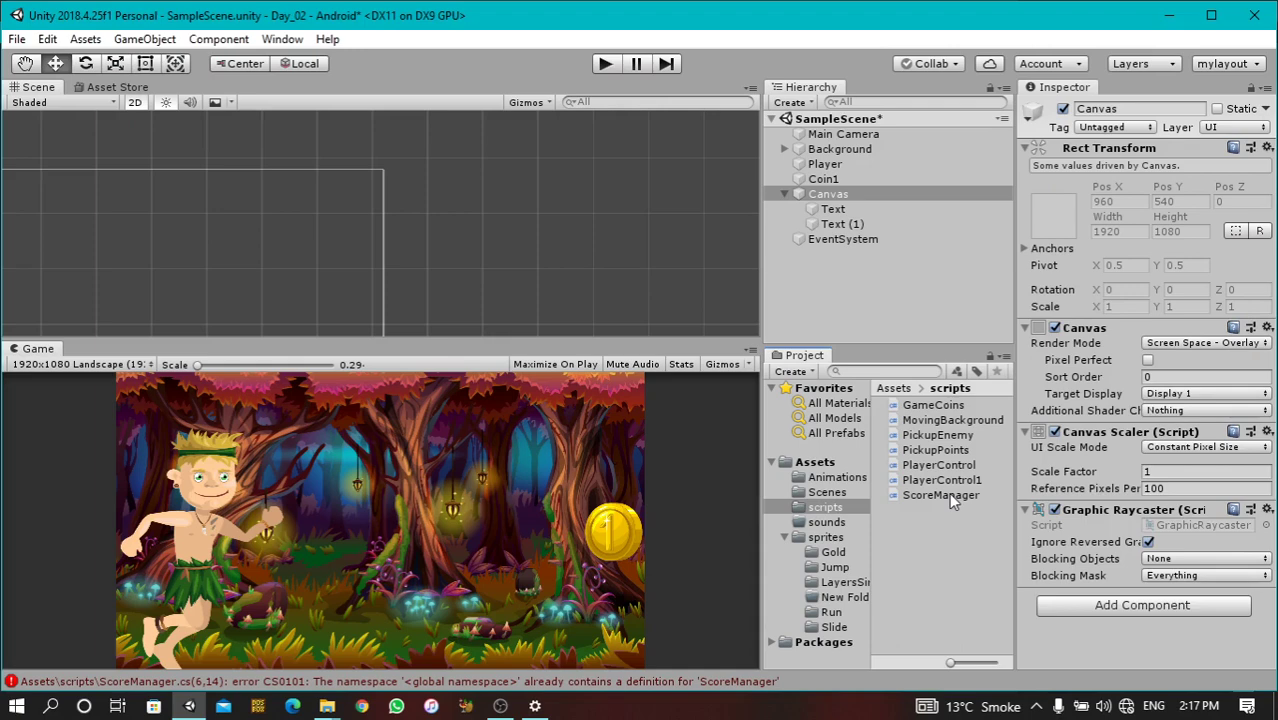
Open the Console and go to the script line behind the CS0101 duplicate-definition error for ScoreManager
click(951, 501)
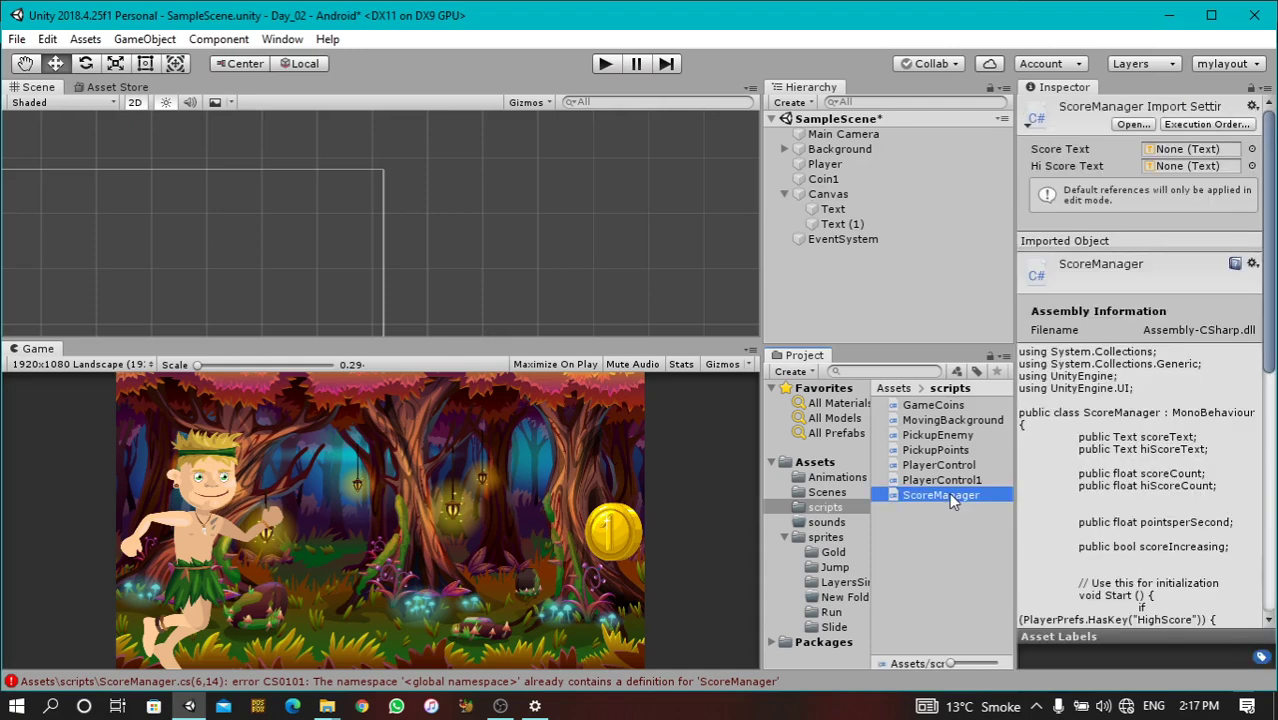
click(706, 682)
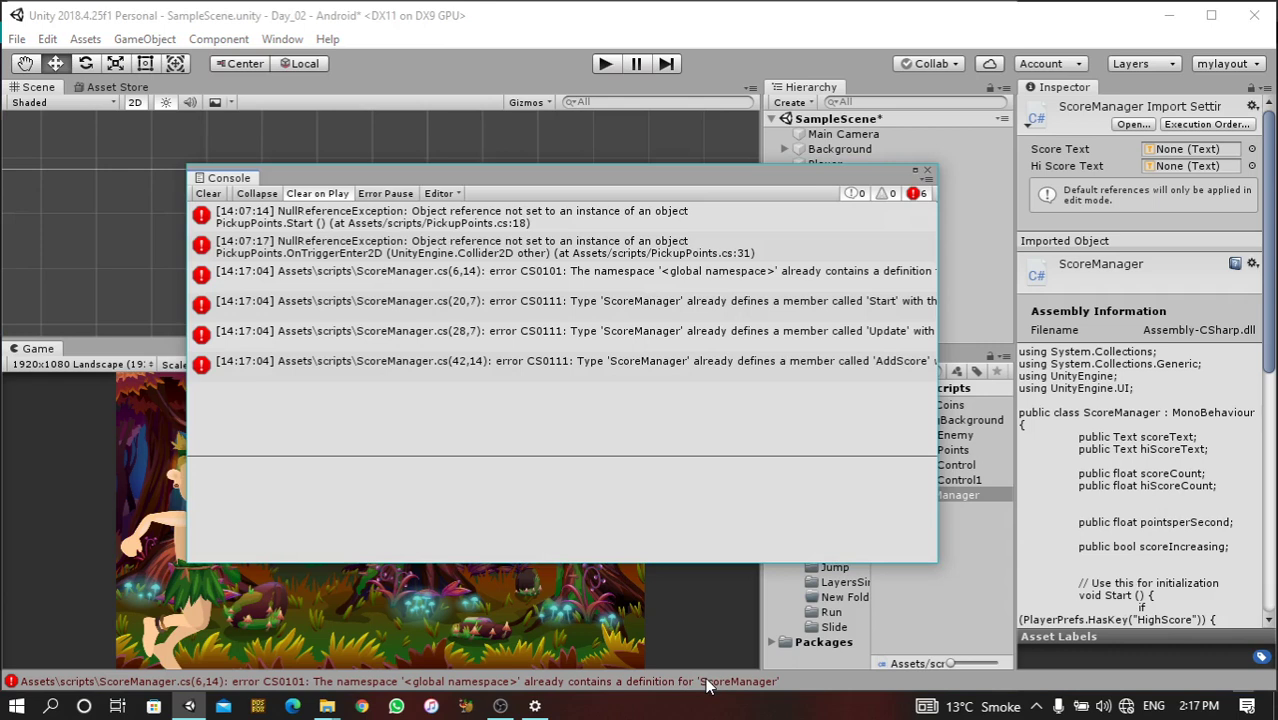
double_click(692, 277)
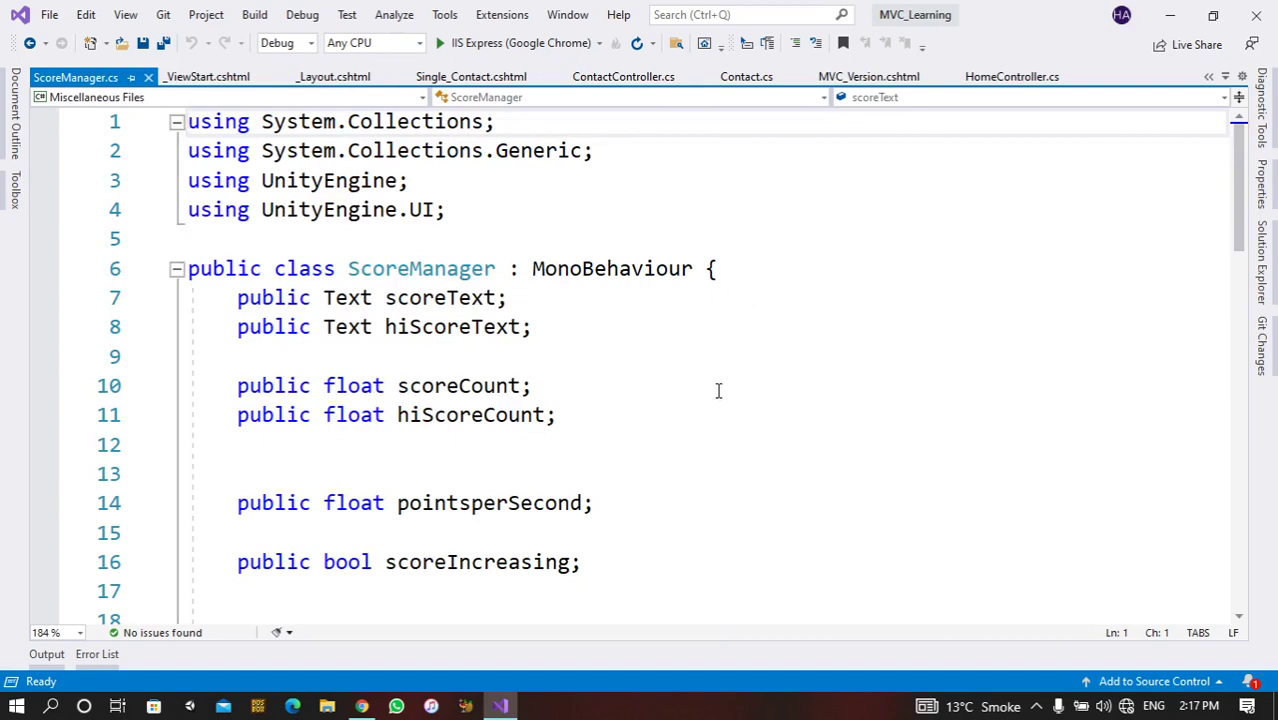
Read through the ScoreManager script, from its variable declarations through Start and Update to the AddScore method
scroll(592, 360, down, 1)
scroll(592, 364, down, 4)
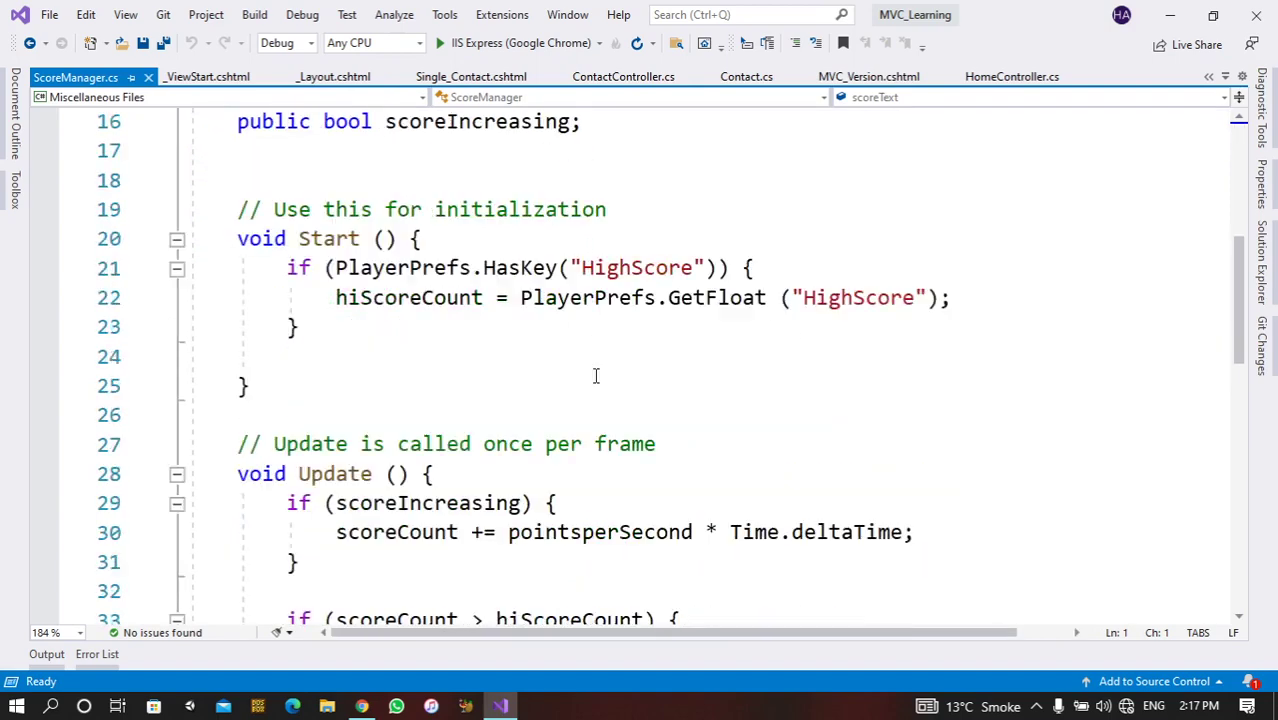
scroll(608, 382, down, 5)
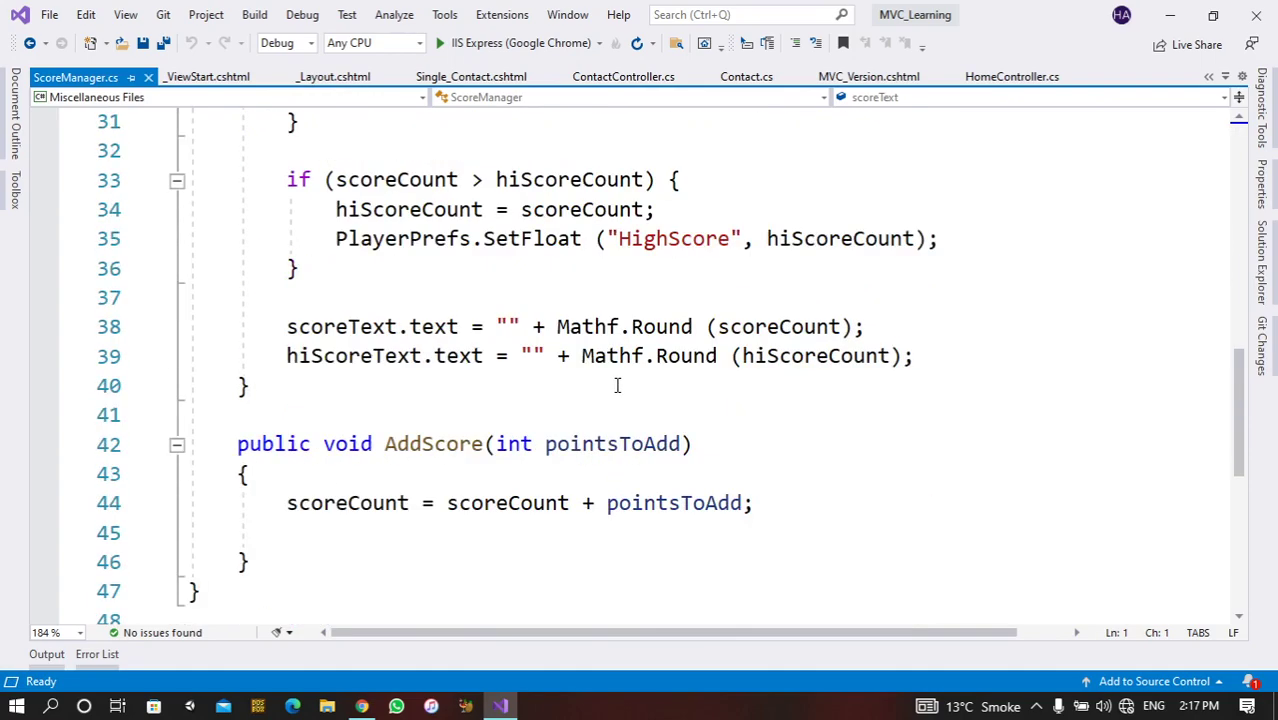
scroll(626, 384, up, 6)
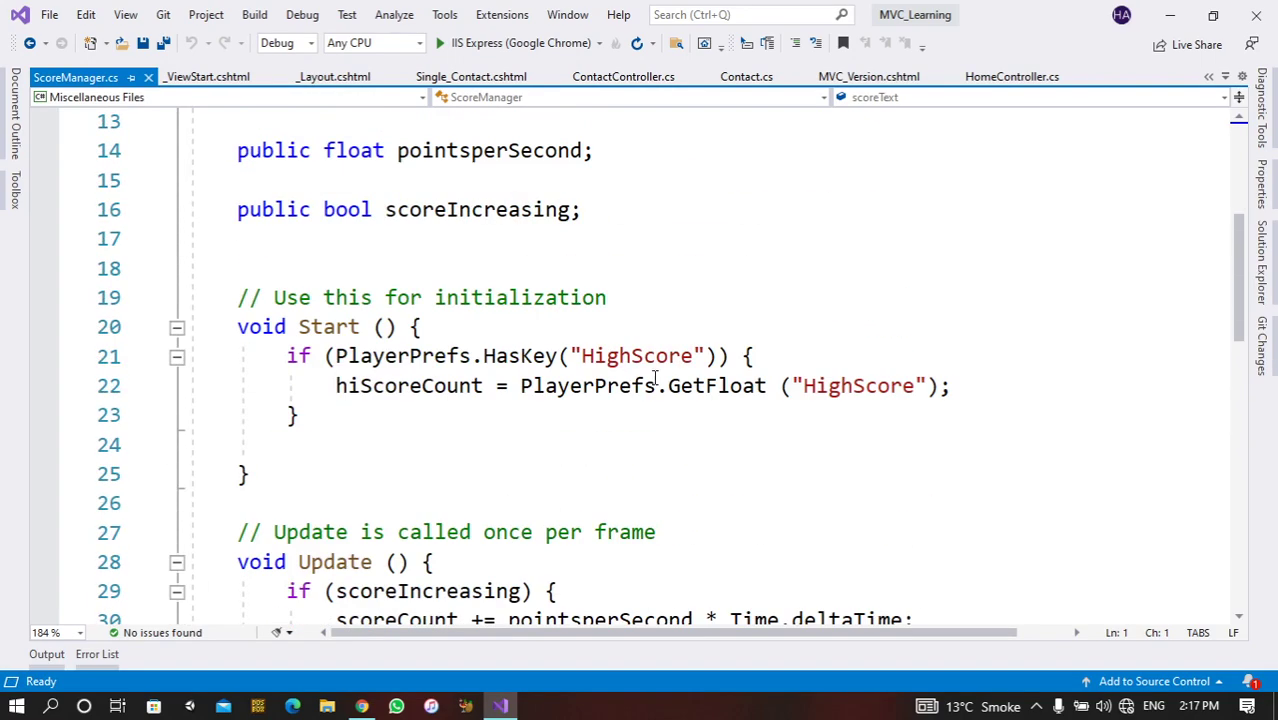
scroll(655, 378, up, 4)
scroll(658, 379, down, 4)
scroll(660, 380, down, 5)
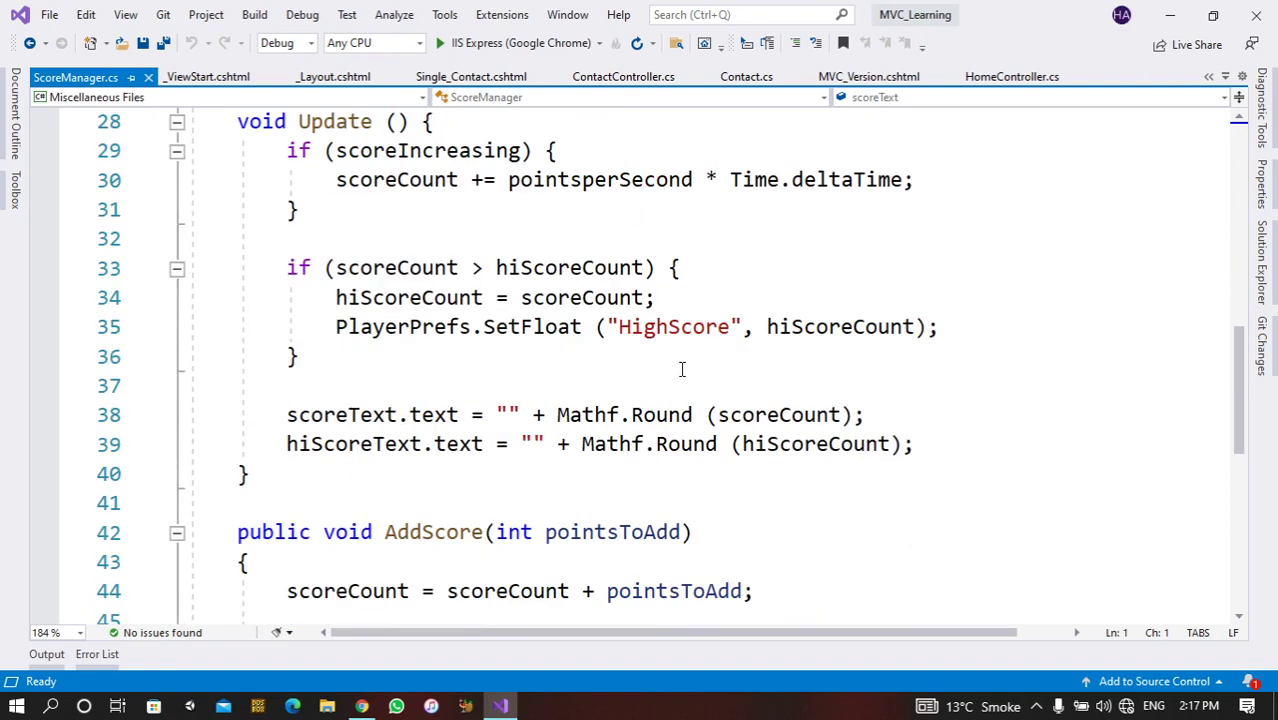
scroll(690, 375, down, 3)
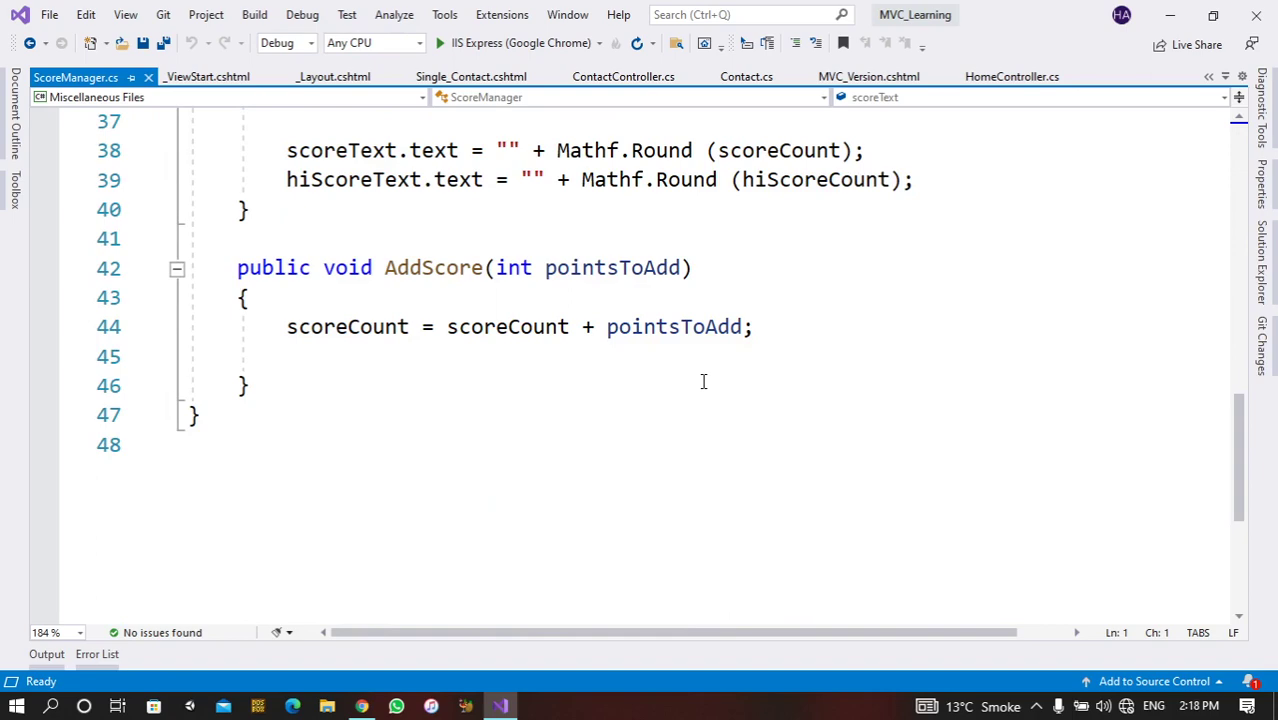
scroll(635, 372, up, 12)
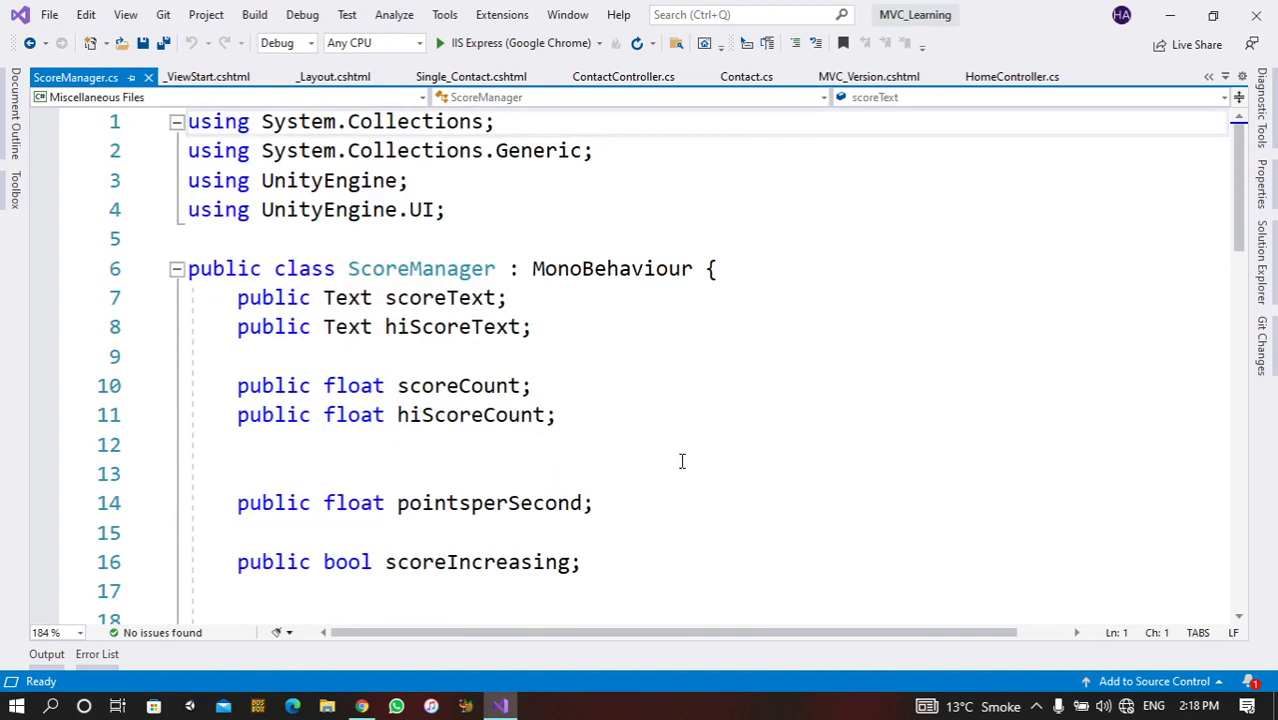
Leave the code editor and try to open the Day_02 project from the Unity launcher
click(1170, 14)
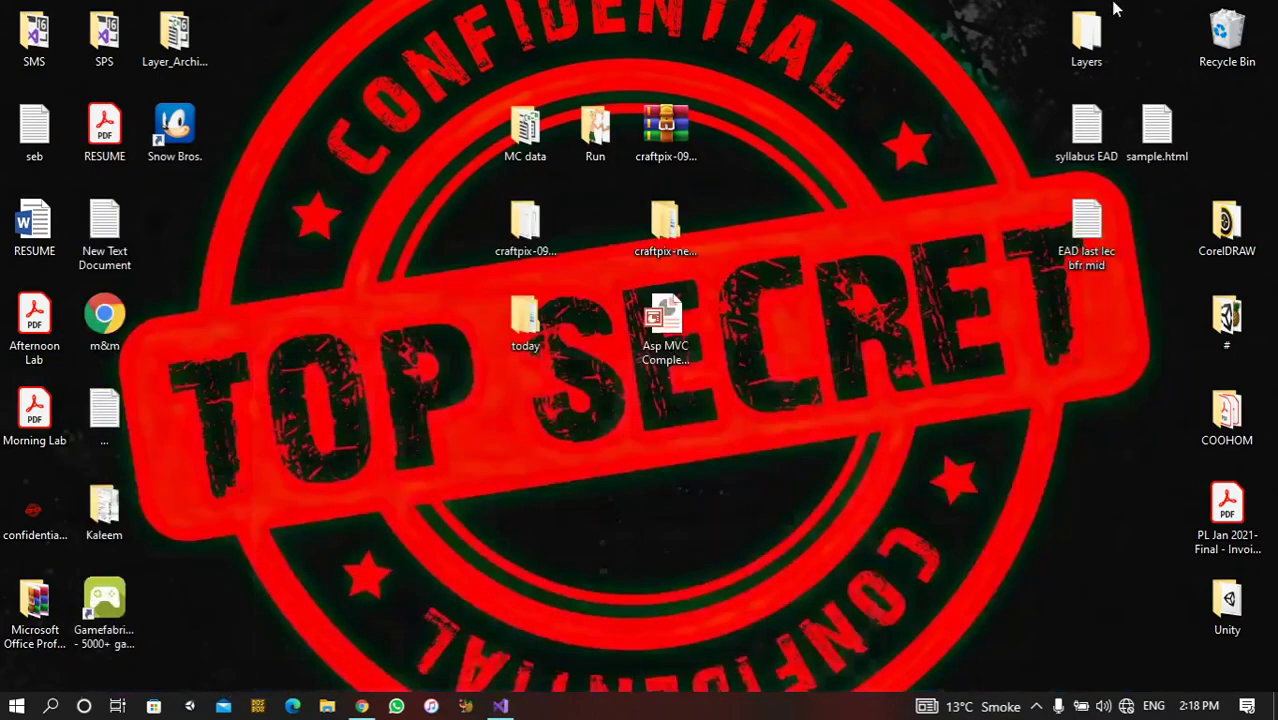
click(189, 708)
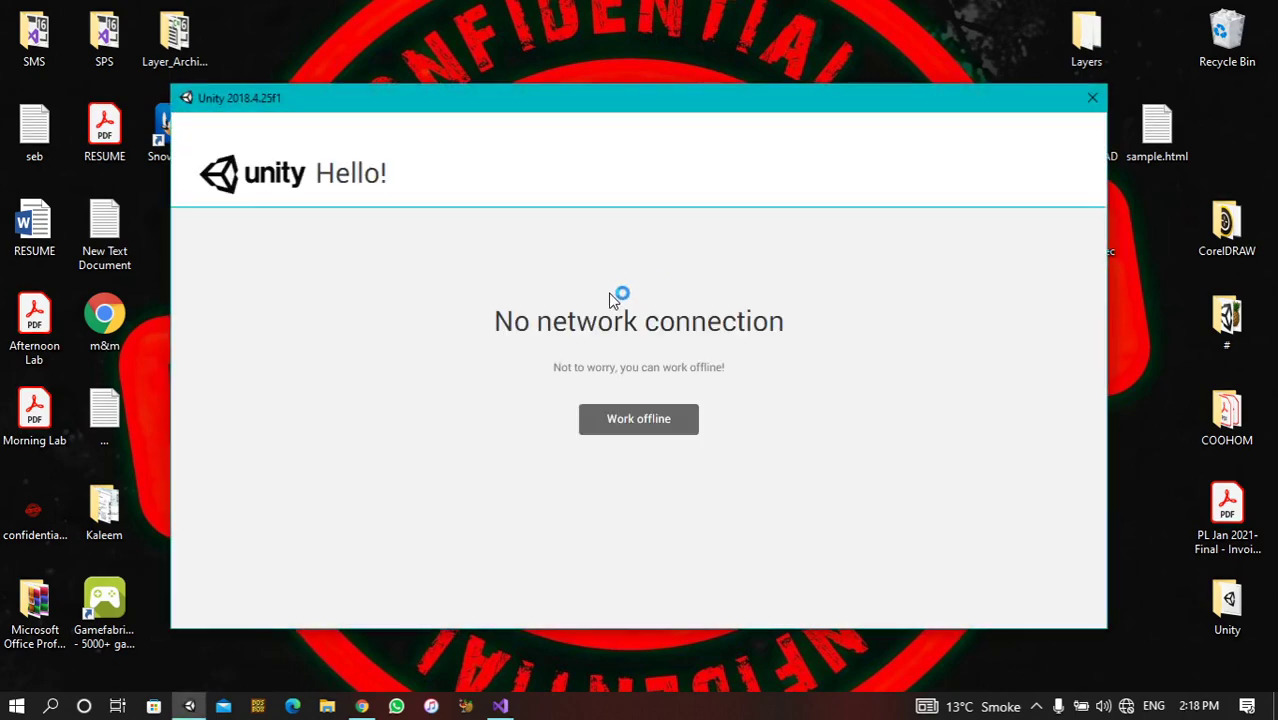
click(610, 428)
click(408, 252)
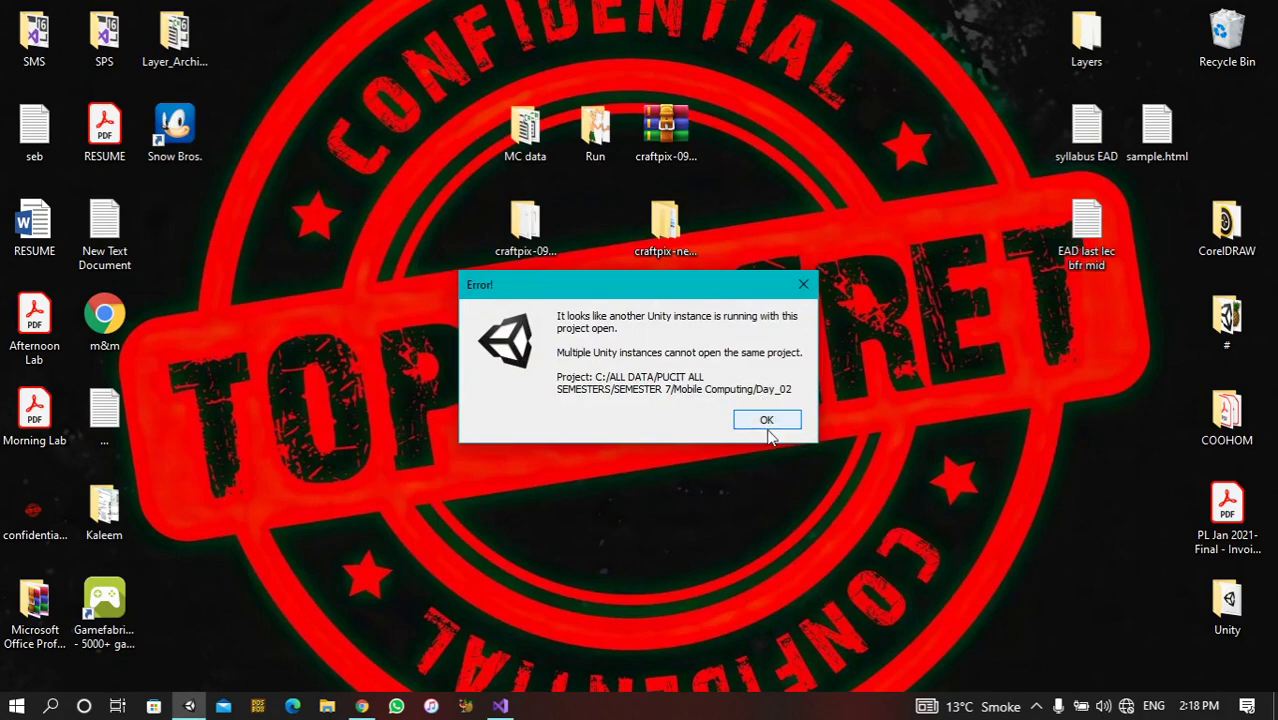
click(803, 284)
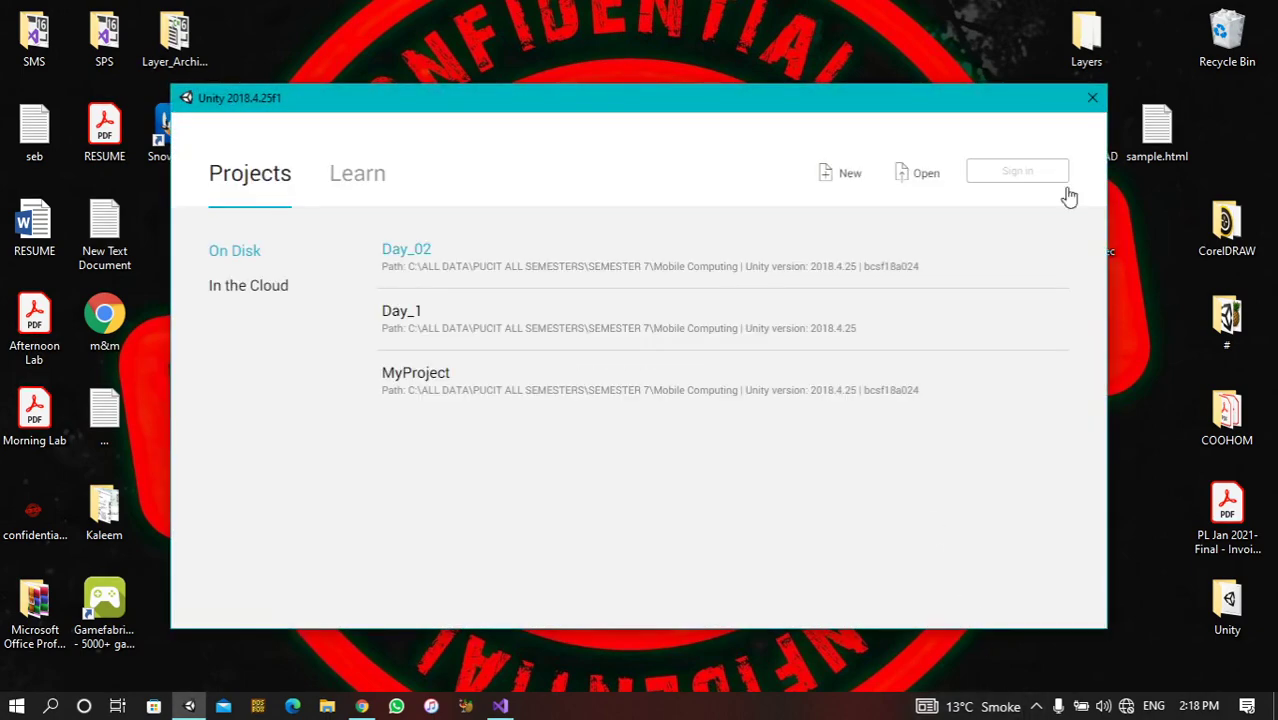
click(1093, 97)
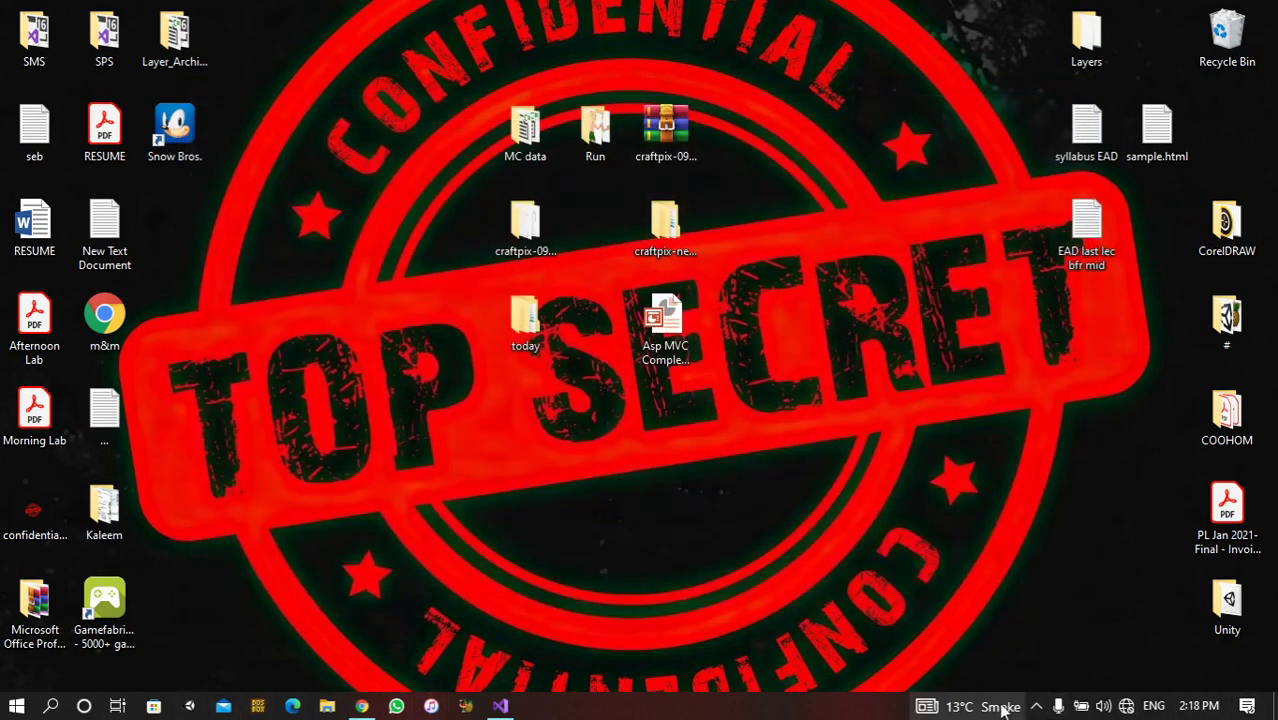
click(1037, 706)
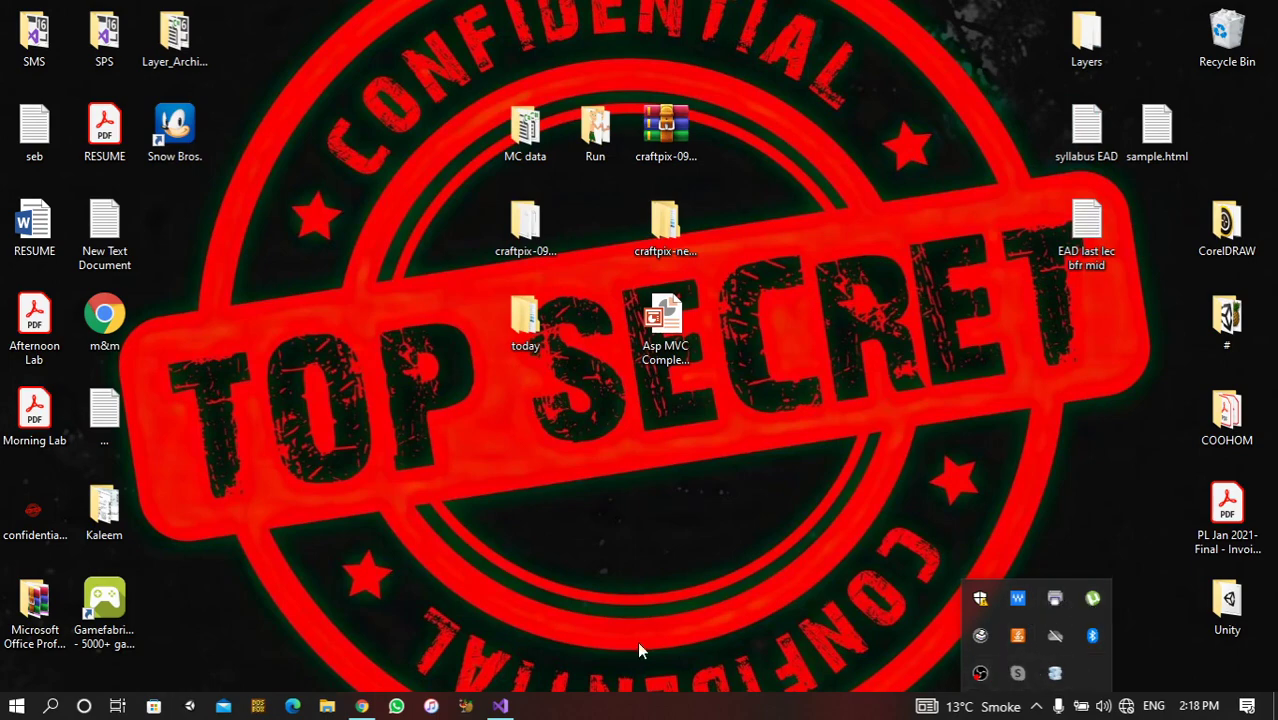
Close Visual Studio and retry opening the Day_02 project from the Unity launcher, closing the launcher at the end
click(498, 706)
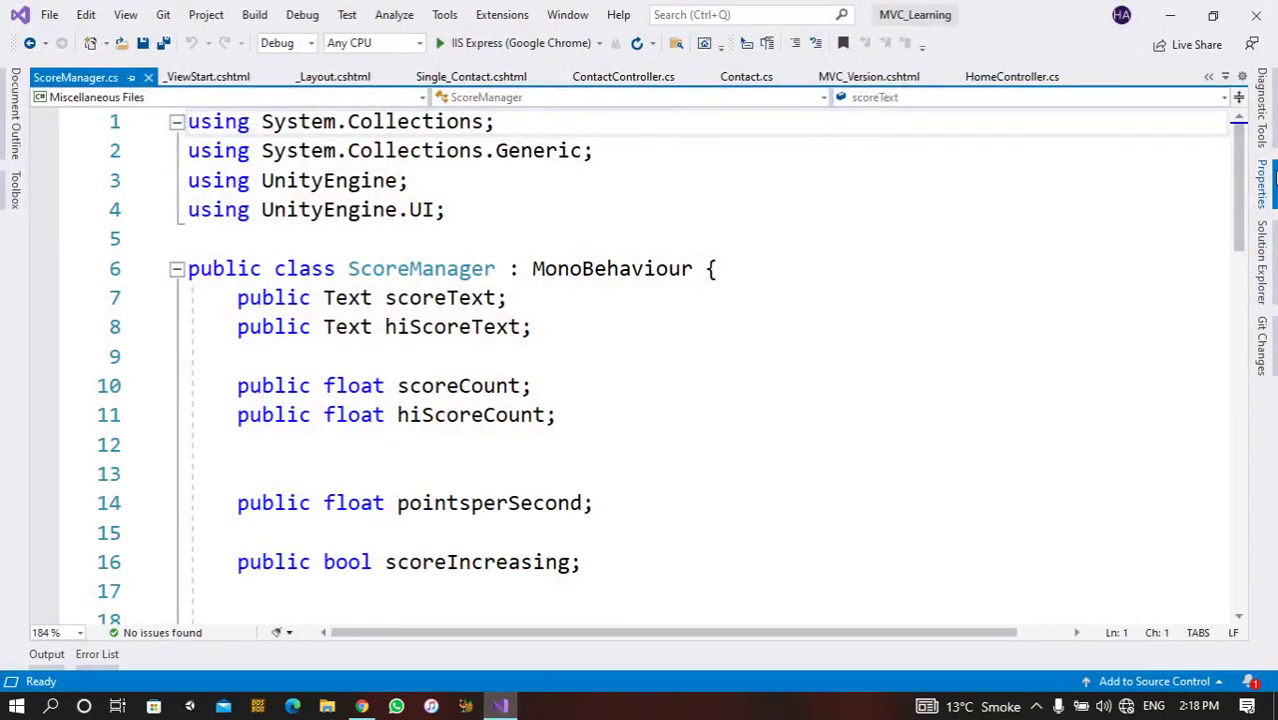
click(1257, 16)
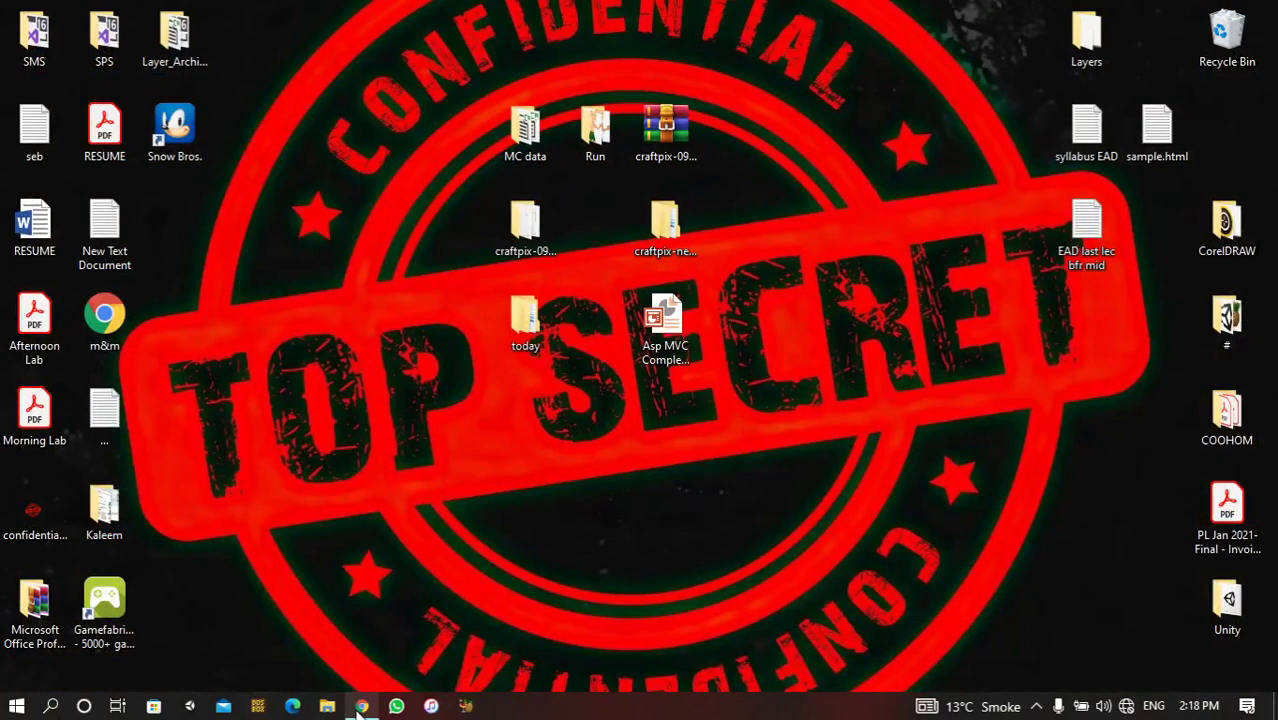
click(189, 706)
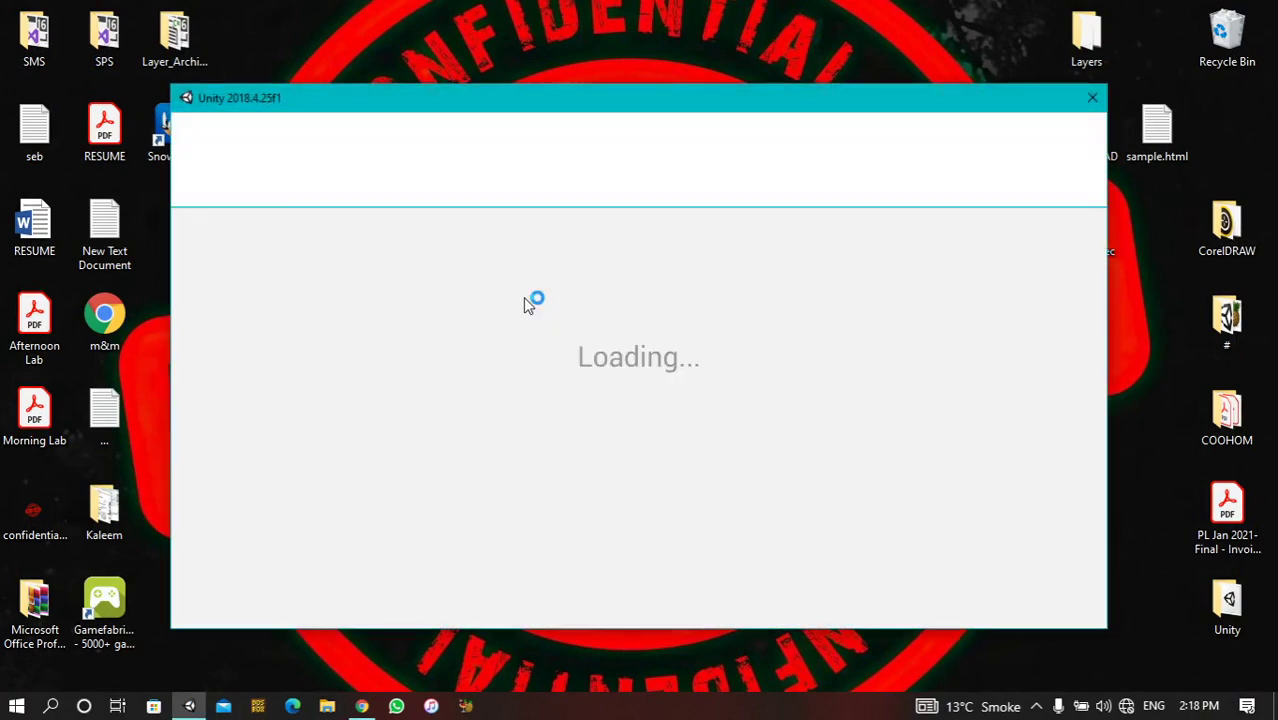
click(645, 427)
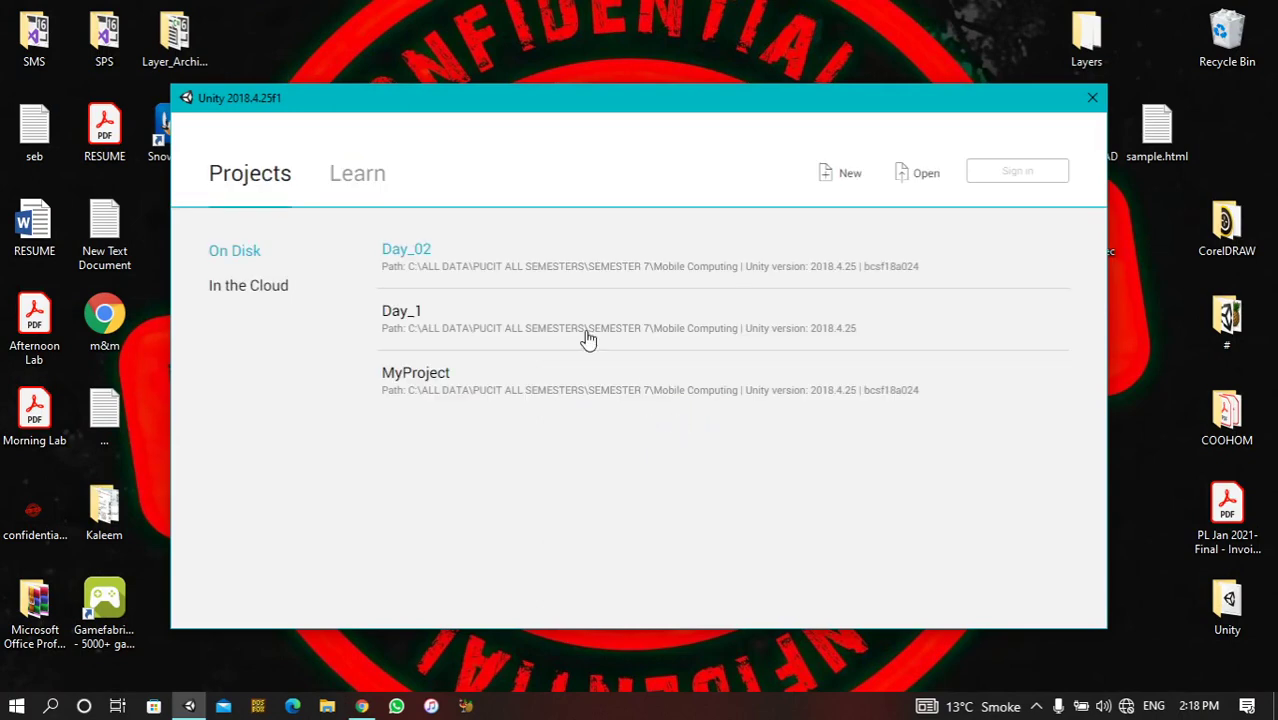
click(441, 260)
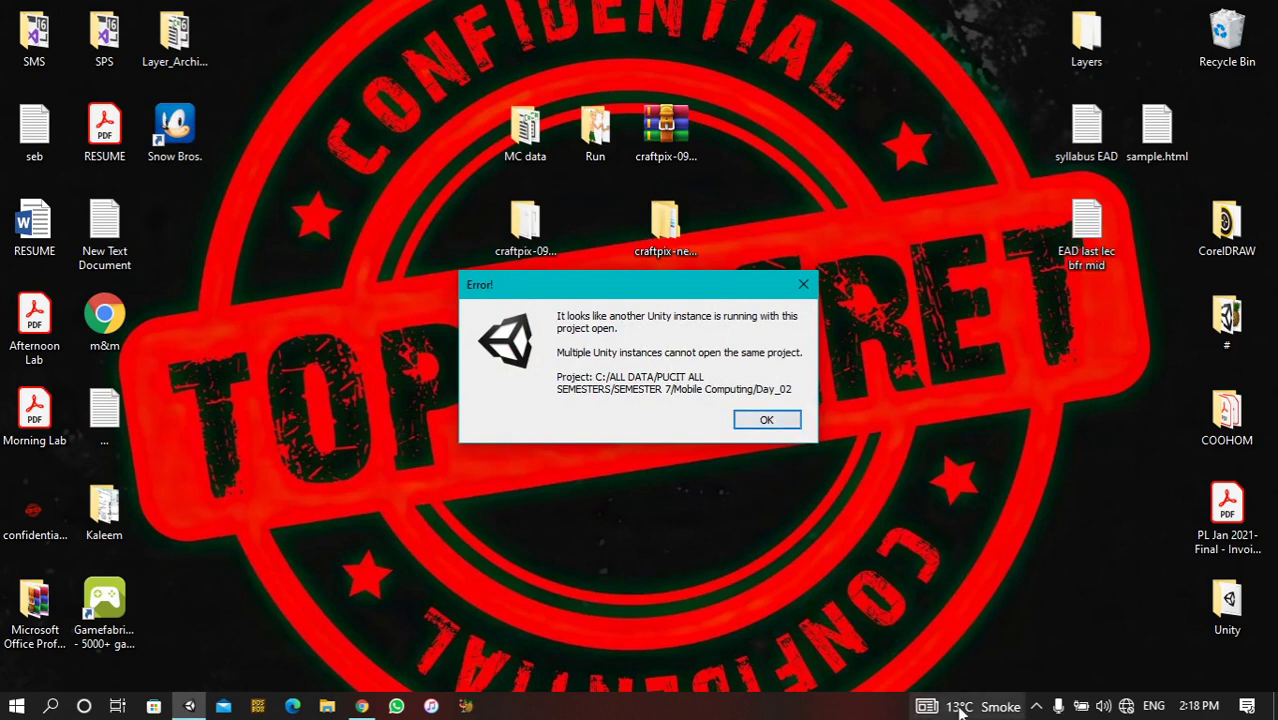
click(1036, 706)
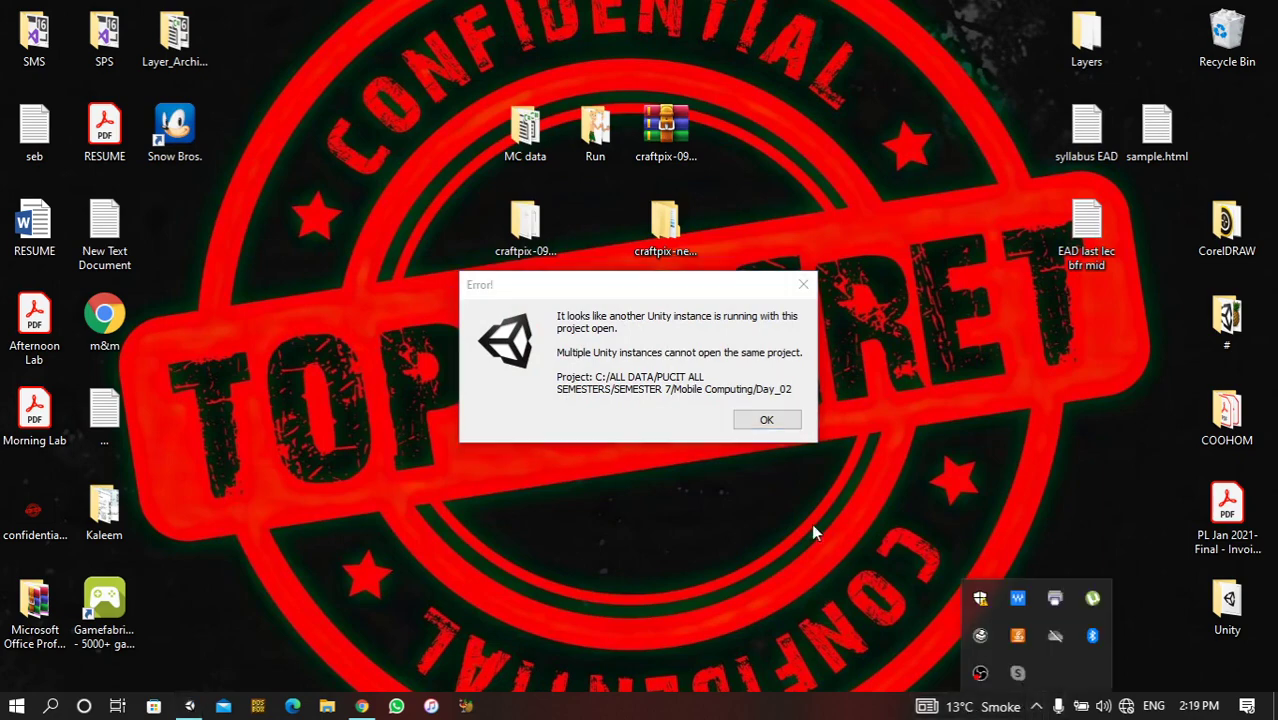
click(774, 422)
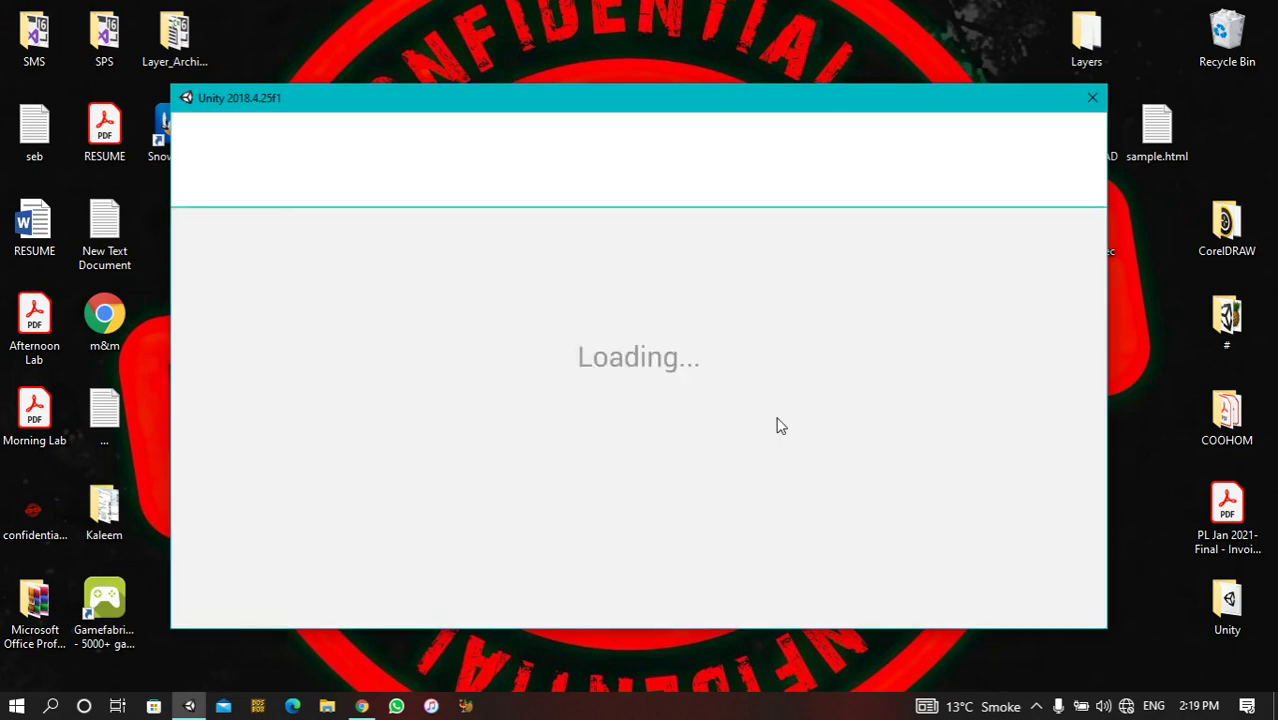
click(565, 274)
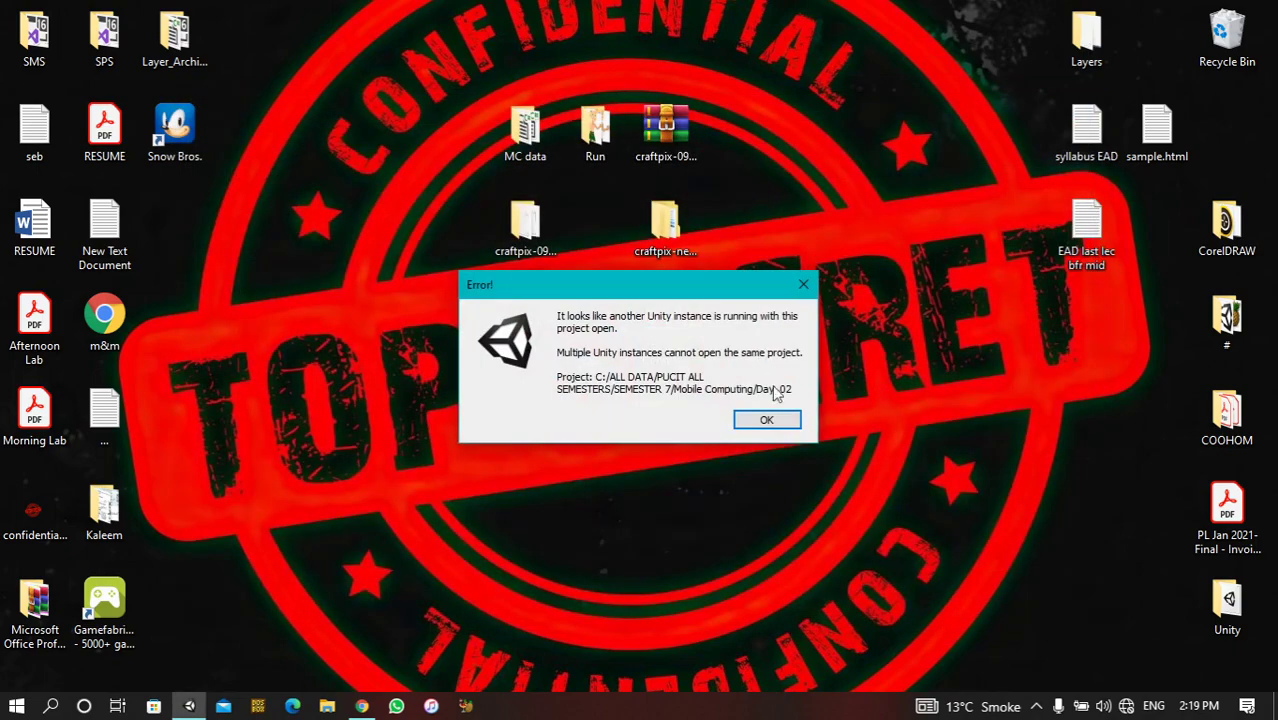
click(772, 421)
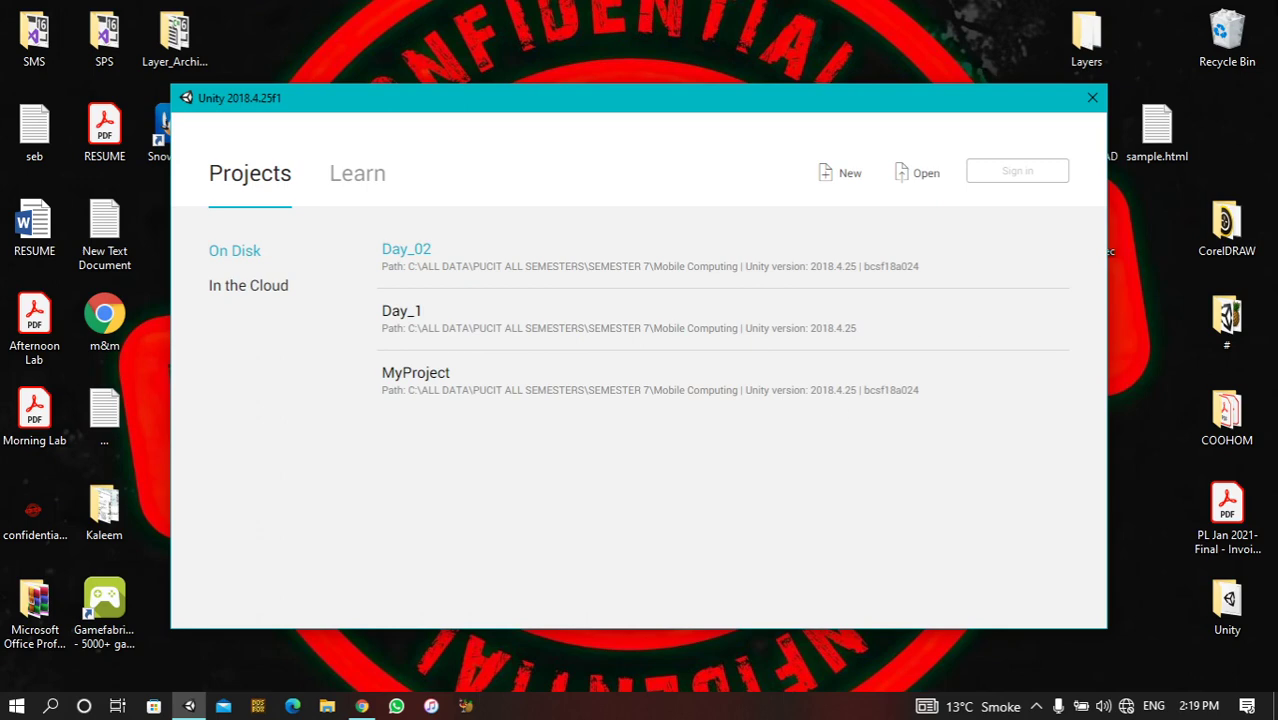
click(1094, 98)
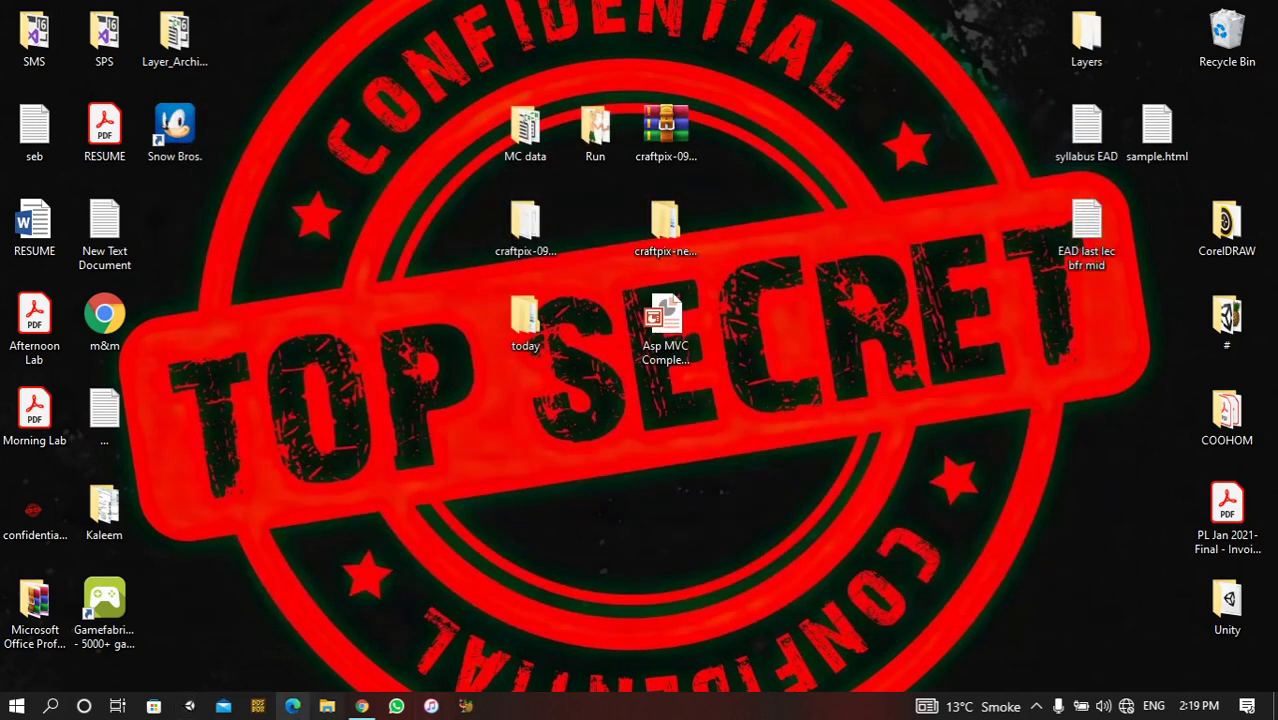
Switch back to the running Unity editor, and clear the Console after inspecting the Update and AddScore errors
click(117, 706)
click(273, 68)
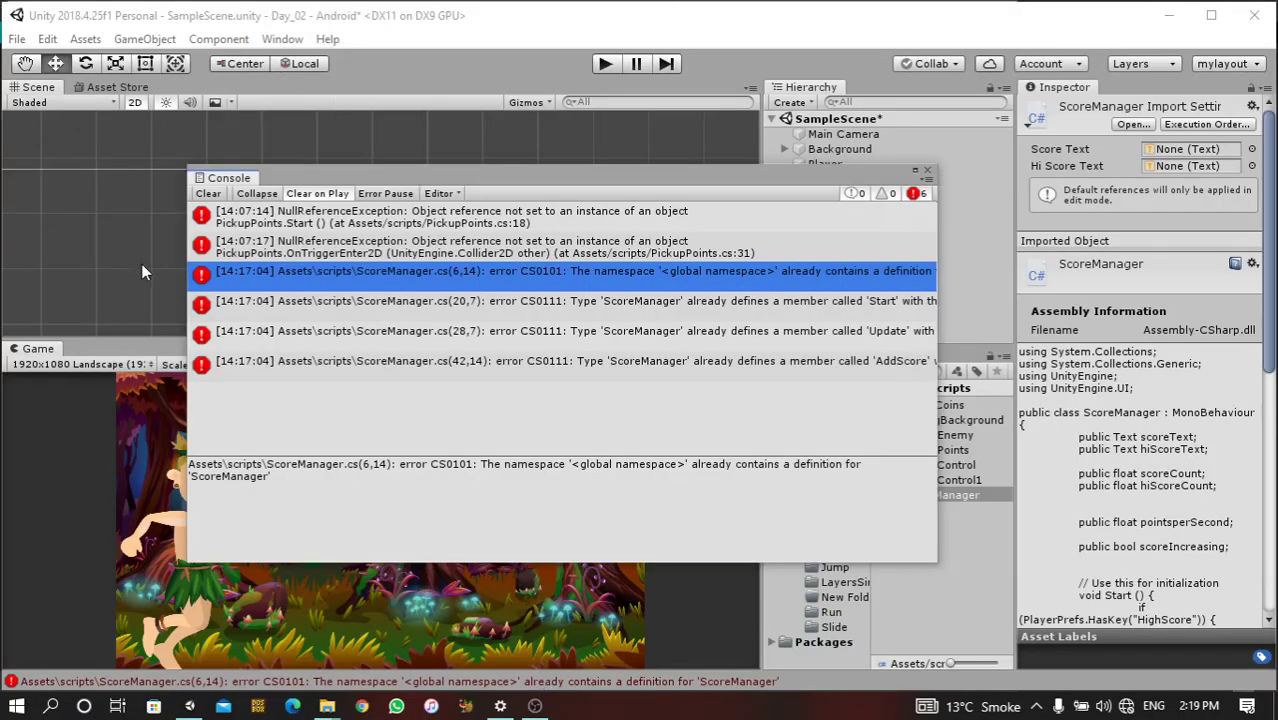
click(684, 333)
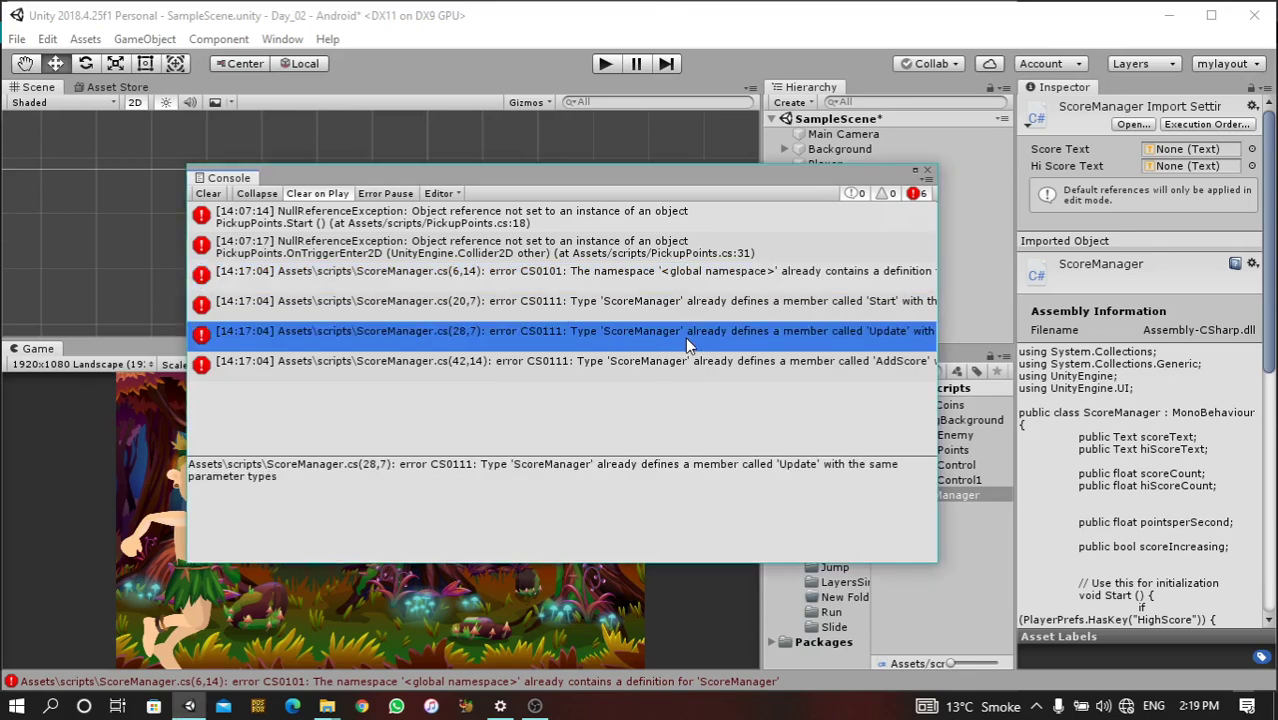
click(607, 367)
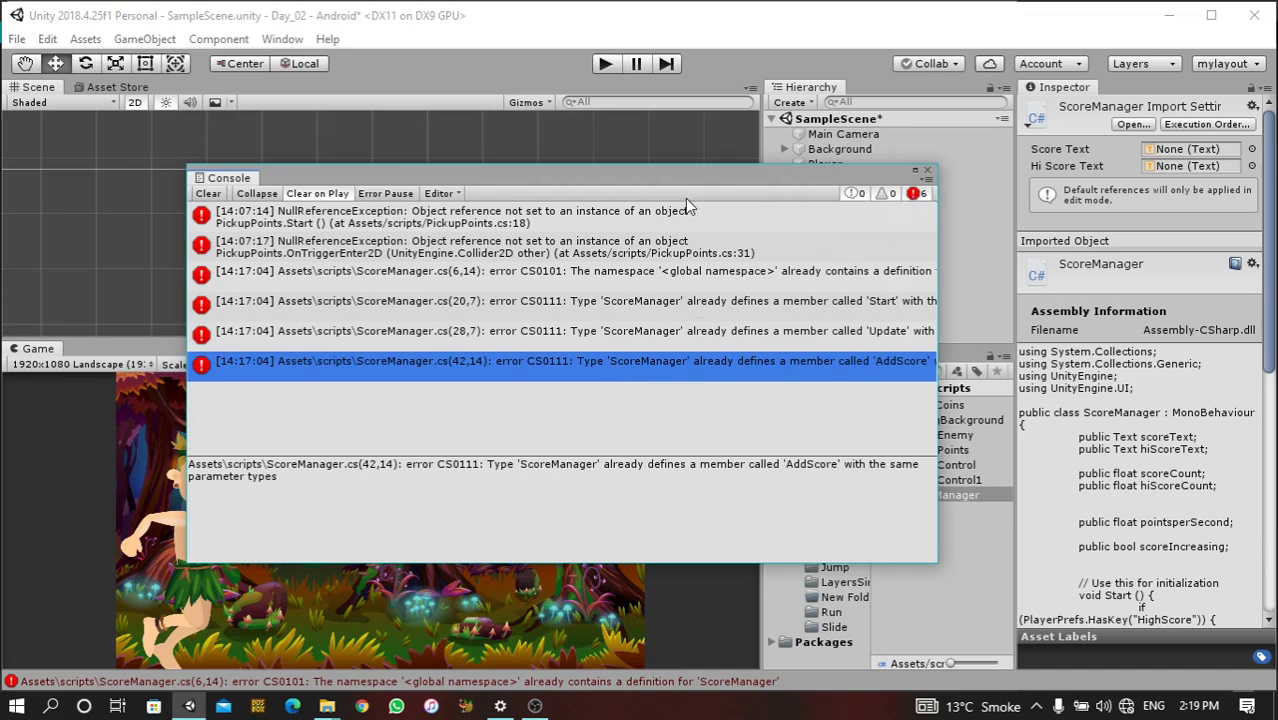
click(209, 194)
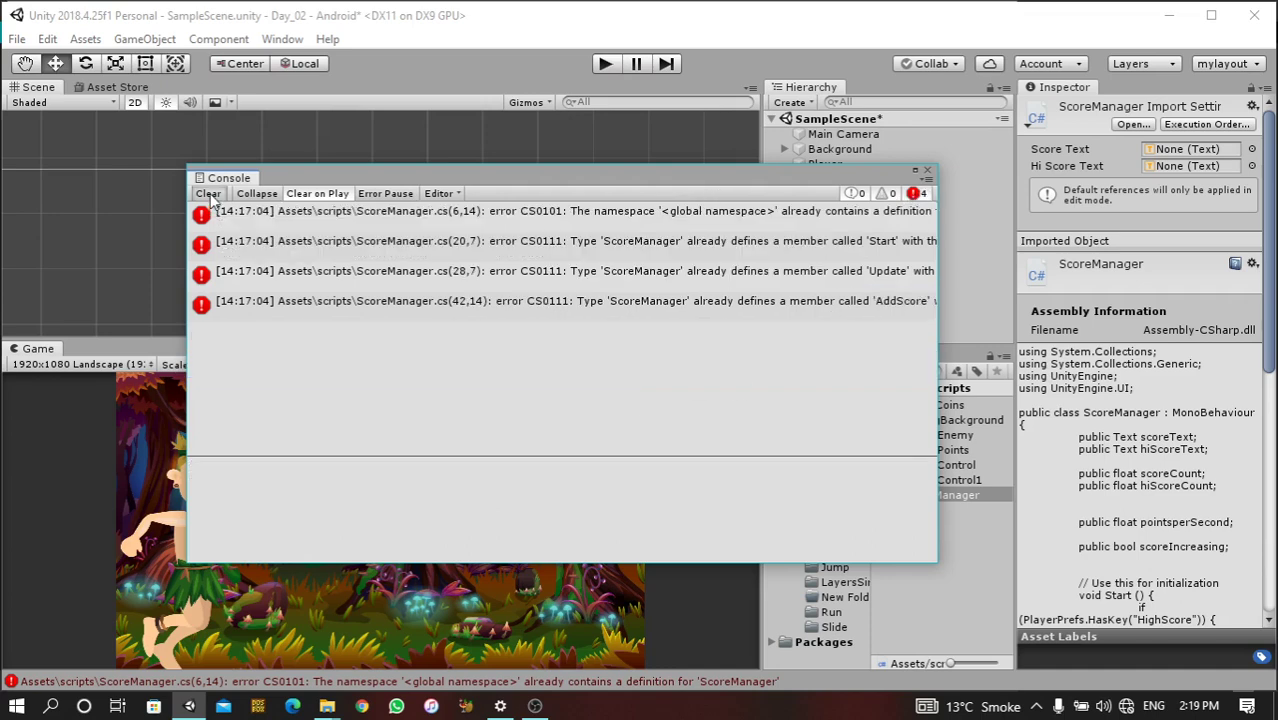
Open the source of the AddScore error, and delete the PlayerControl1 script from the project's scripts folder in Unity
click(760, 305)
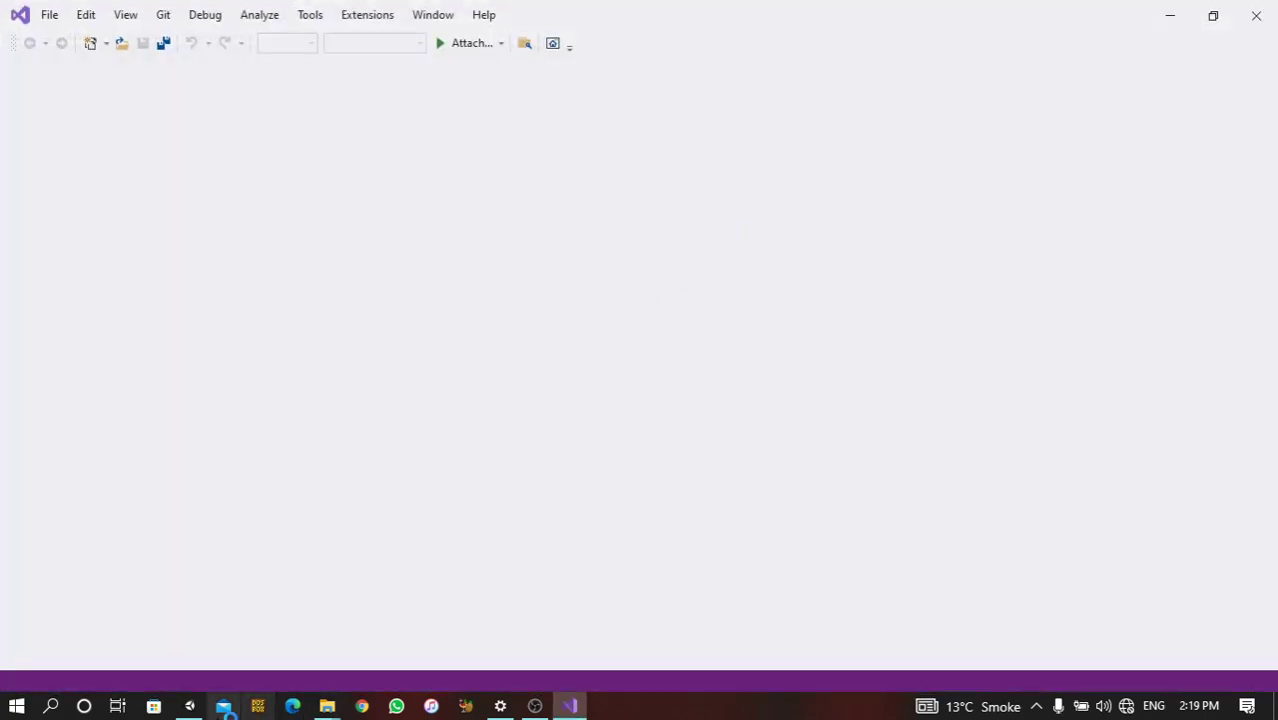
click(190, 706)
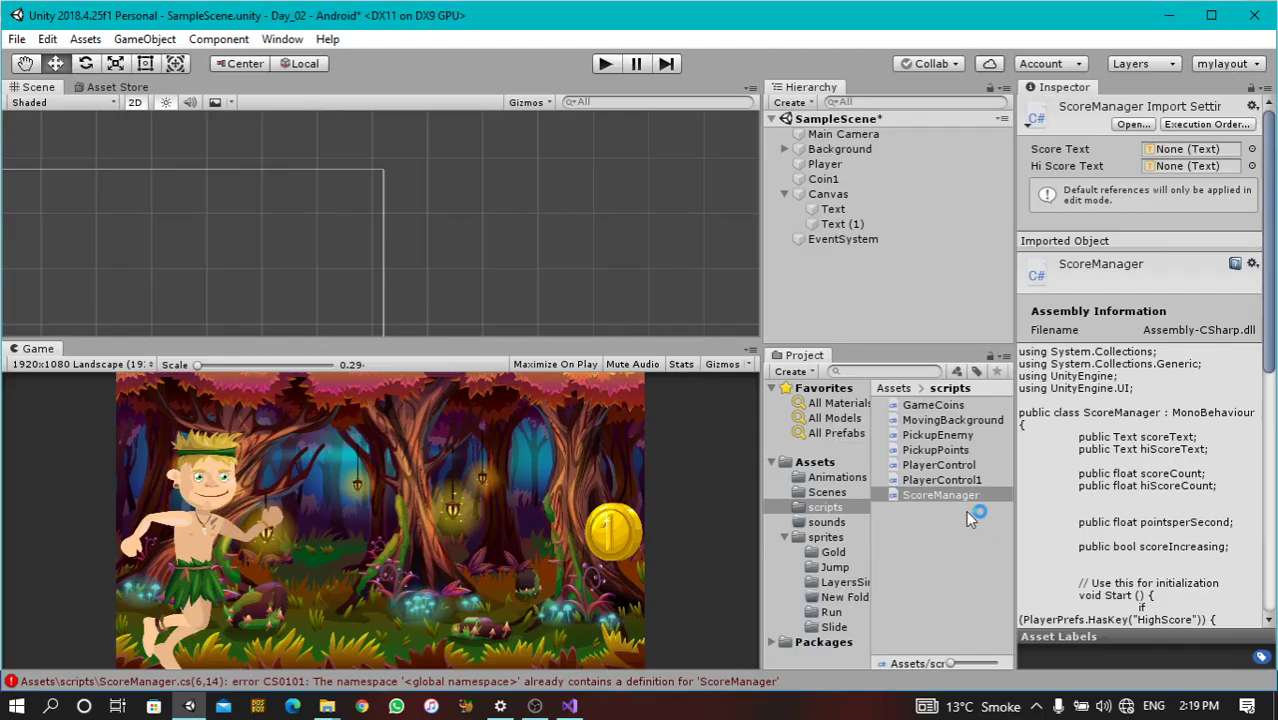
click(959, 496)
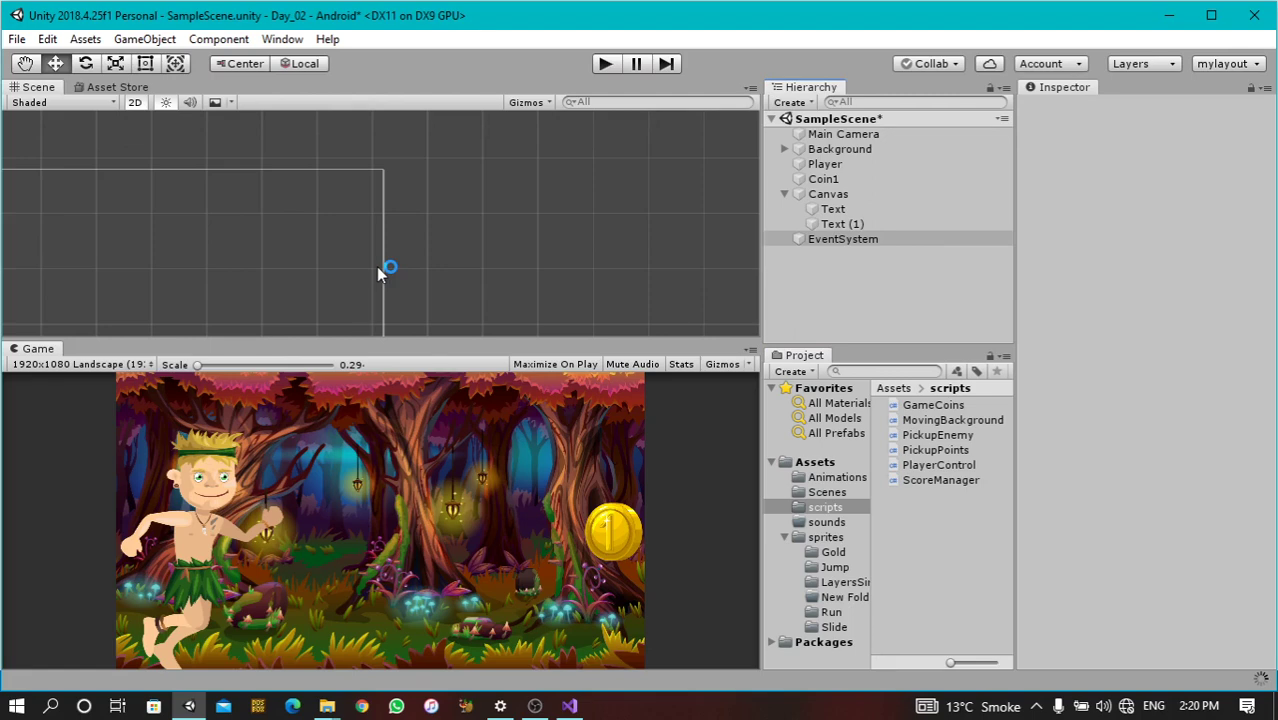
Reopen the Console window to check for remaining compile errors
click(282, 39)
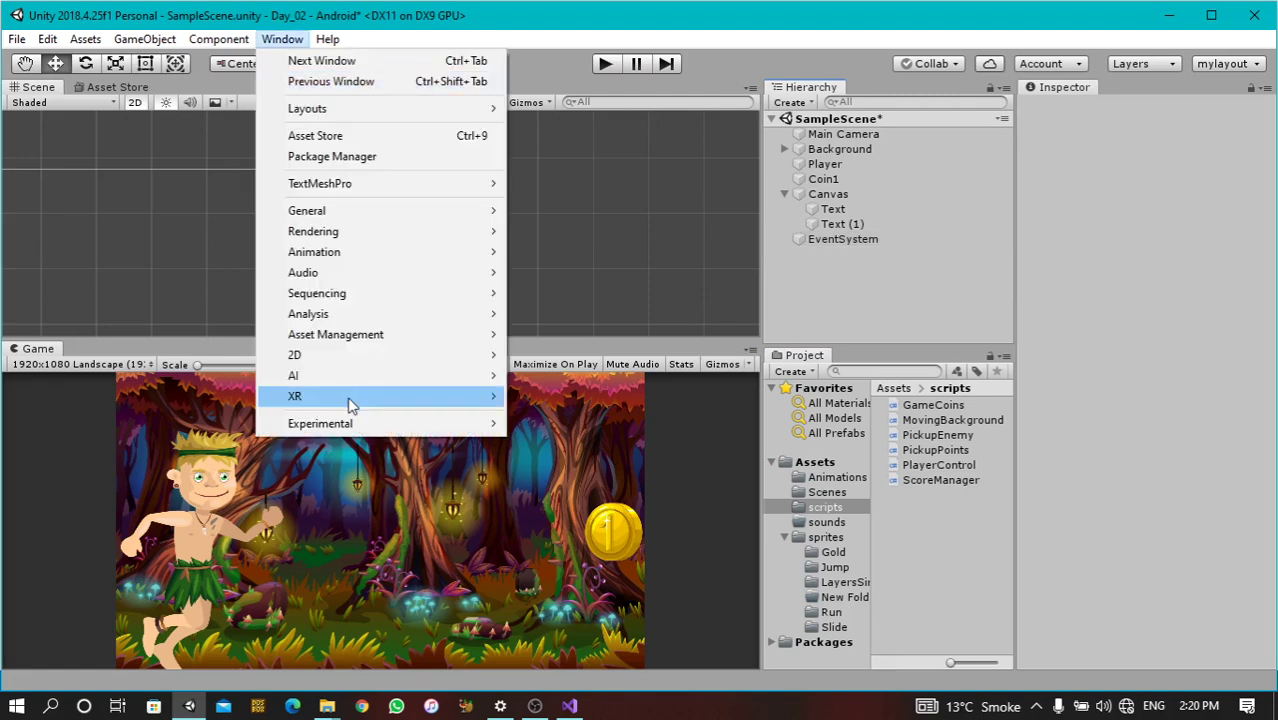
mouse_move(330, 211)
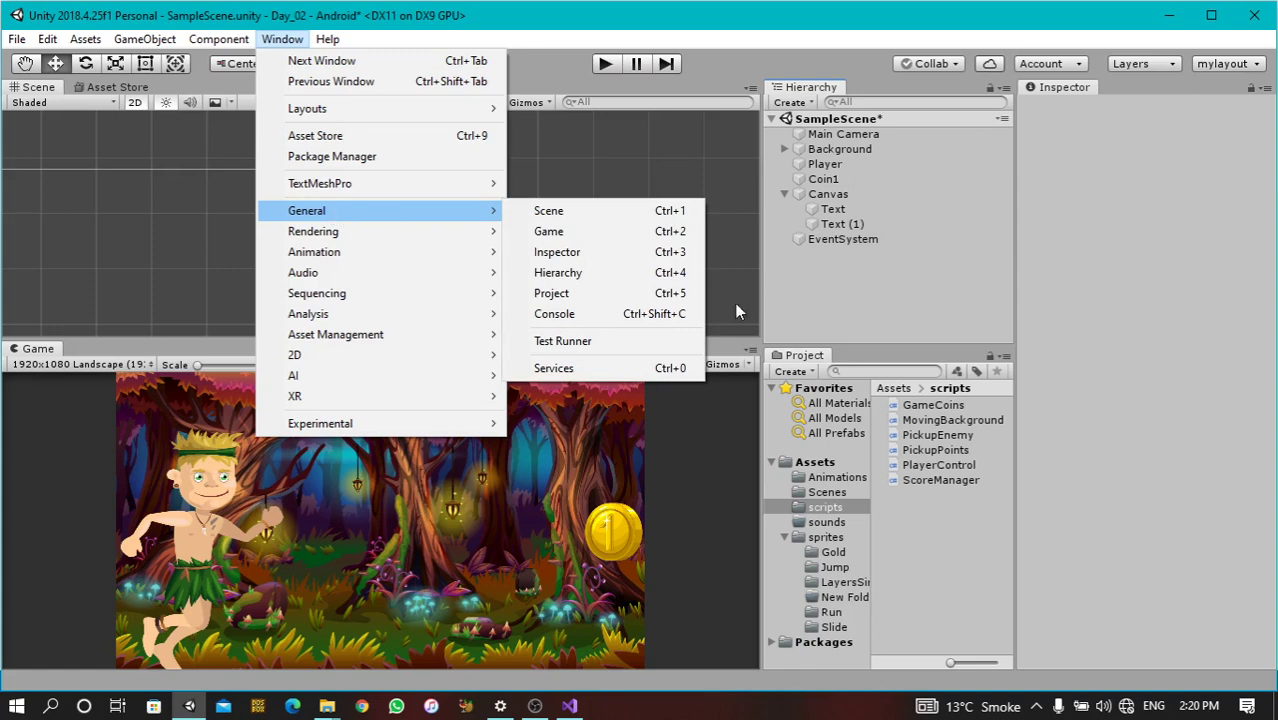
click(623, 313)
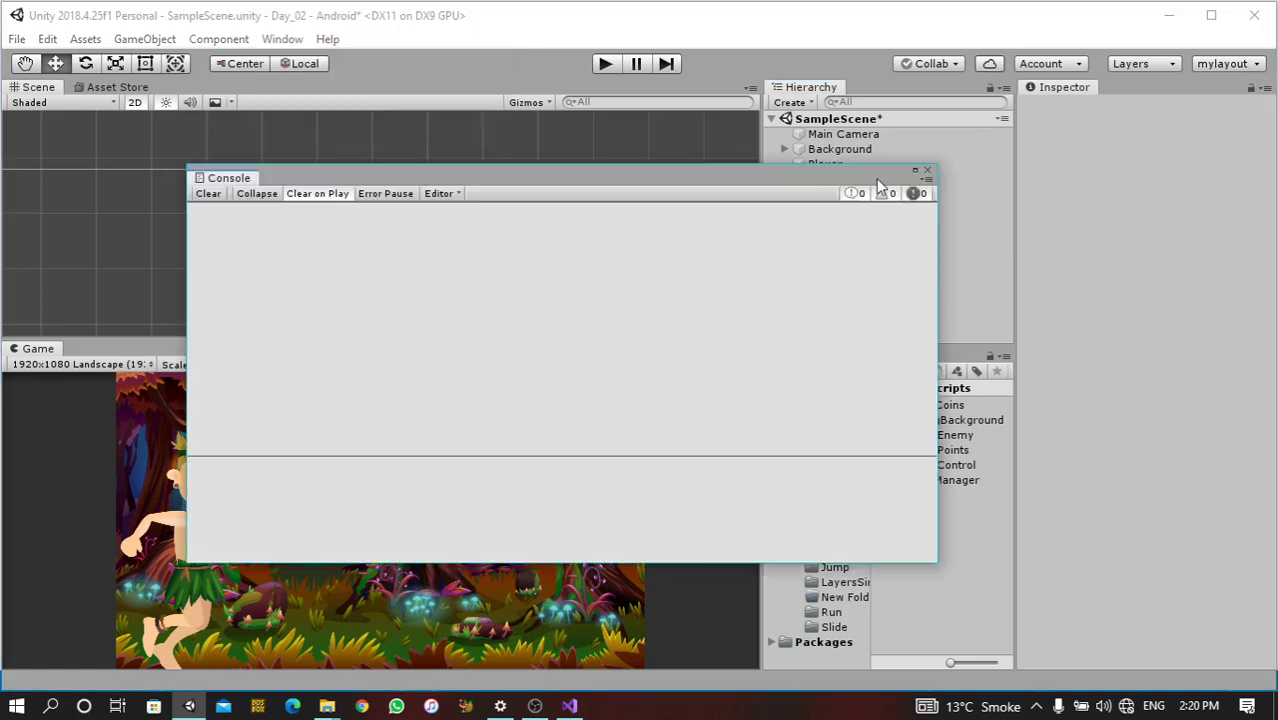
Minimize Visual Studio, return to the Unity editor and close the floating Console window
key(alt+Tab)
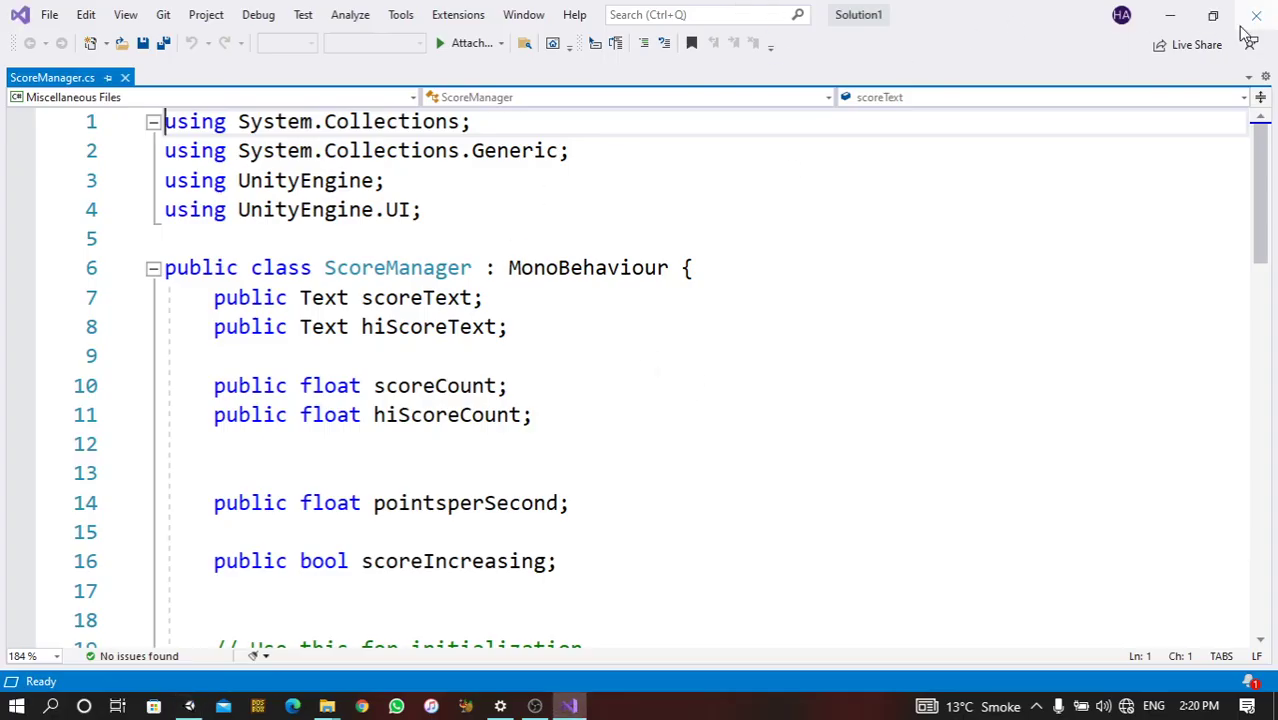
click(1172, 13)
key(alt+Tab)
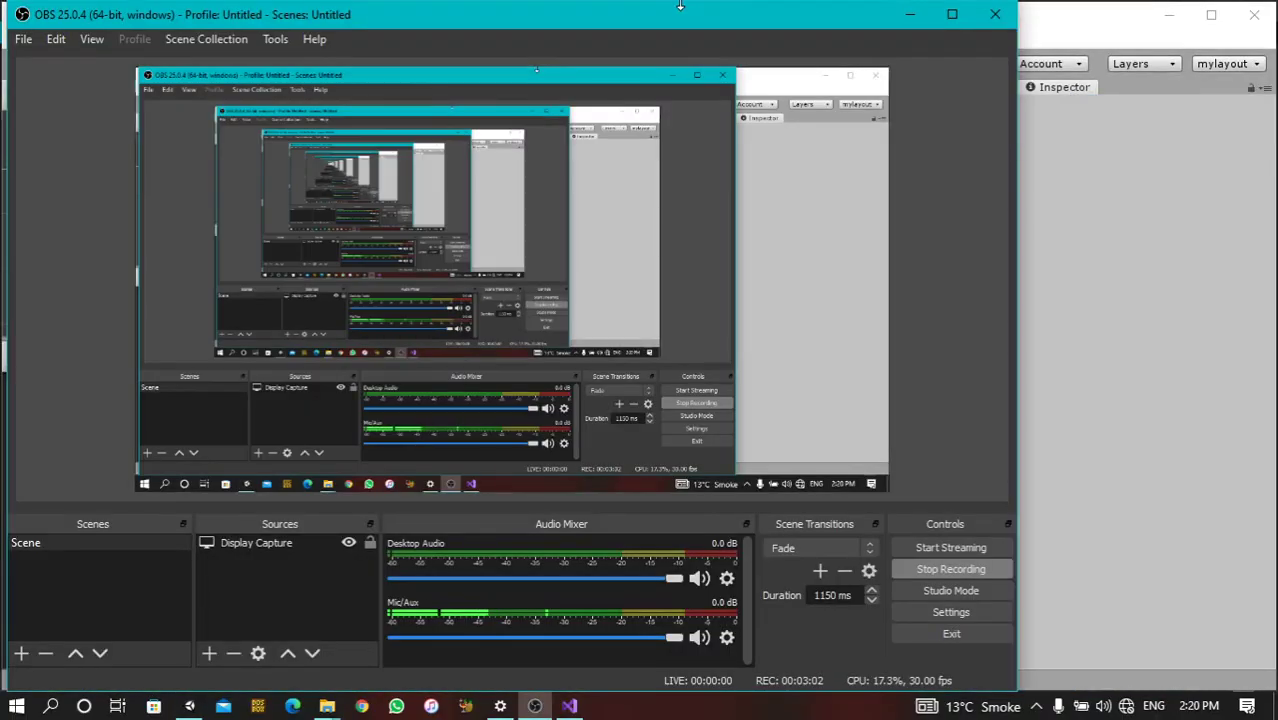
click(189, 706)
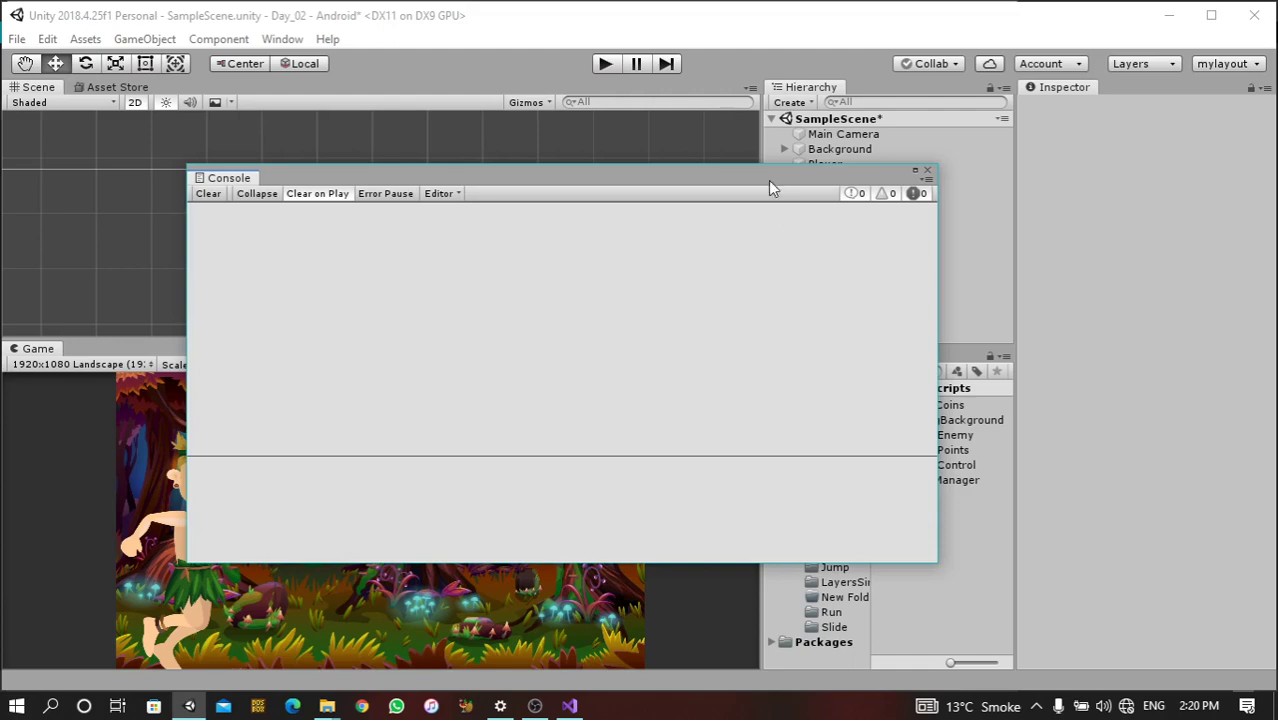
click(686, 40)
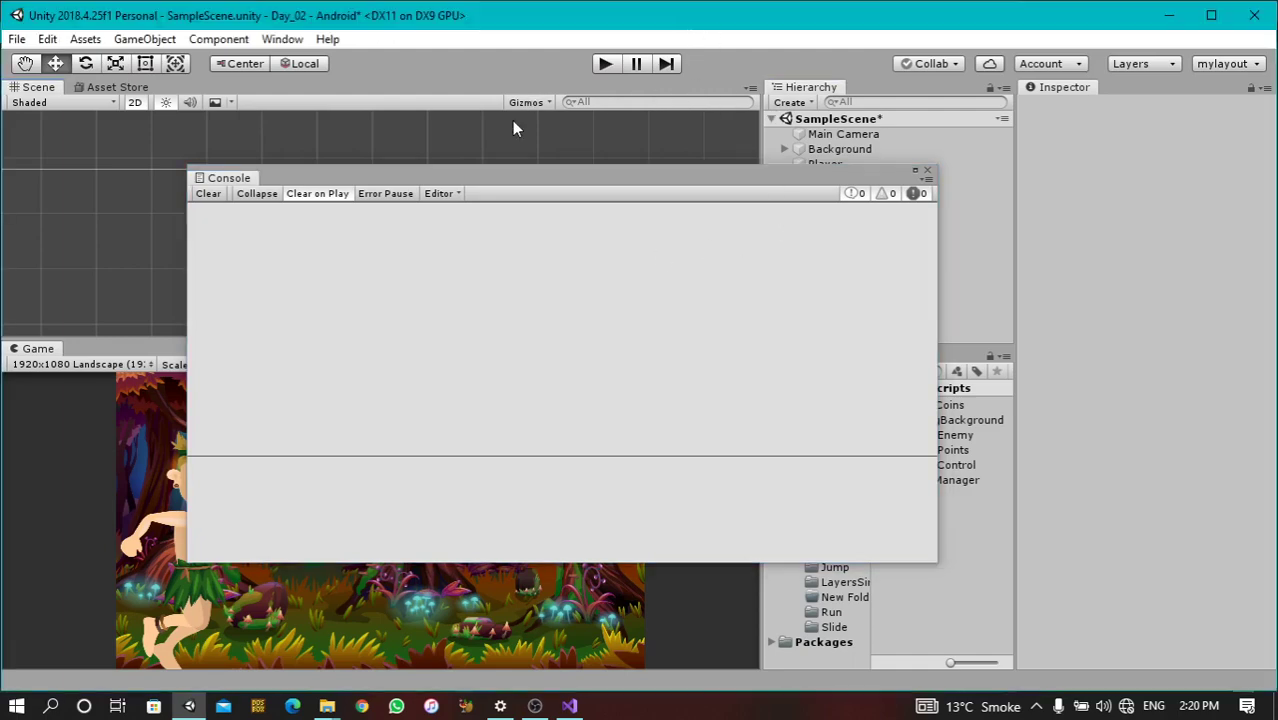
click(927, 170)
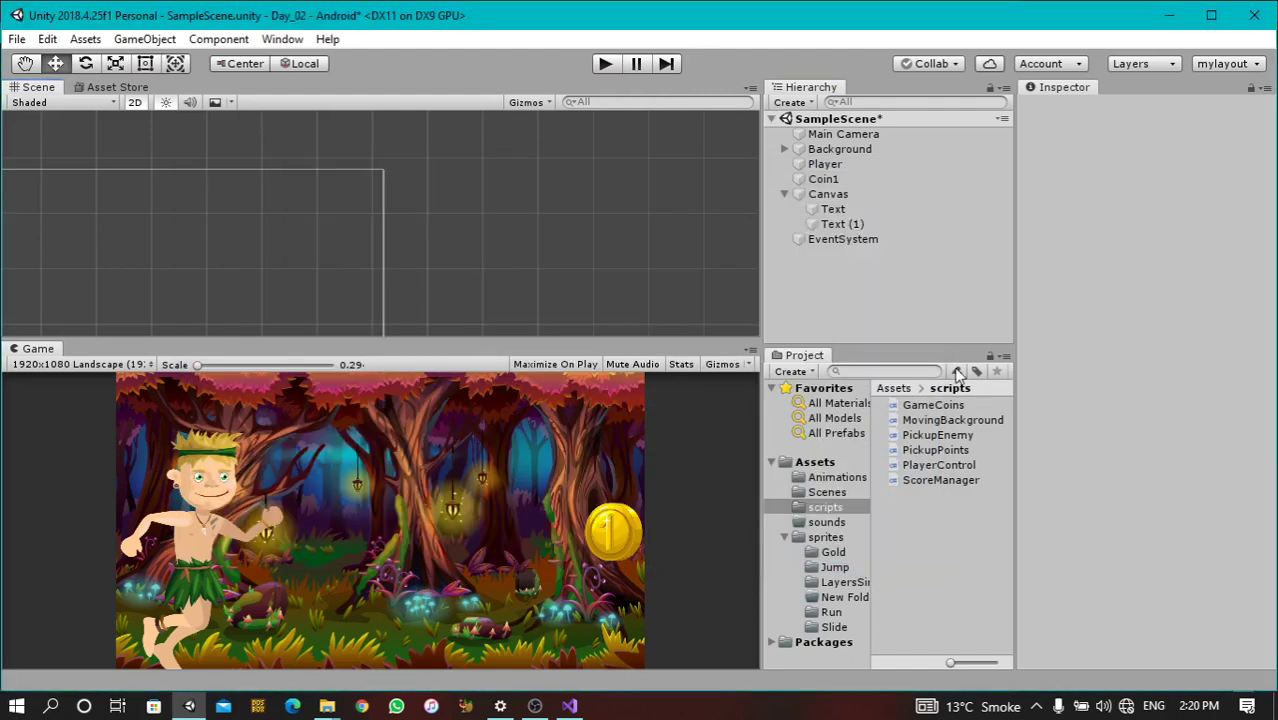
Add the Score Manager script to the Canvas and assign its text objects to Score Text and Hi Score Text
click(842, 199)
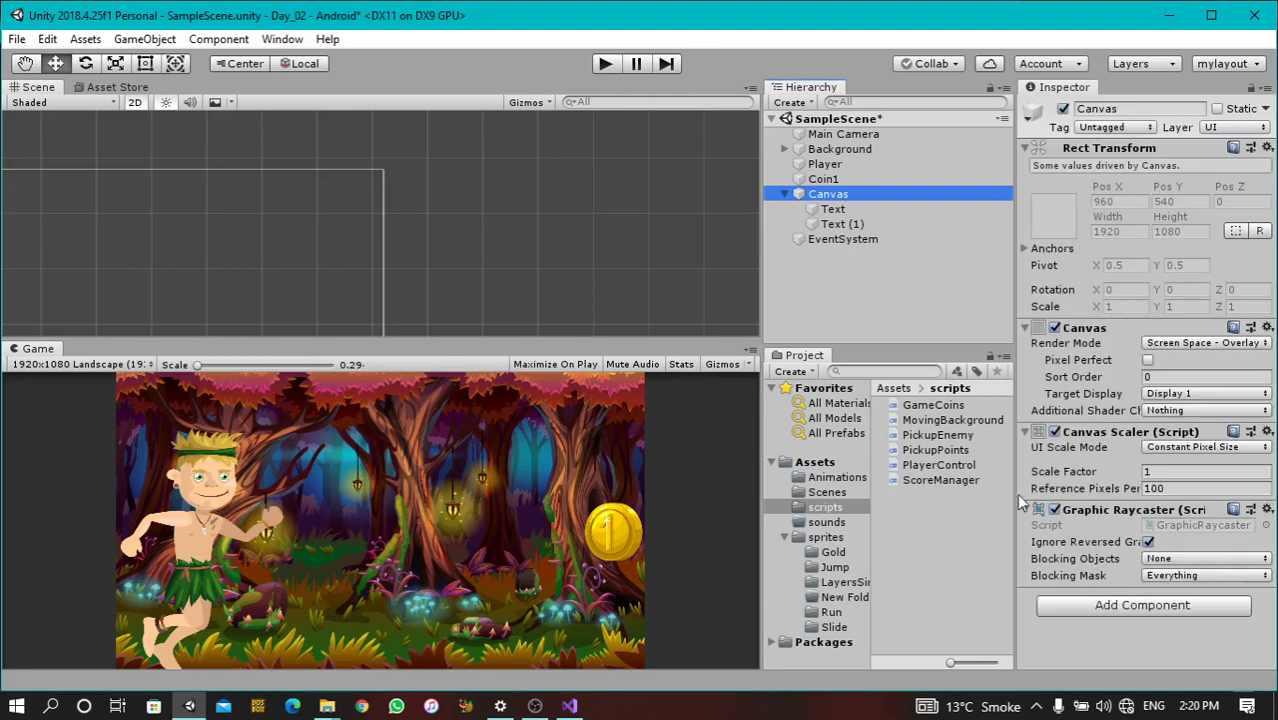
click(1118, 606)
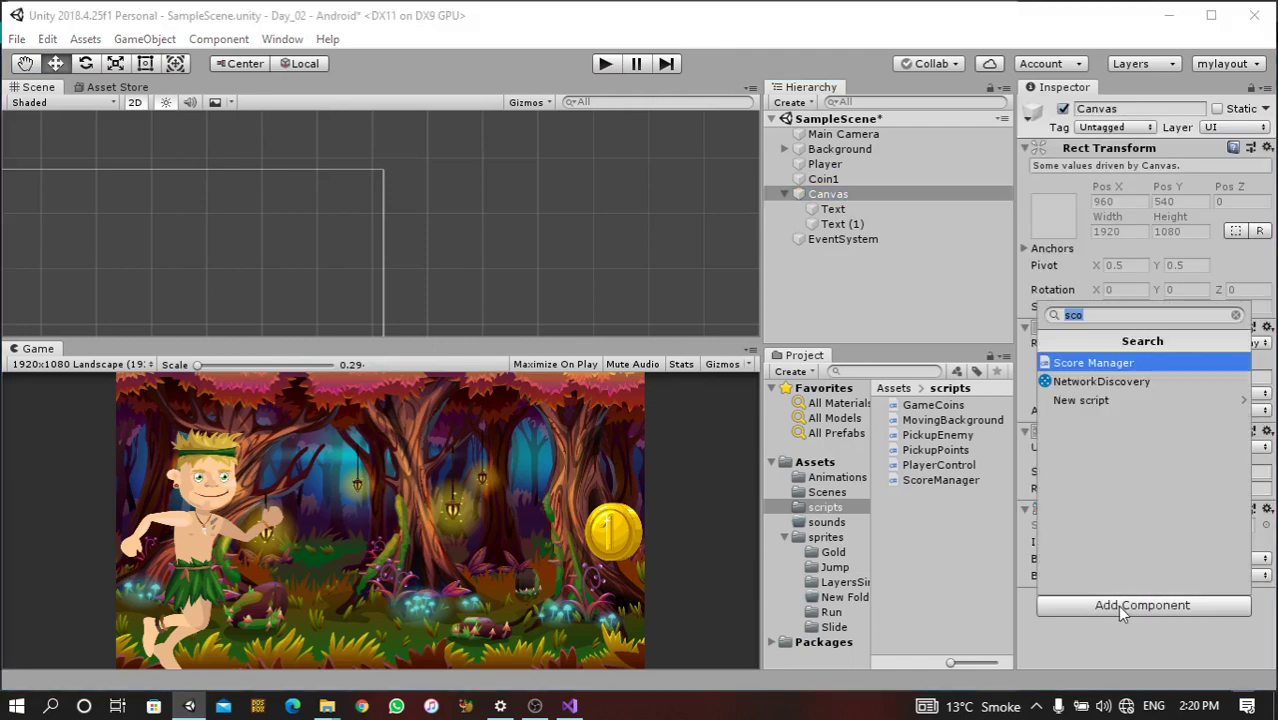
click(1068, 363)
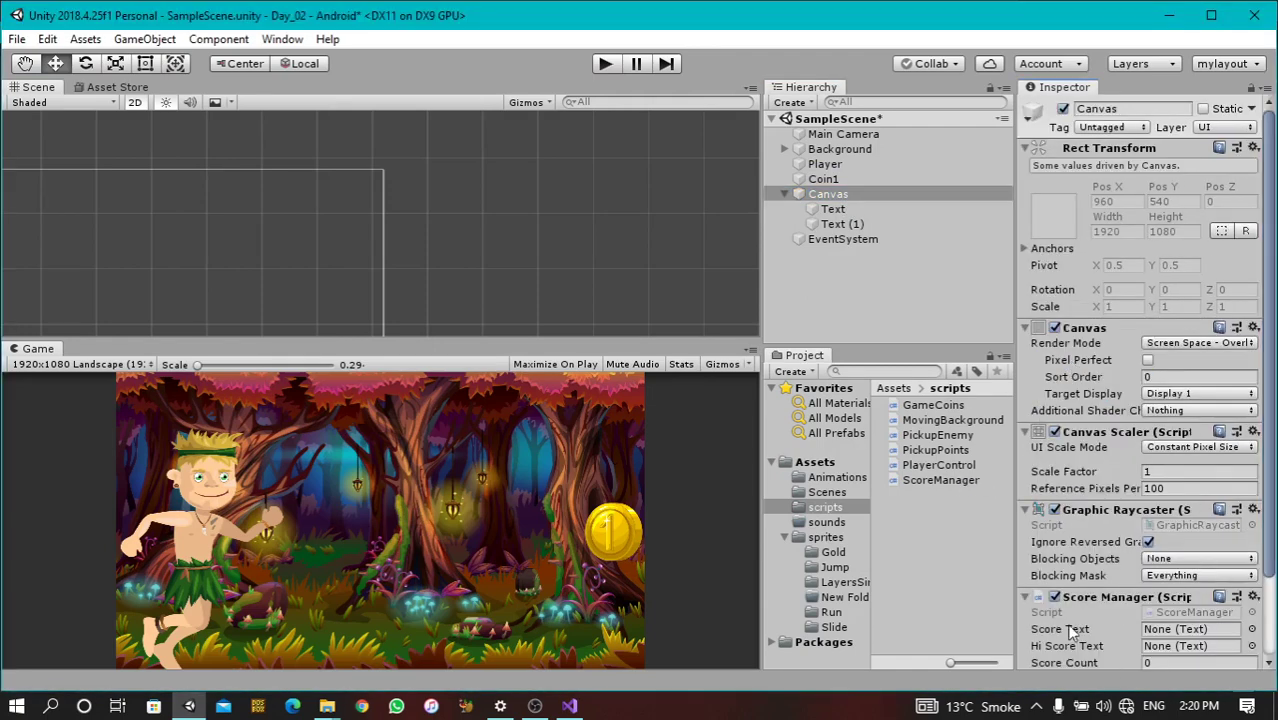
scroll(1150, 560, down, 3)
scroll(1196, 604, down, 2)
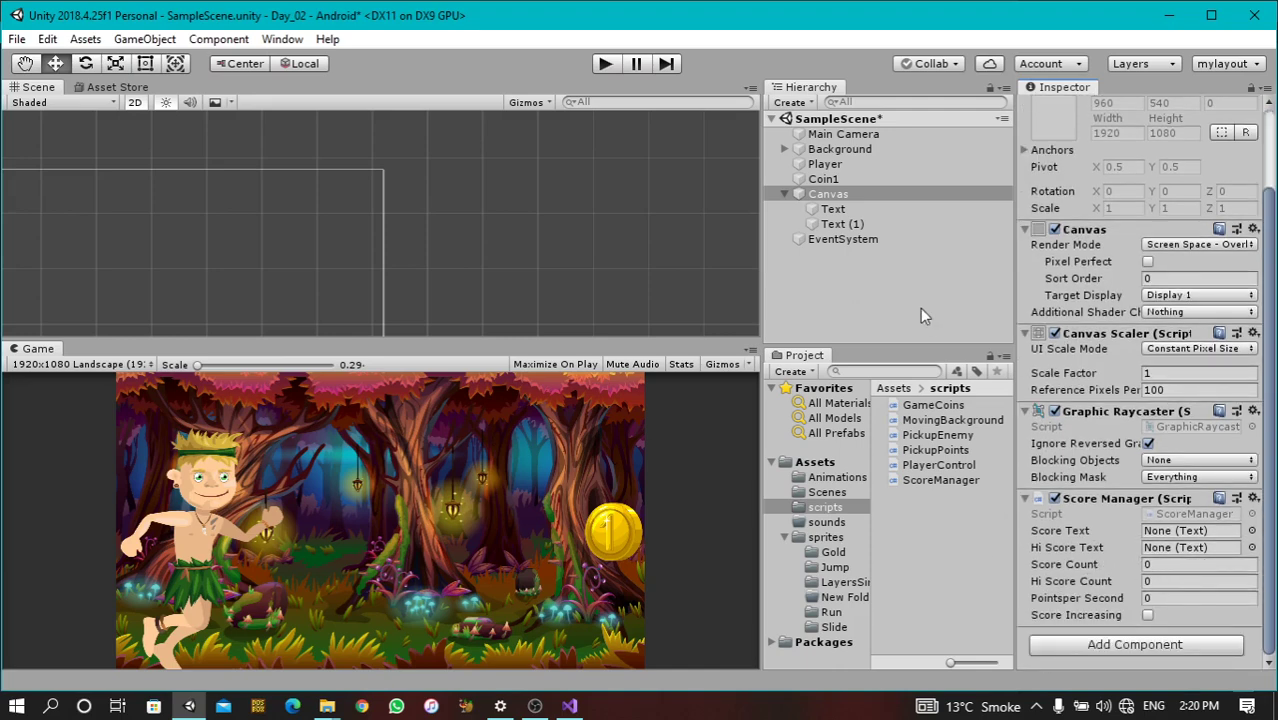
drag(842, 224, 1175, 532)
drag(842, 224, 1168, 554)
Create an empty game object at the root of SampleScene and name it Pickup
click(843, 281)
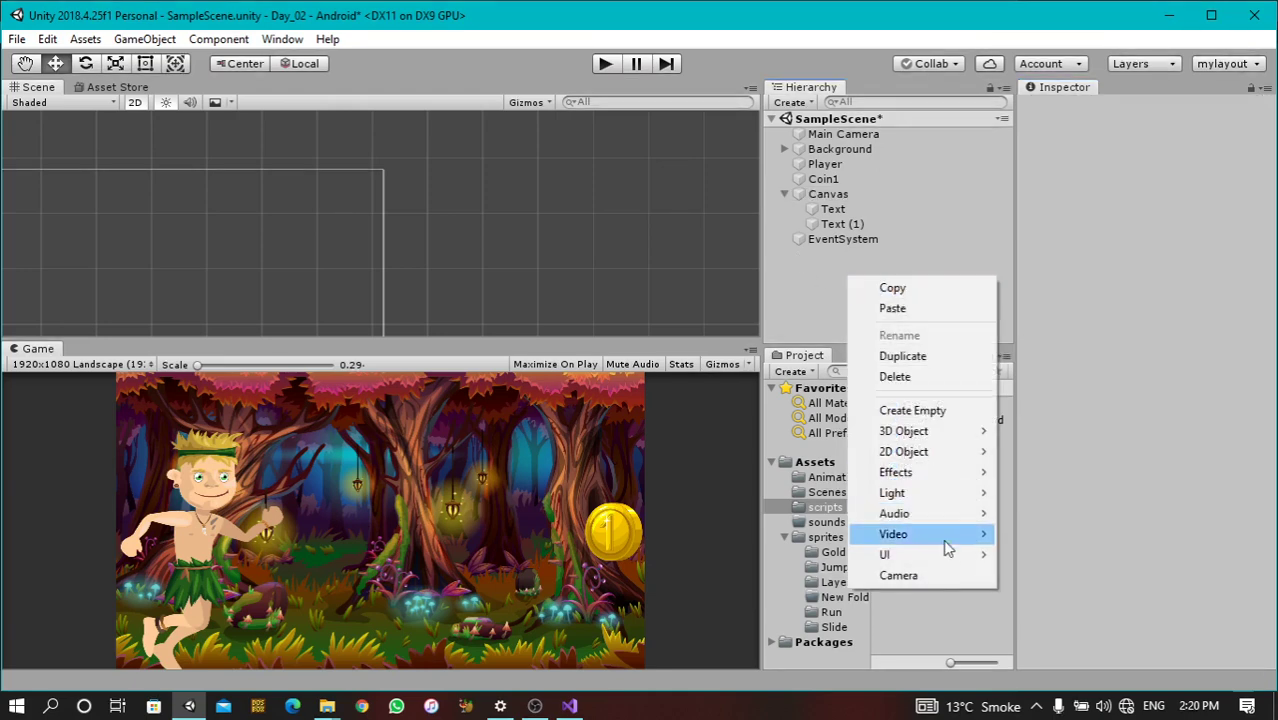
click(926, 410)
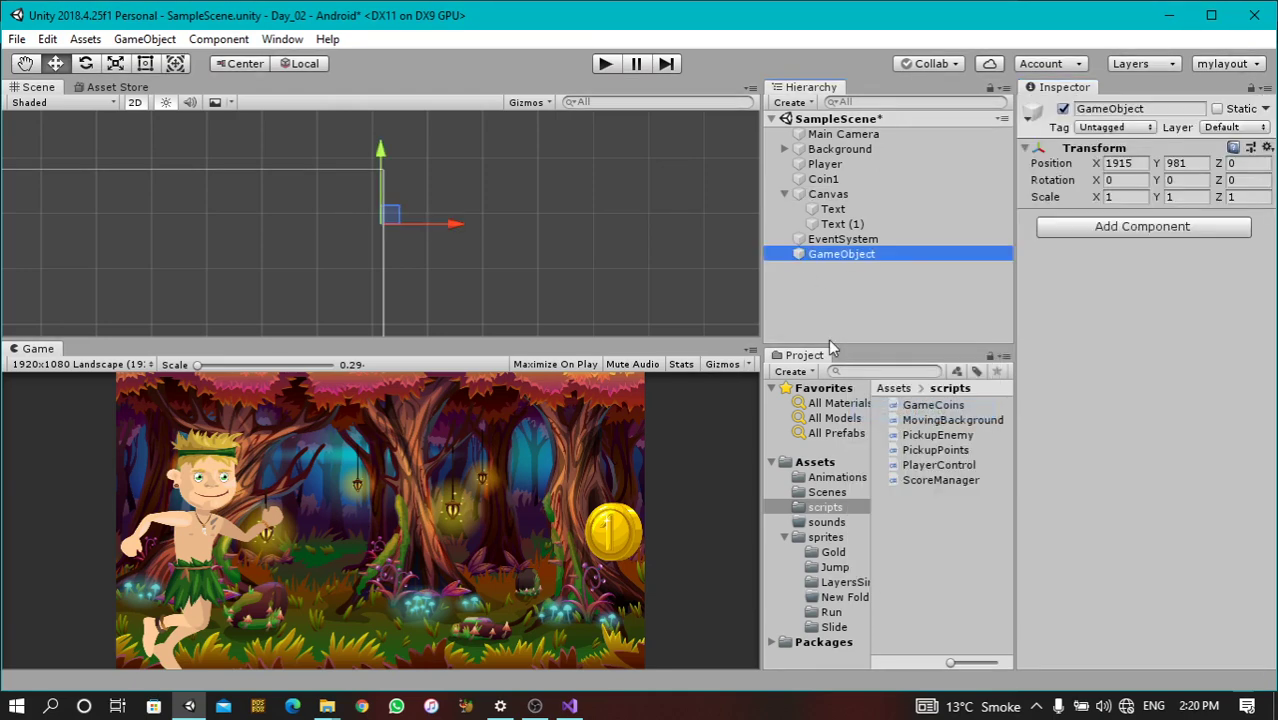
click(855, 290)
click(850, 256)
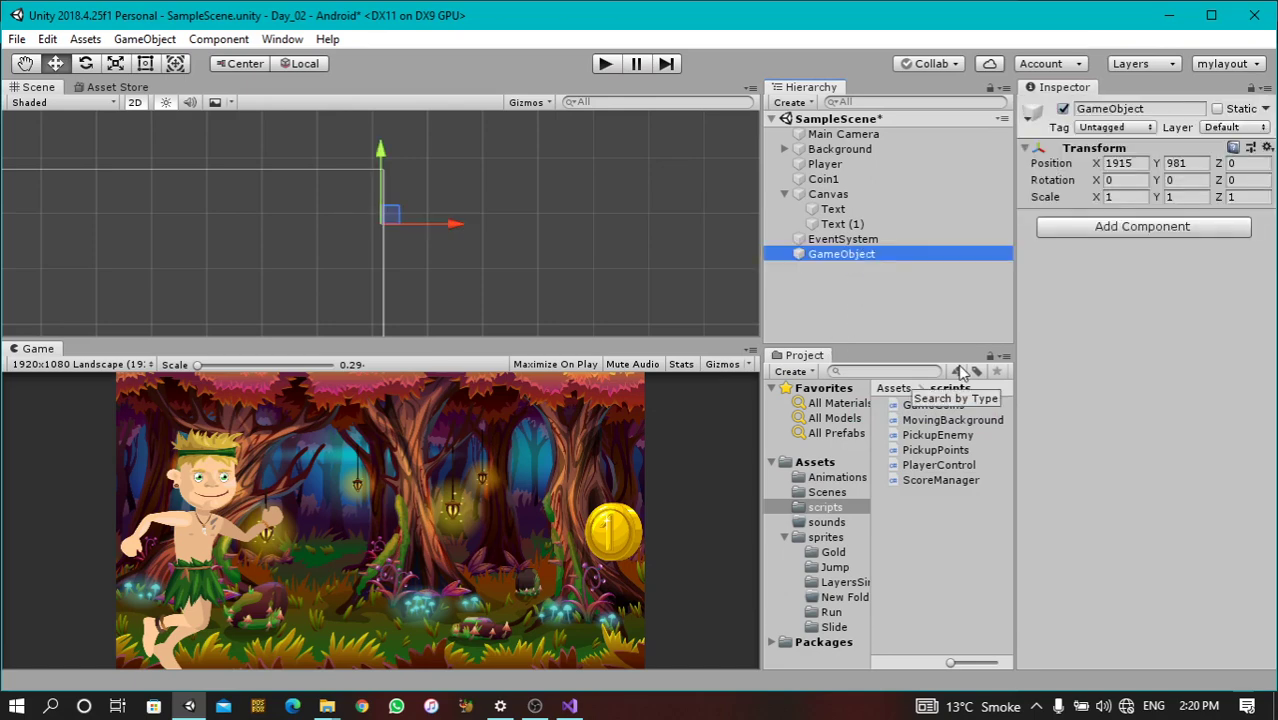
key(F2)
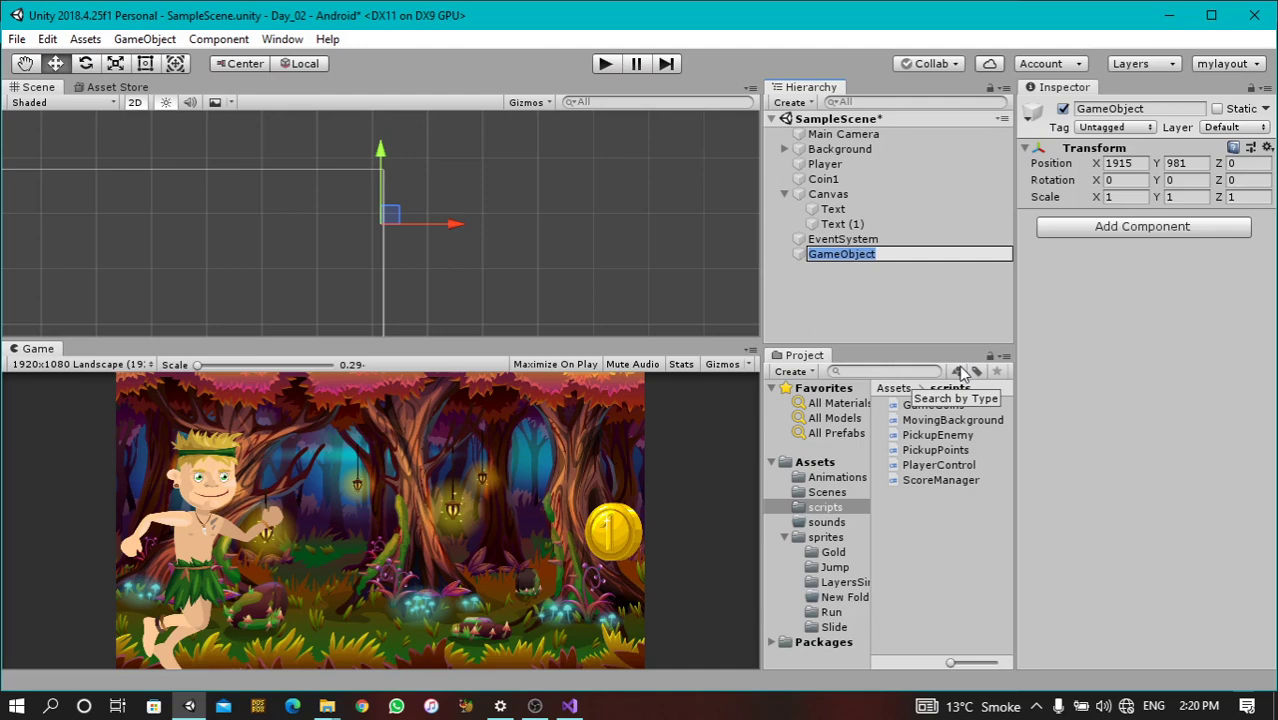
text(Pickup)
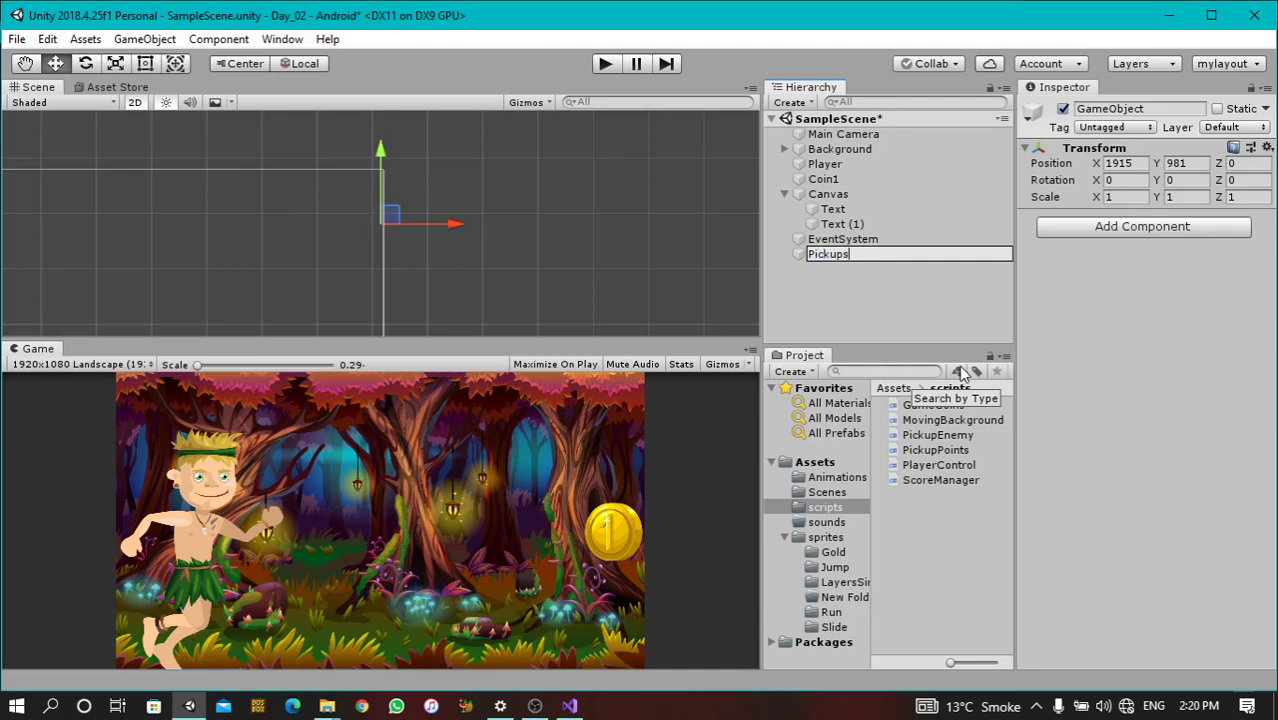
key(Return)
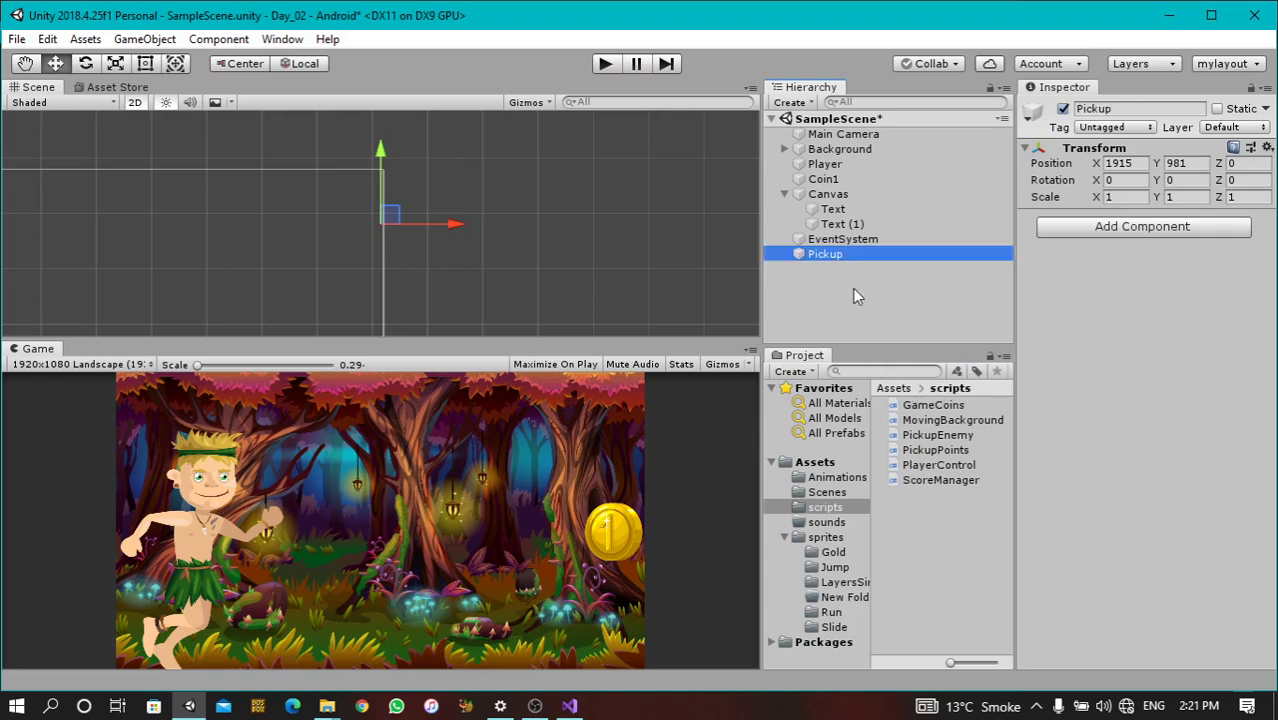
Review Coin1's components and add the Pickup Points script to it
click(844, 181)
scroll(1093, 482, down, 10)
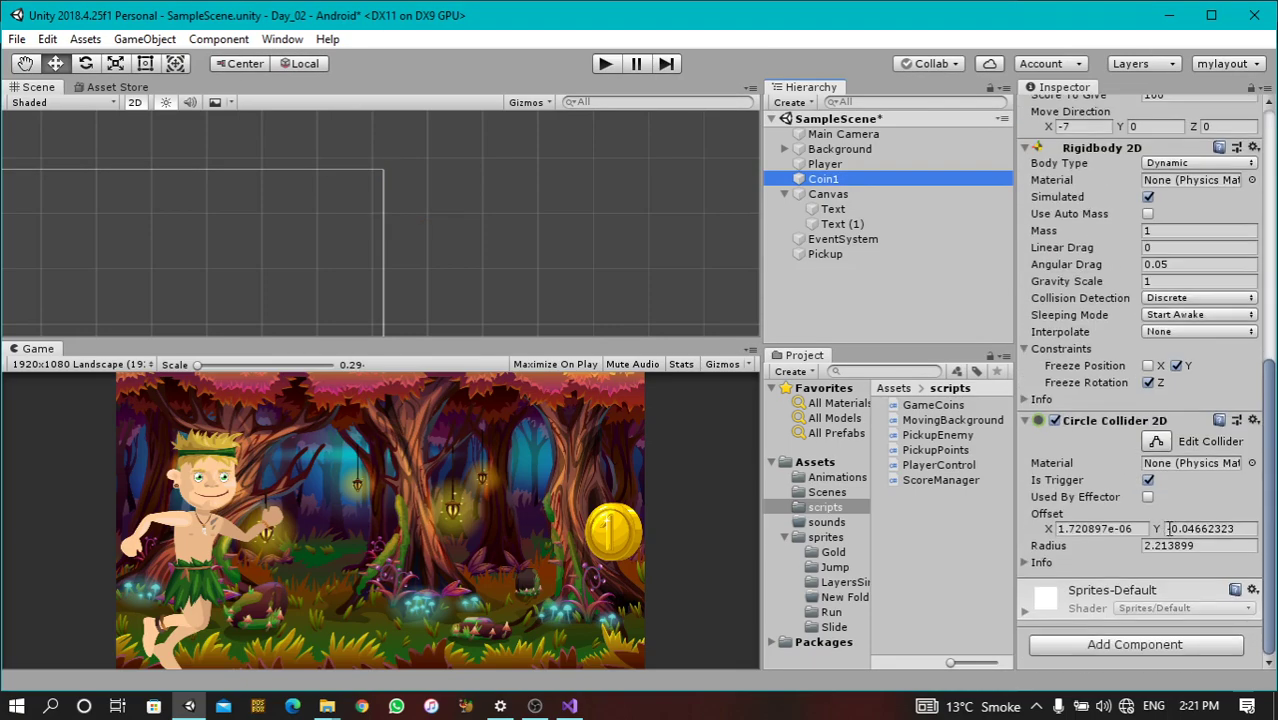
scroll(1170, 525, up, 10)
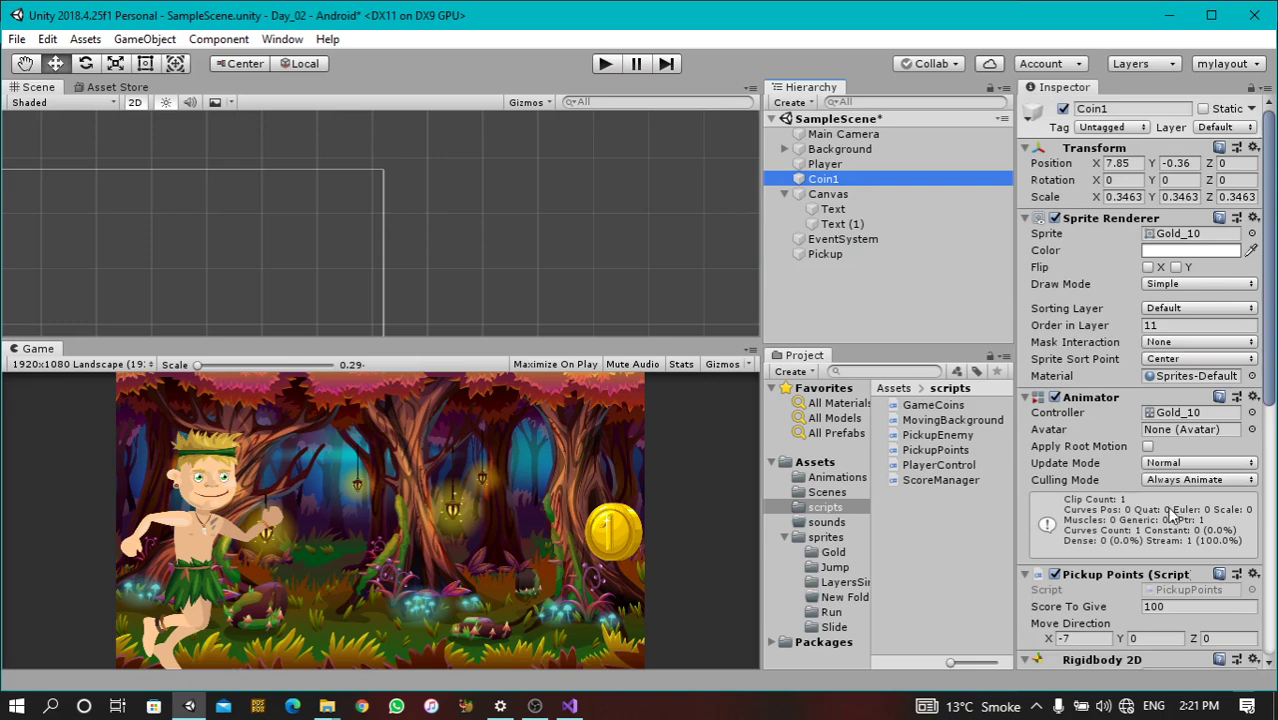
scroll(1172, 515, down, 10)
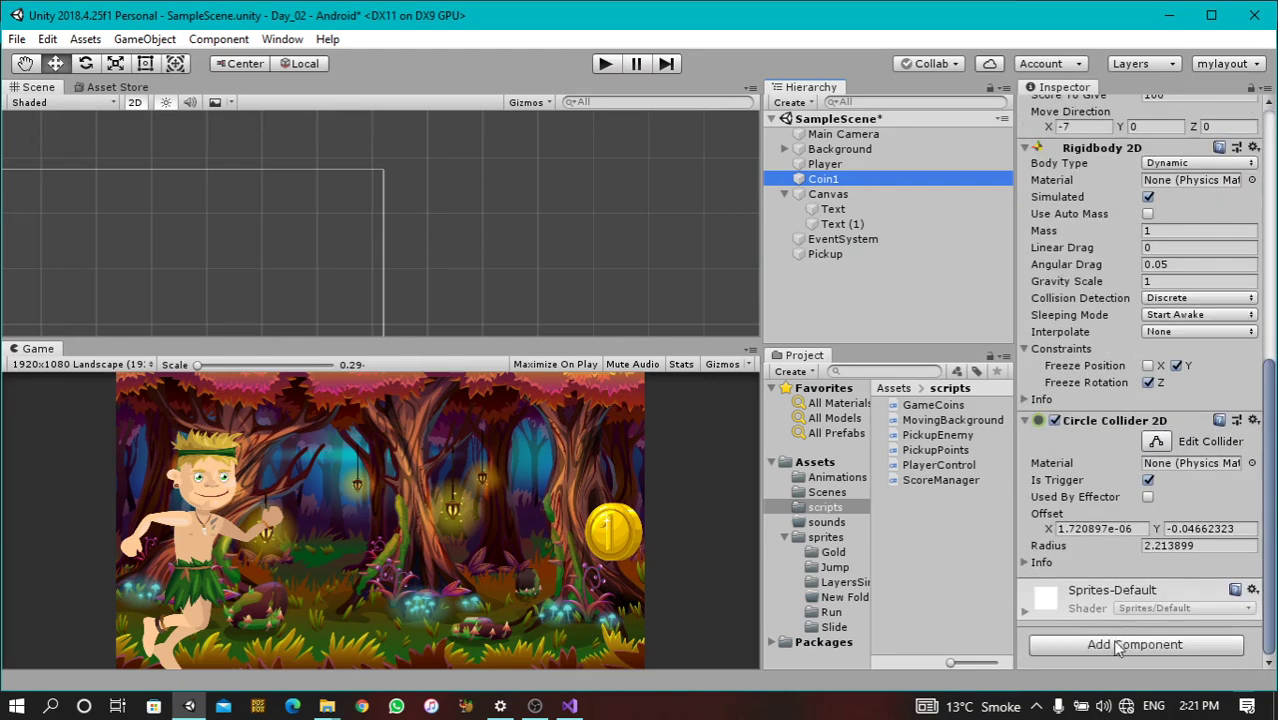
click(1118, 648)
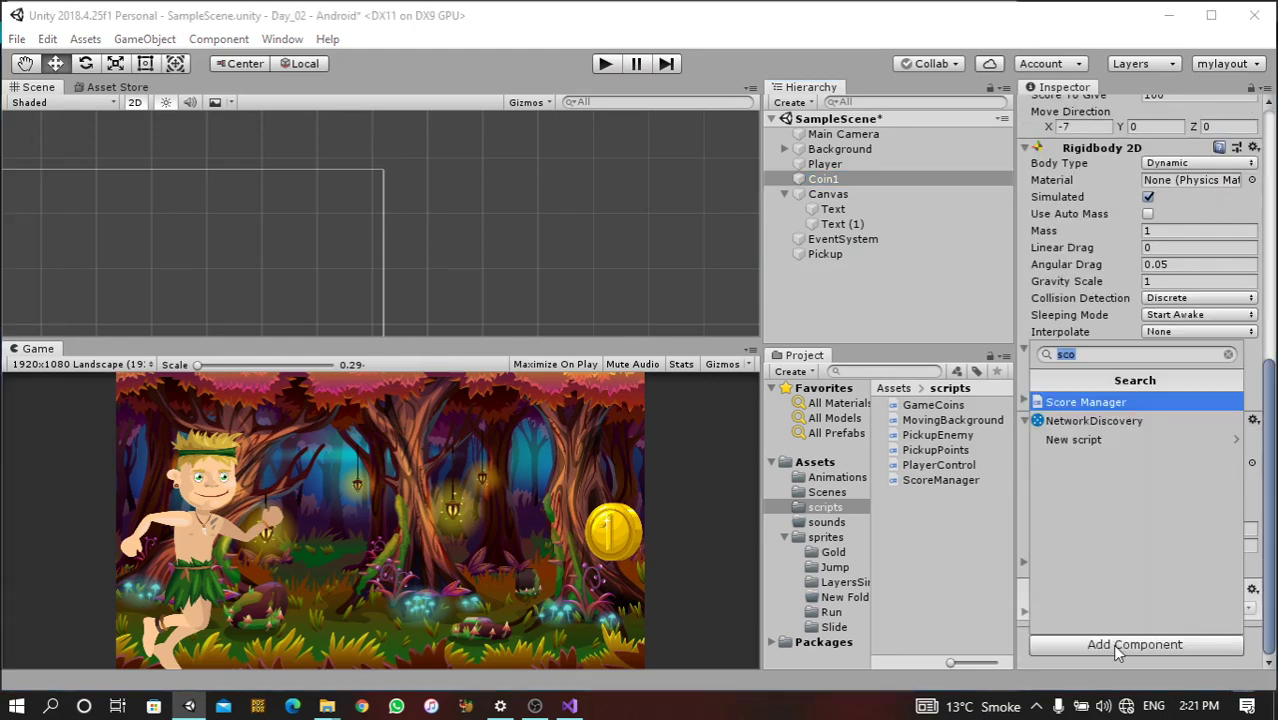
text(pi)
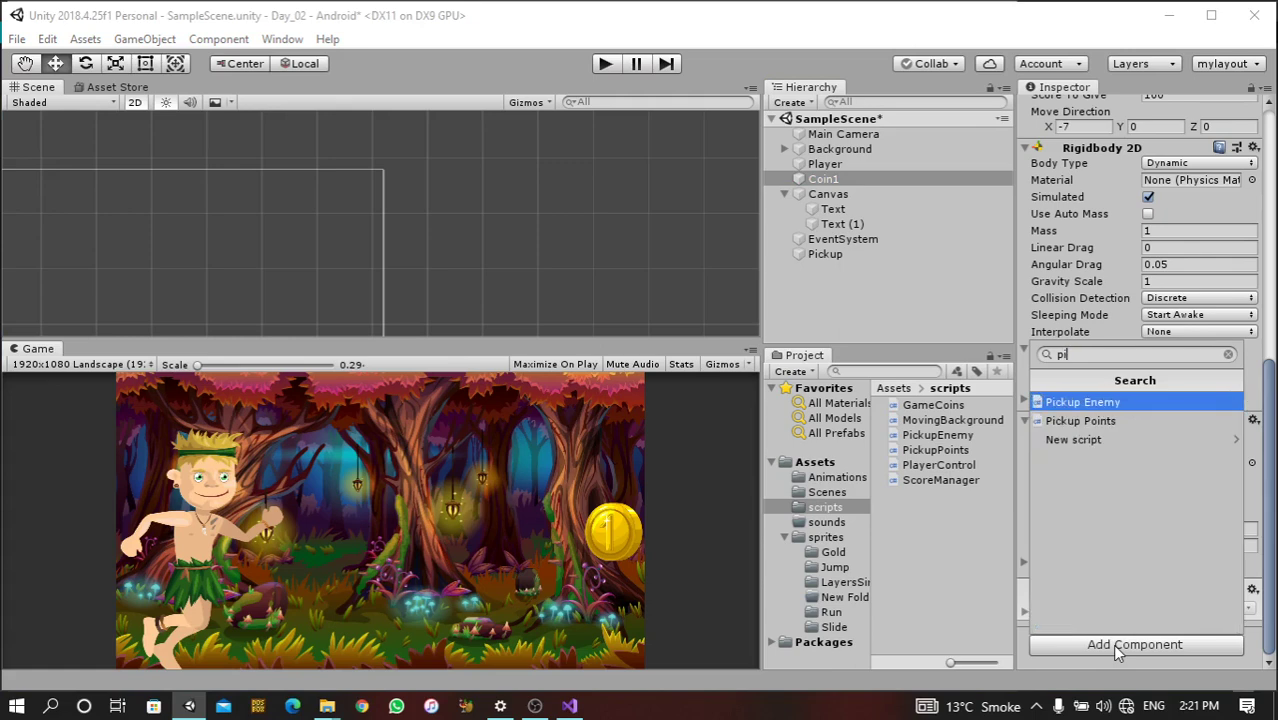
key(Down)
key(Return)
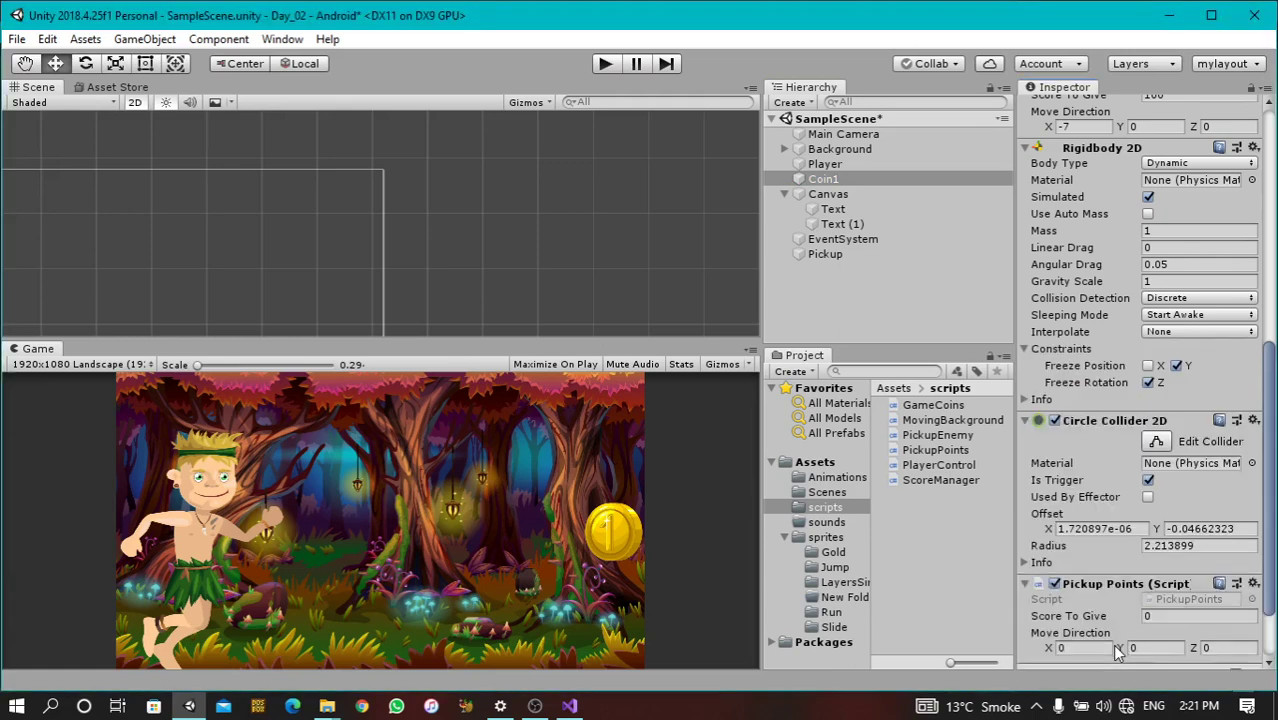
In Coin1's newly added Pickup Points script, set Score To Give to 10 and Move Direction X to -7
scroll(1150, 605, down, 3)
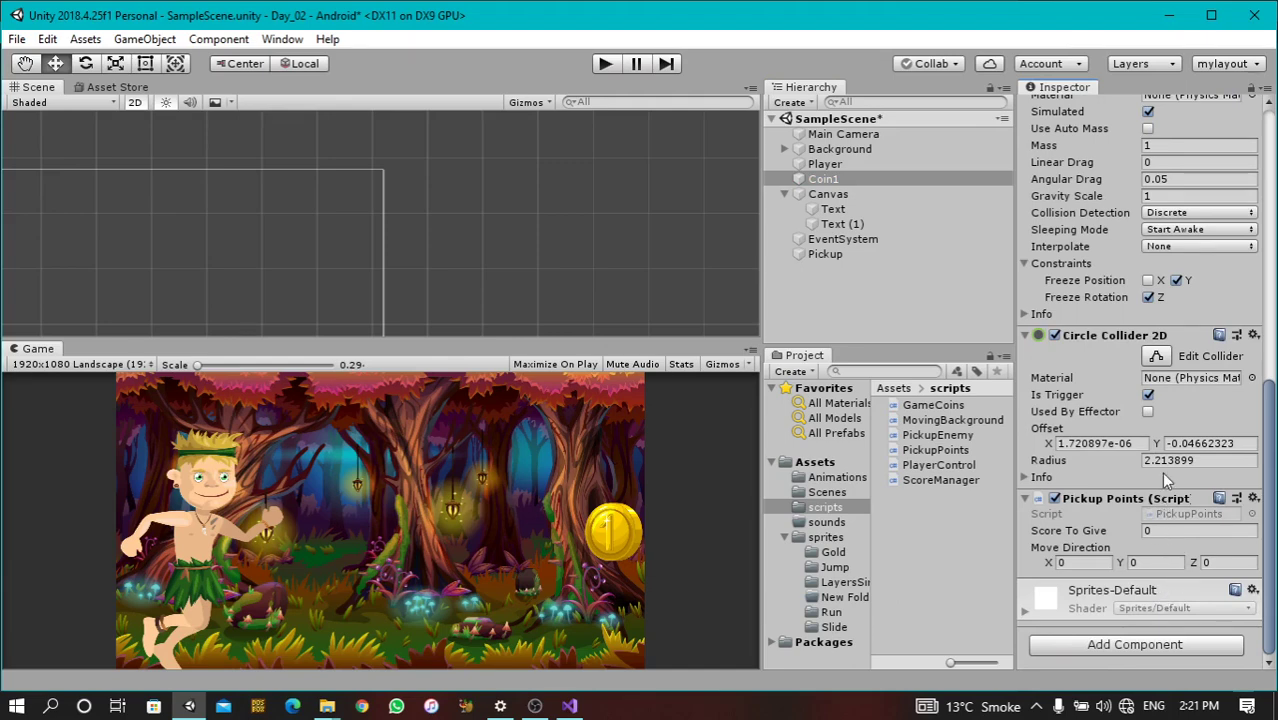
click(1188, 530)
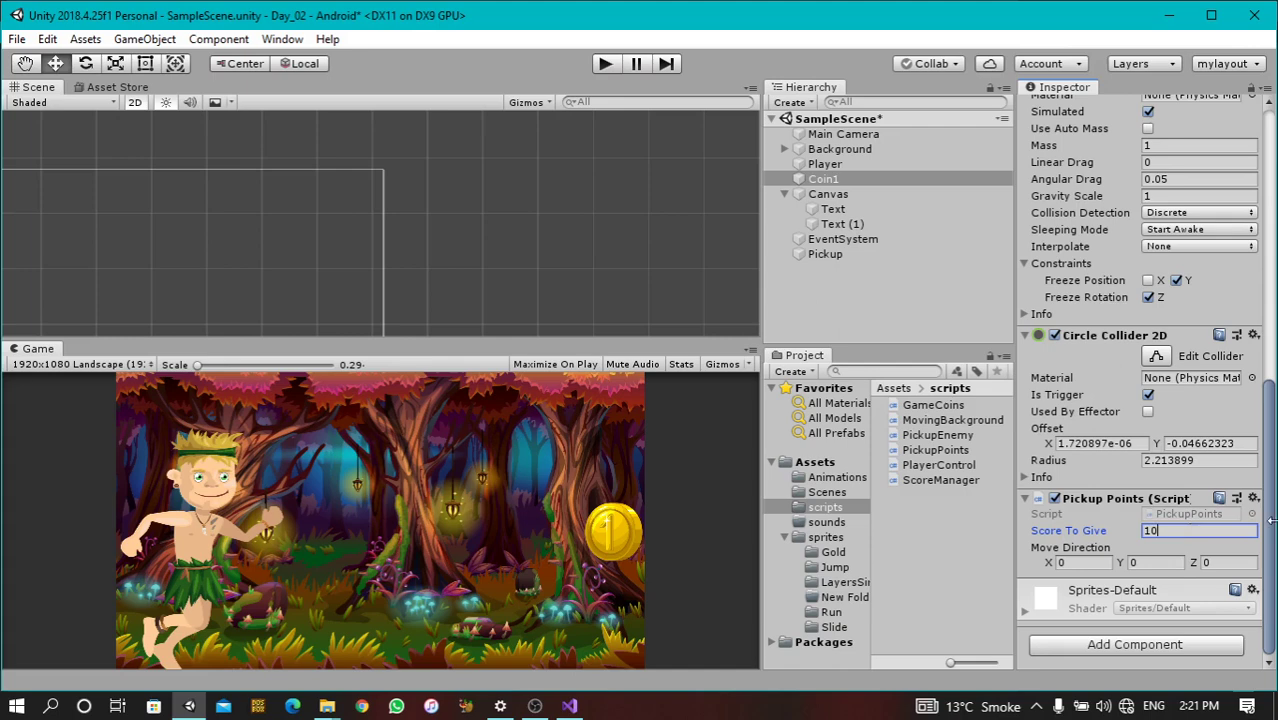
click(1111, 563)
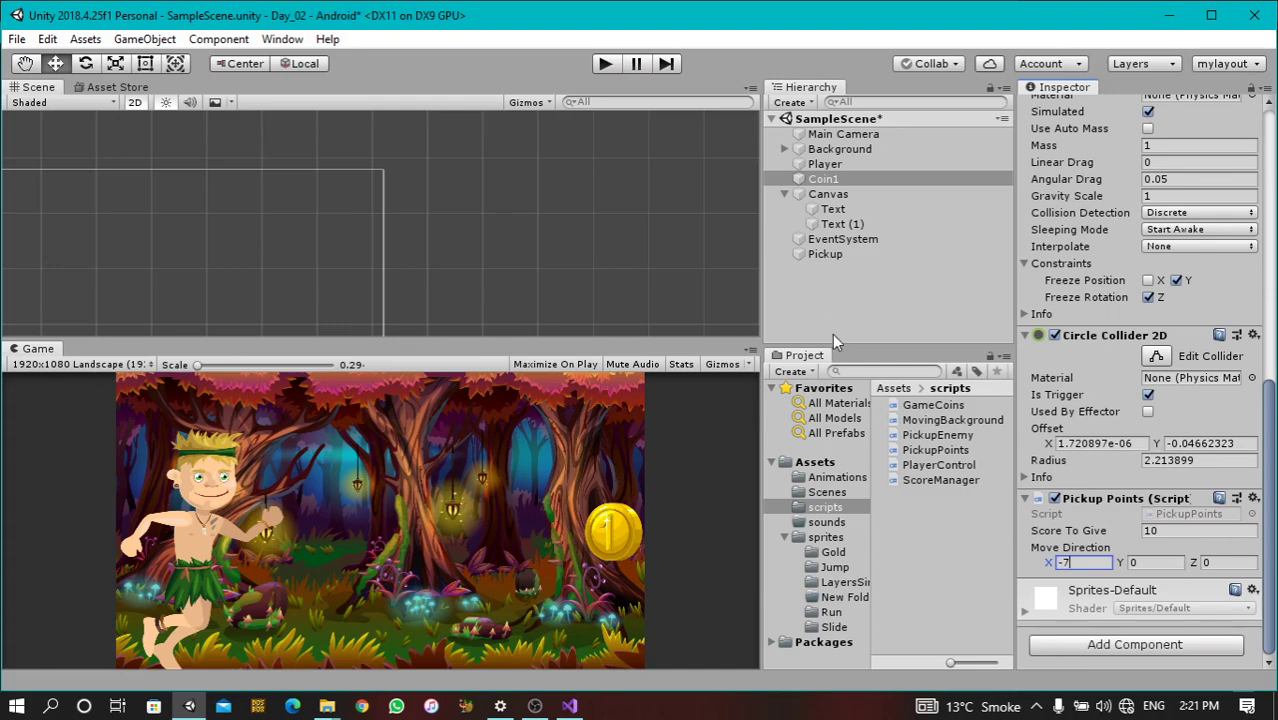
click(832, 333)
Add the Game Coins script to Player and assign the Pickup object as its Parent Object
click(818, 164)
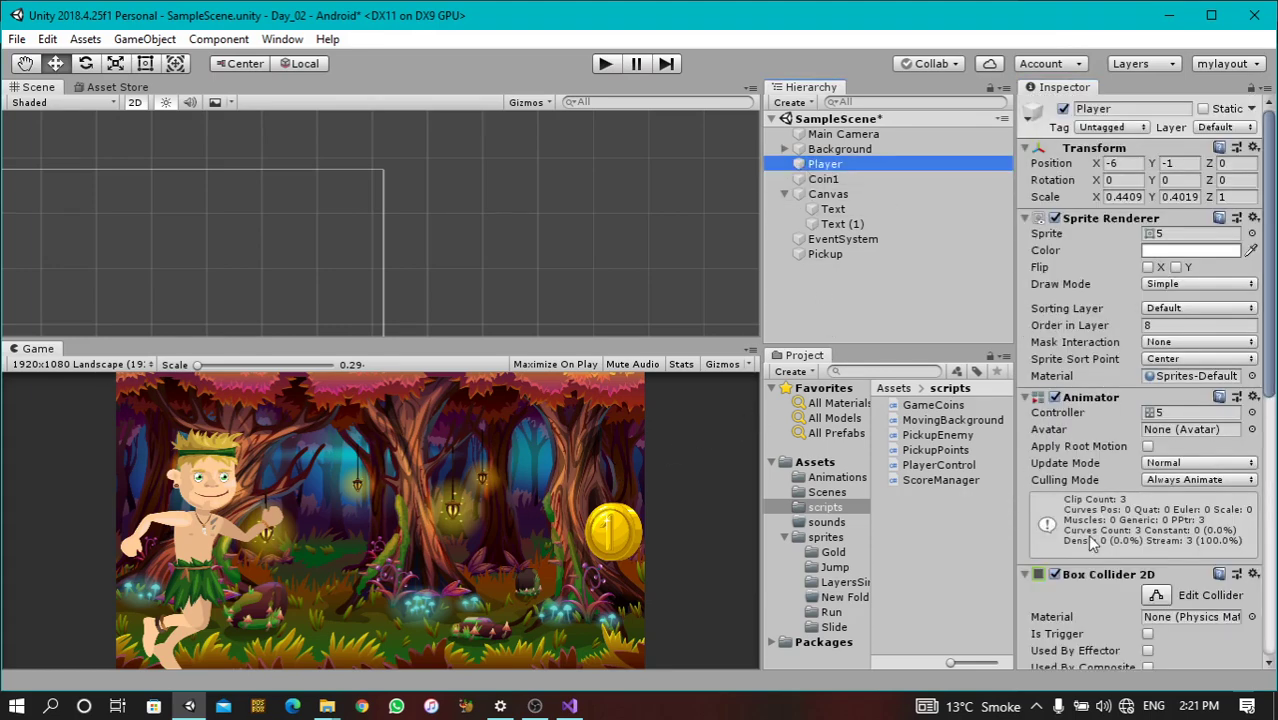
scroll(1100, 540, down, 10)
click(1133, 643)
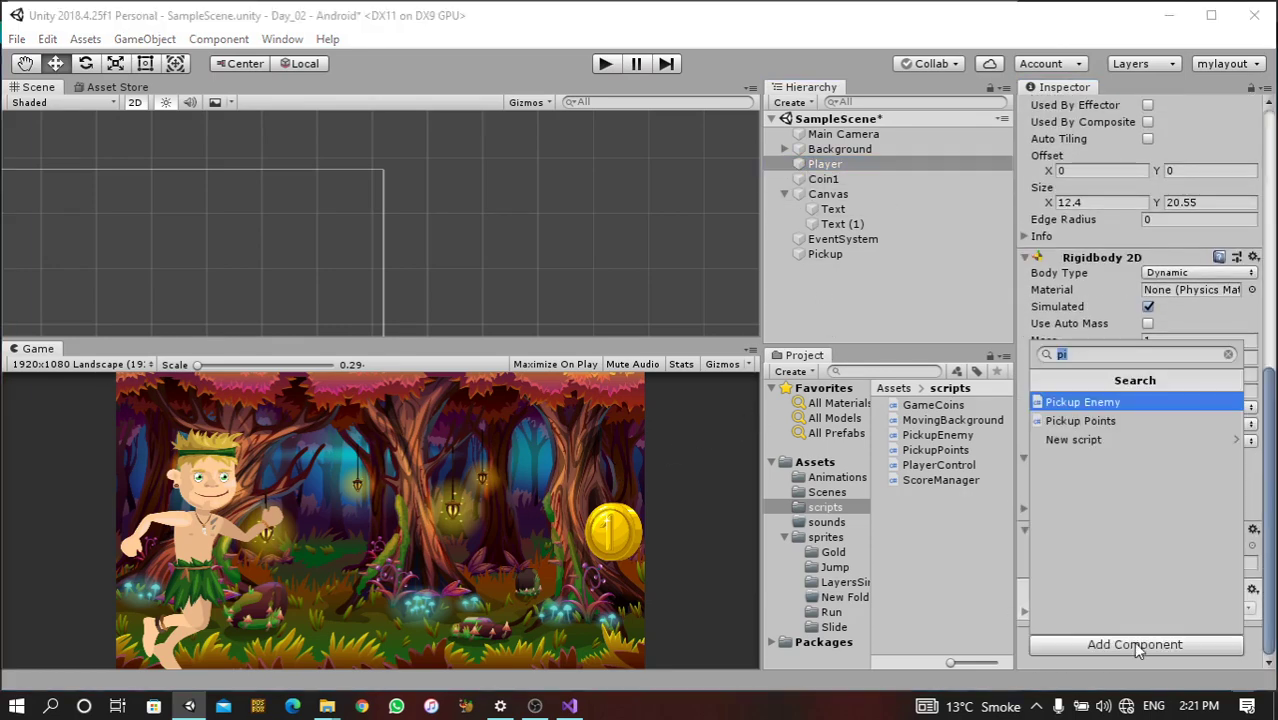
text(gam)
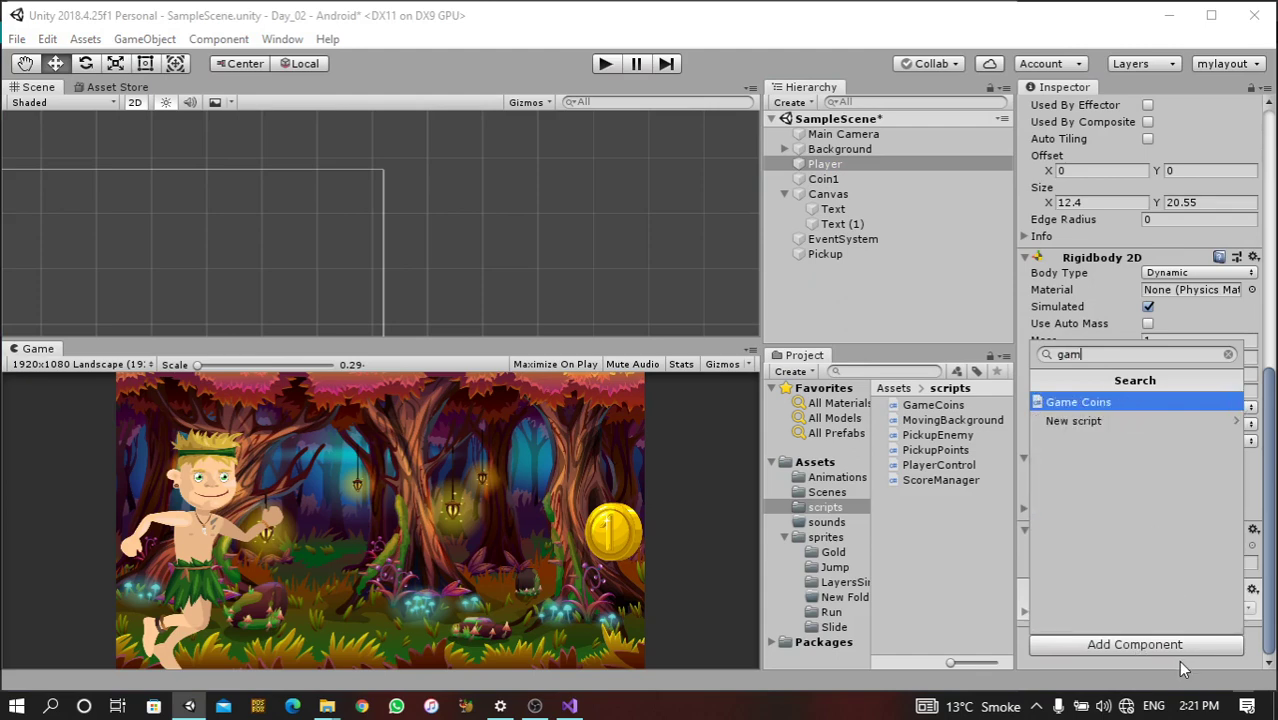
key(Return)
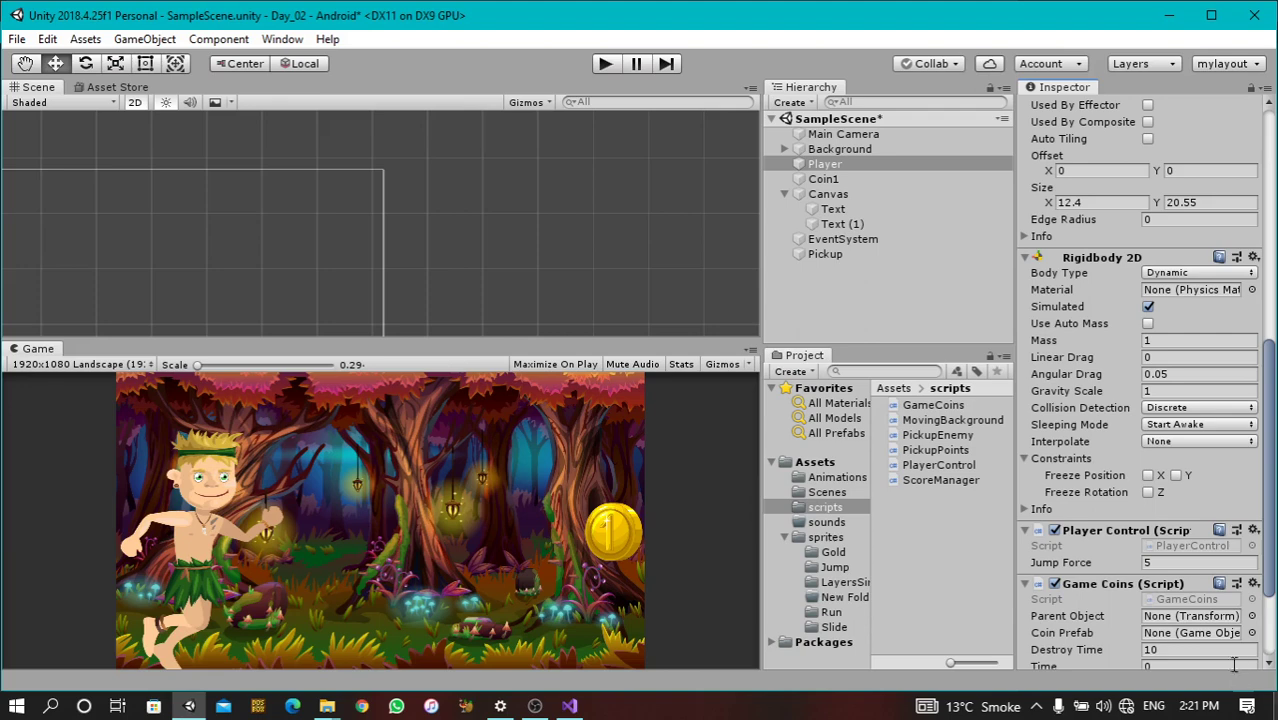
scroll(1190, 545, down, 3)
drag(850, 208, 1184, 484)
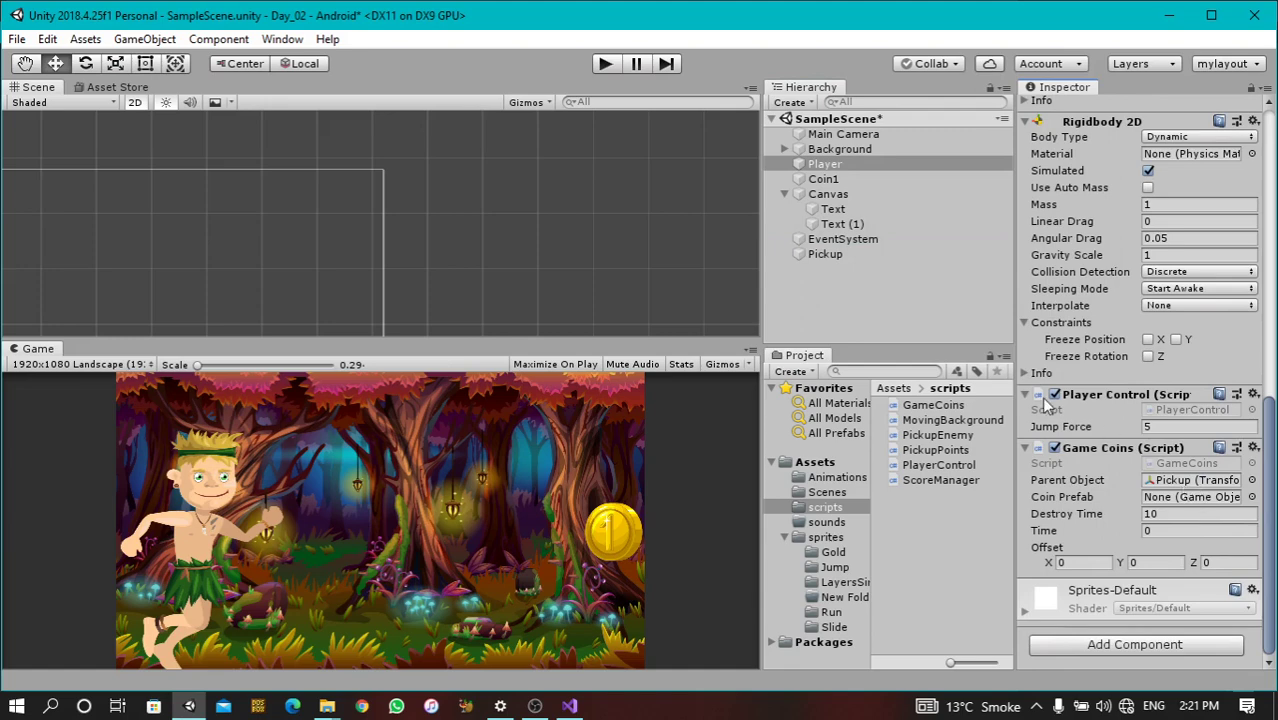
Create a folder named Prefabs in Assets and save Coin1 inside it as a prefab
click(816, 464)
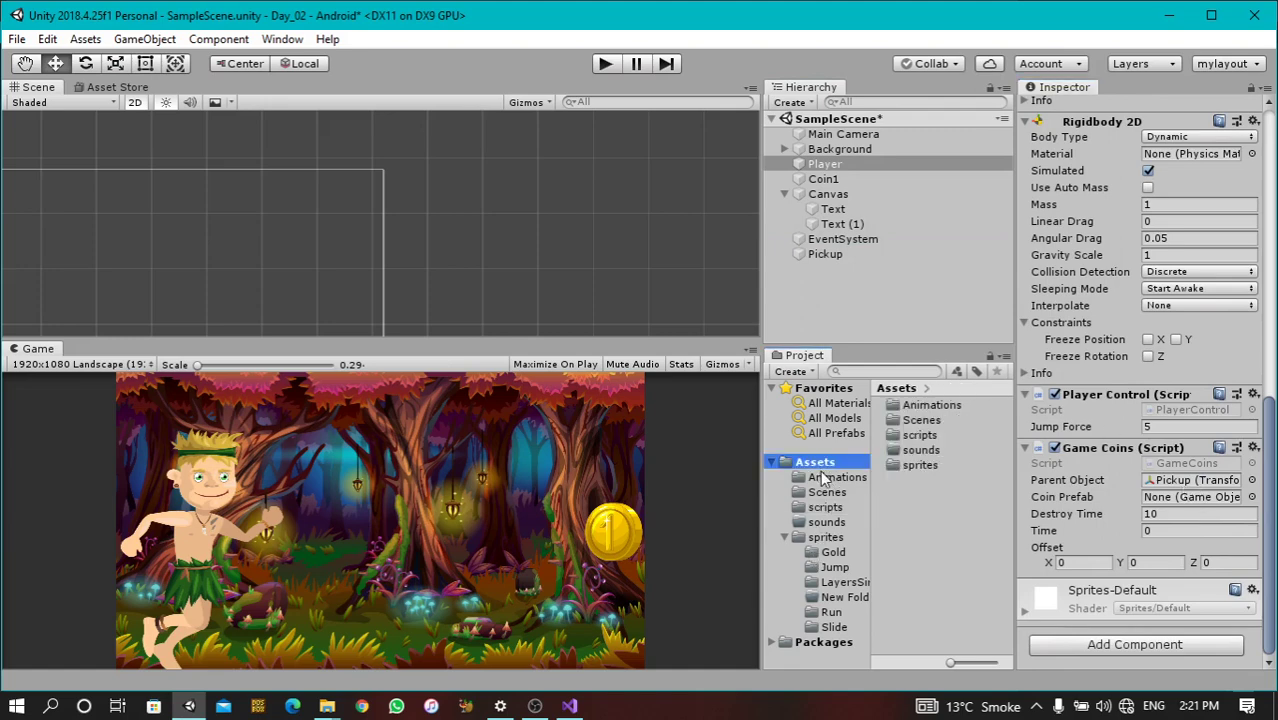
right_click(945, 503)
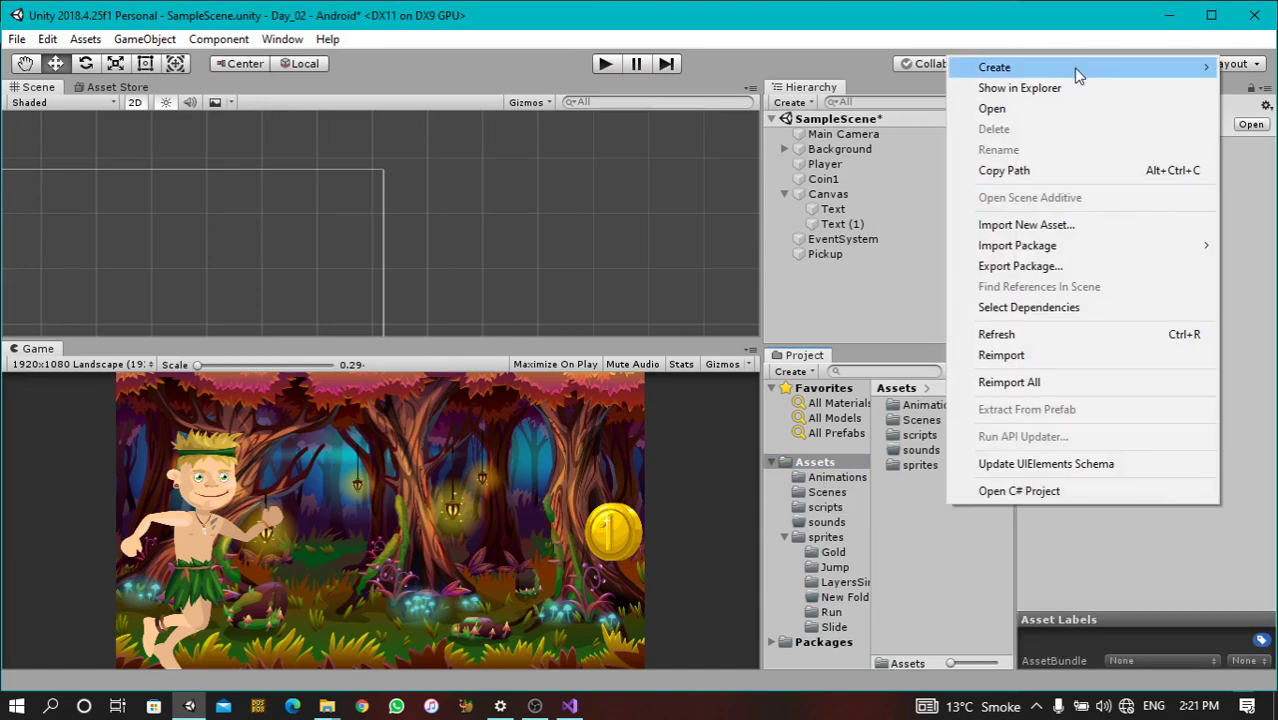
mouse_move(1075, 68)
click(785, 16)
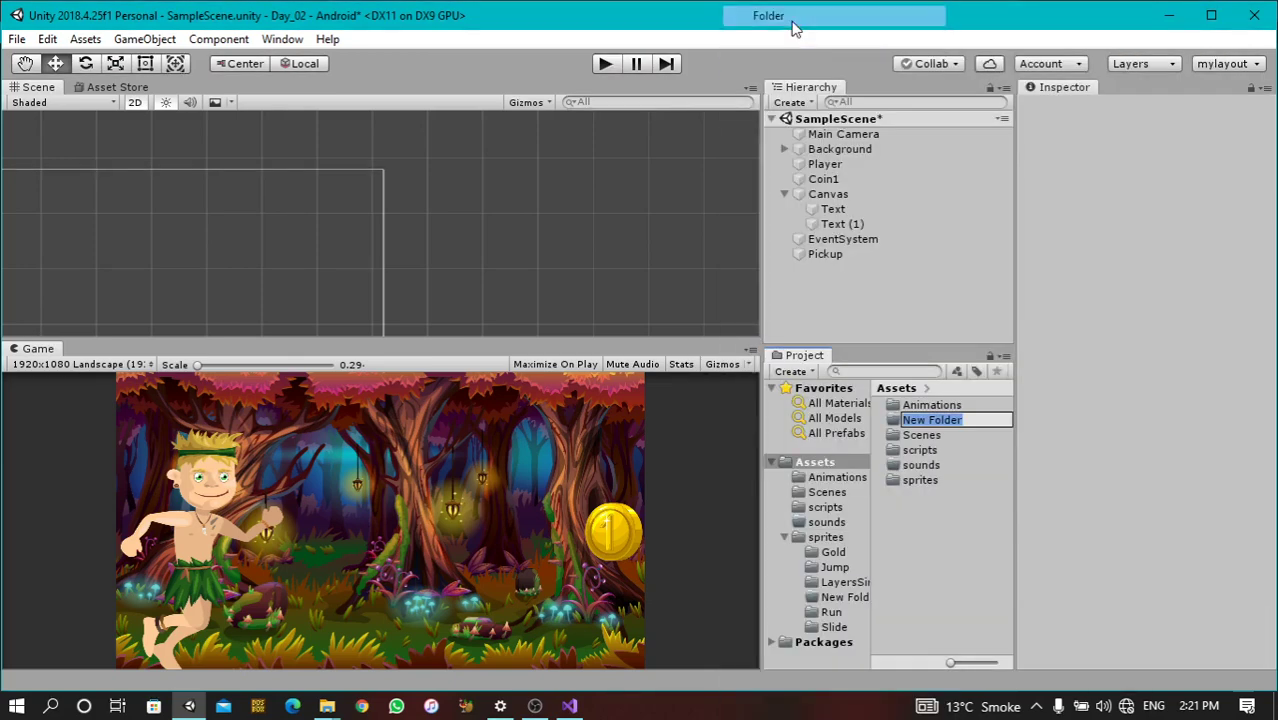
text(Prefabs)
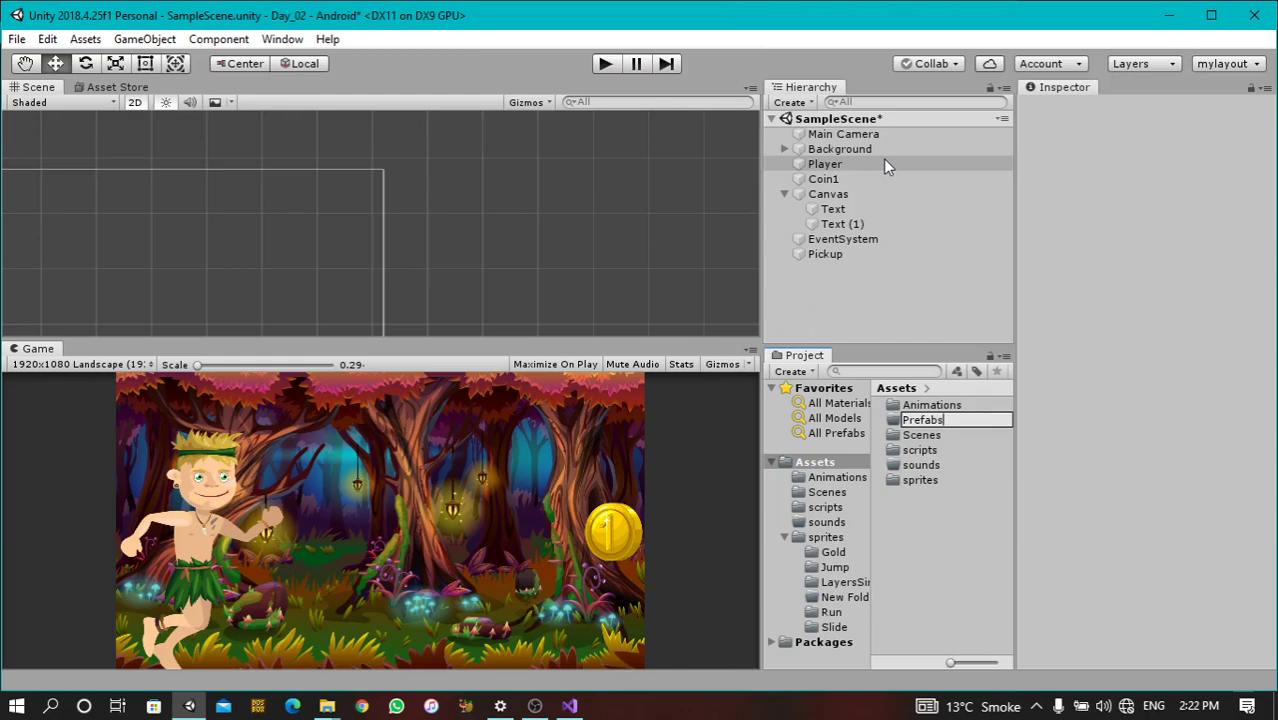
key(Return)
key(Return)
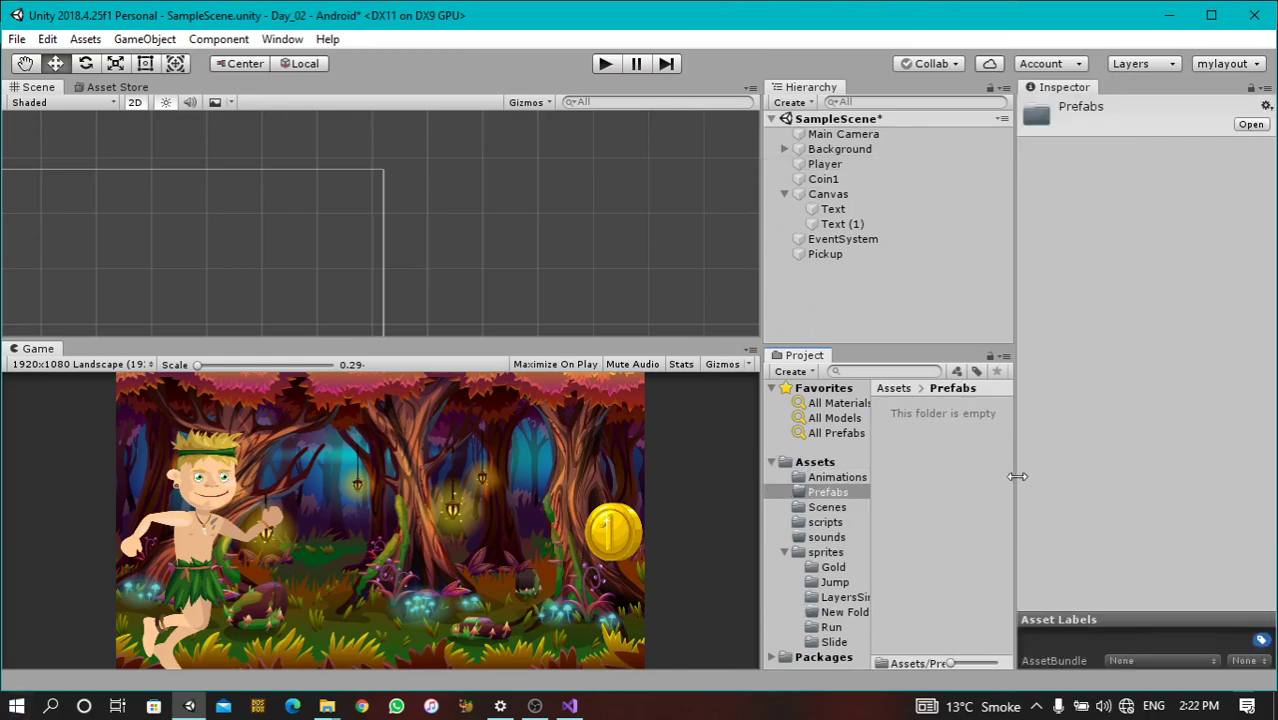
drag(823, 179, 917, 425)
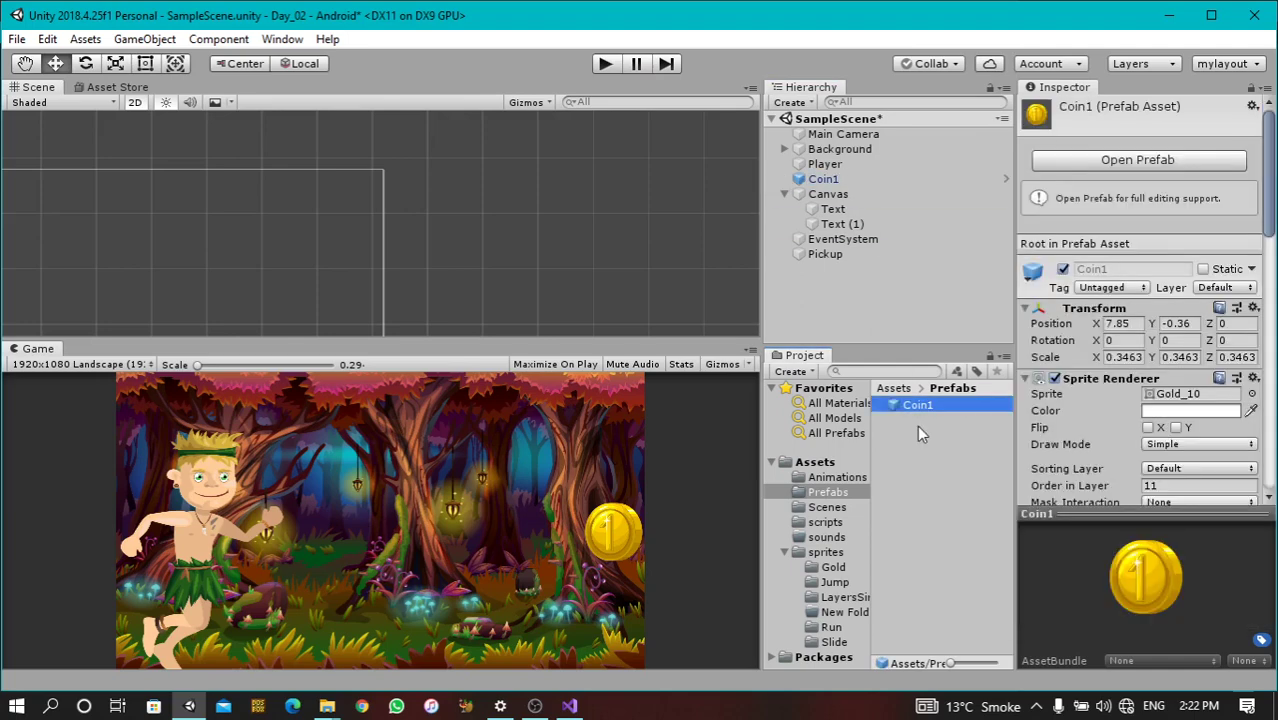
Assign the Coin1 prefab as the Coin Prefab in Player's Game Coins script
click(829, 294)
click(823, 179)
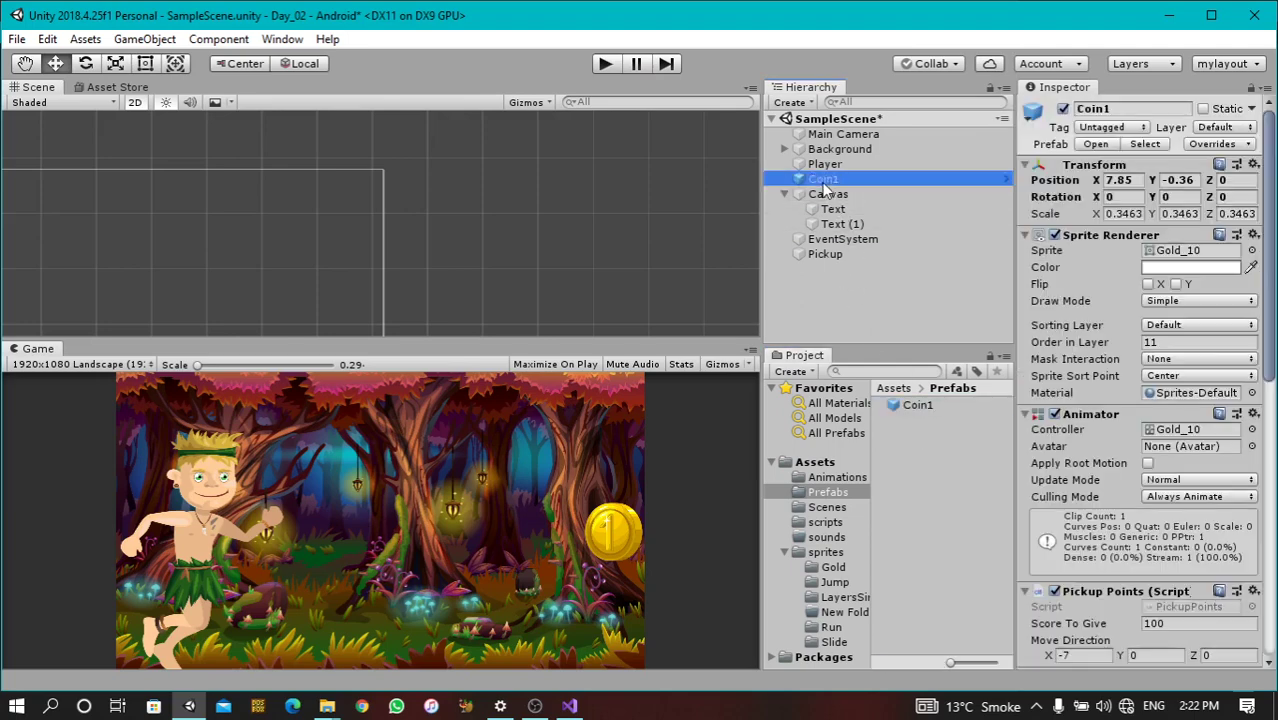
click(822, 164)
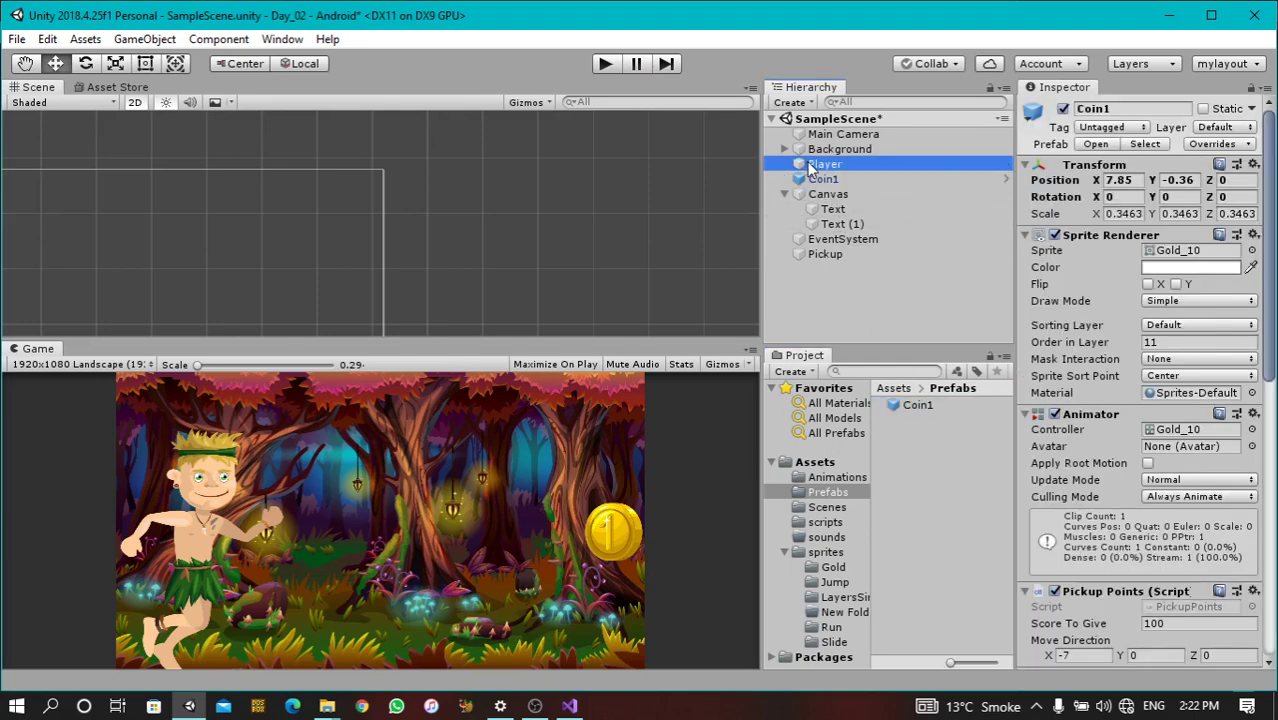
scroll(1134, 548, down, 10)
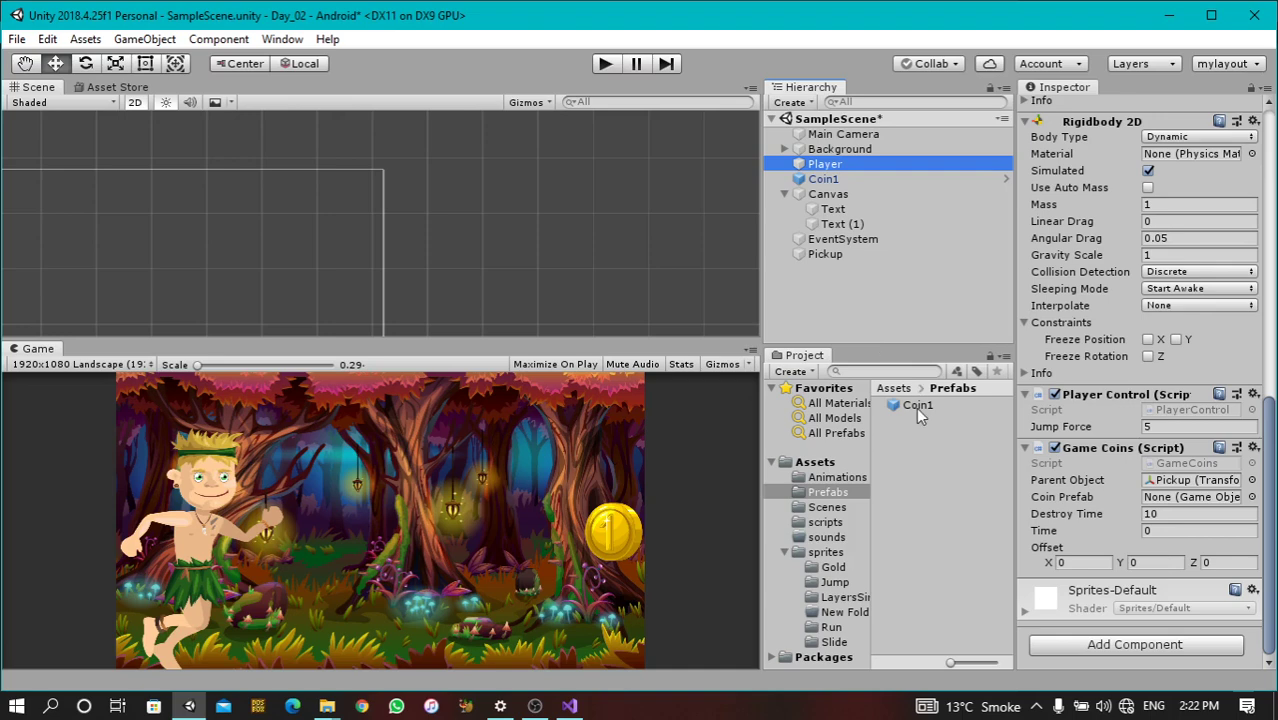
drag(916, 405, 1172, 497)
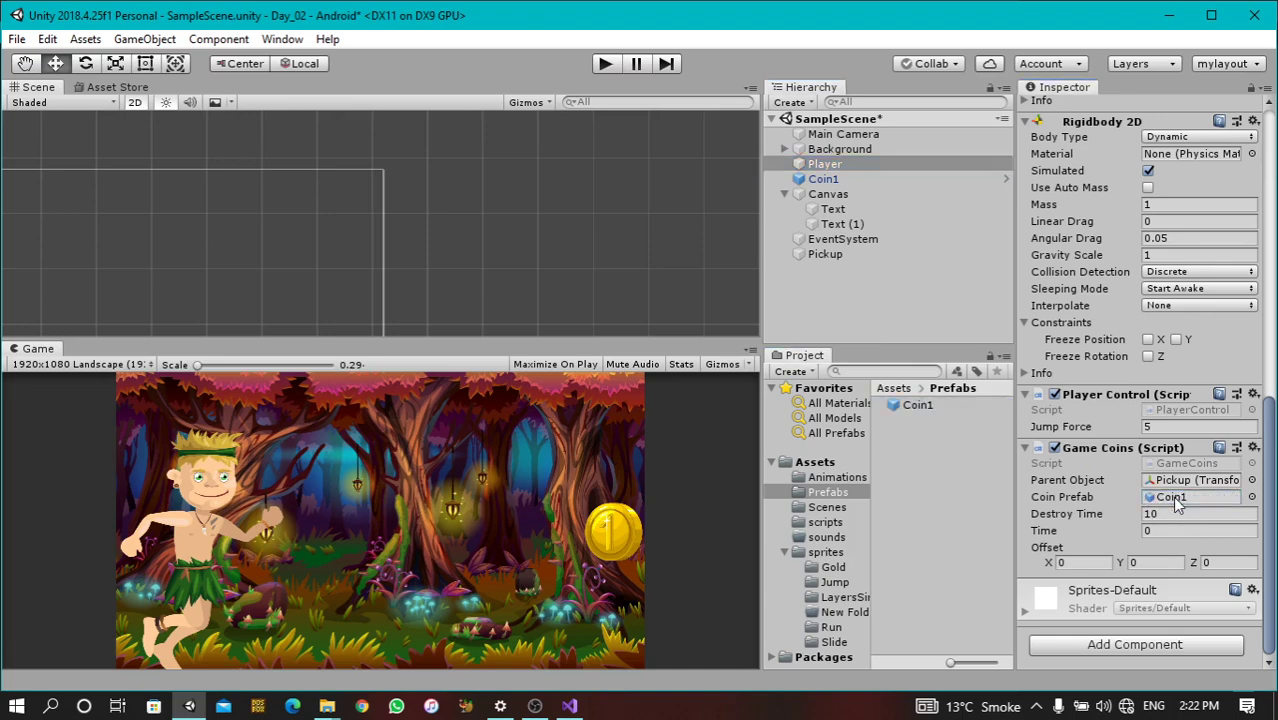
In Player's Game Coins script, set Time to 10 and Offset X to 20
click(1160, 528)
text(10)
click(1079, 561)
Run the game to check coin spawning and scoring, framing Player in the scene view, and stop it
click(606, 63)
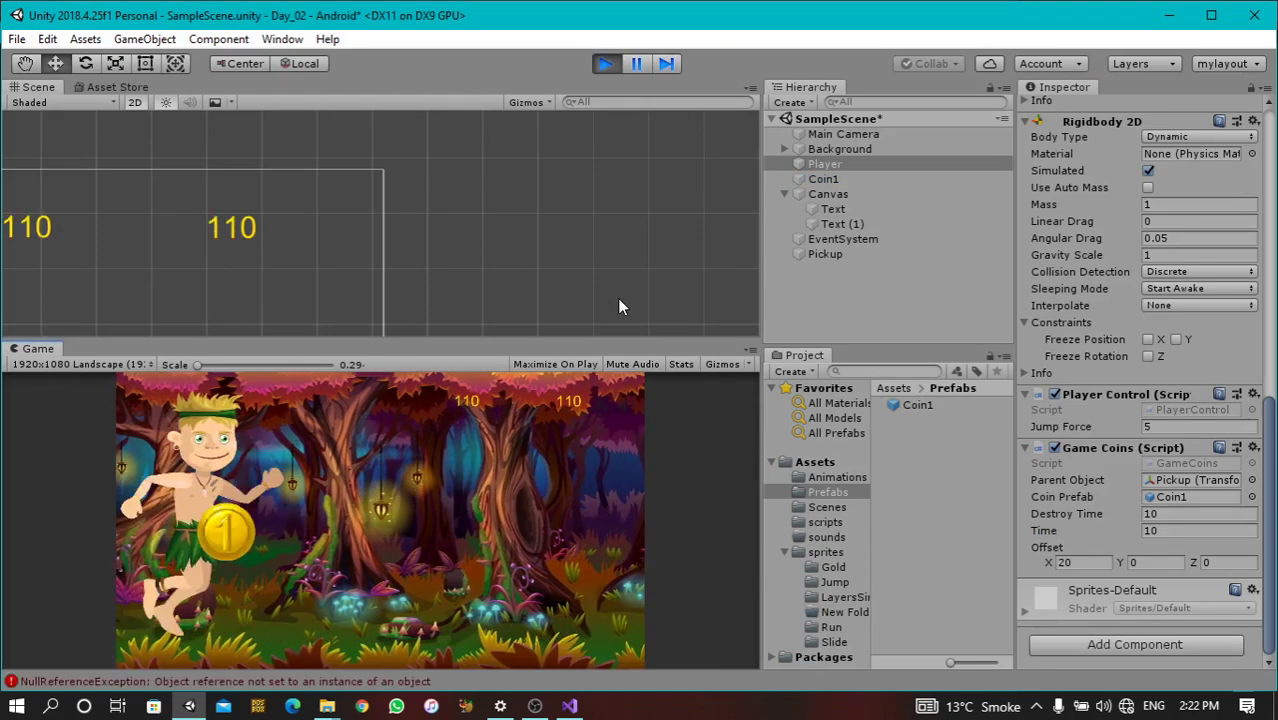
scroll(482, 265, down, 2)
scroll(482, 270, down, 5)
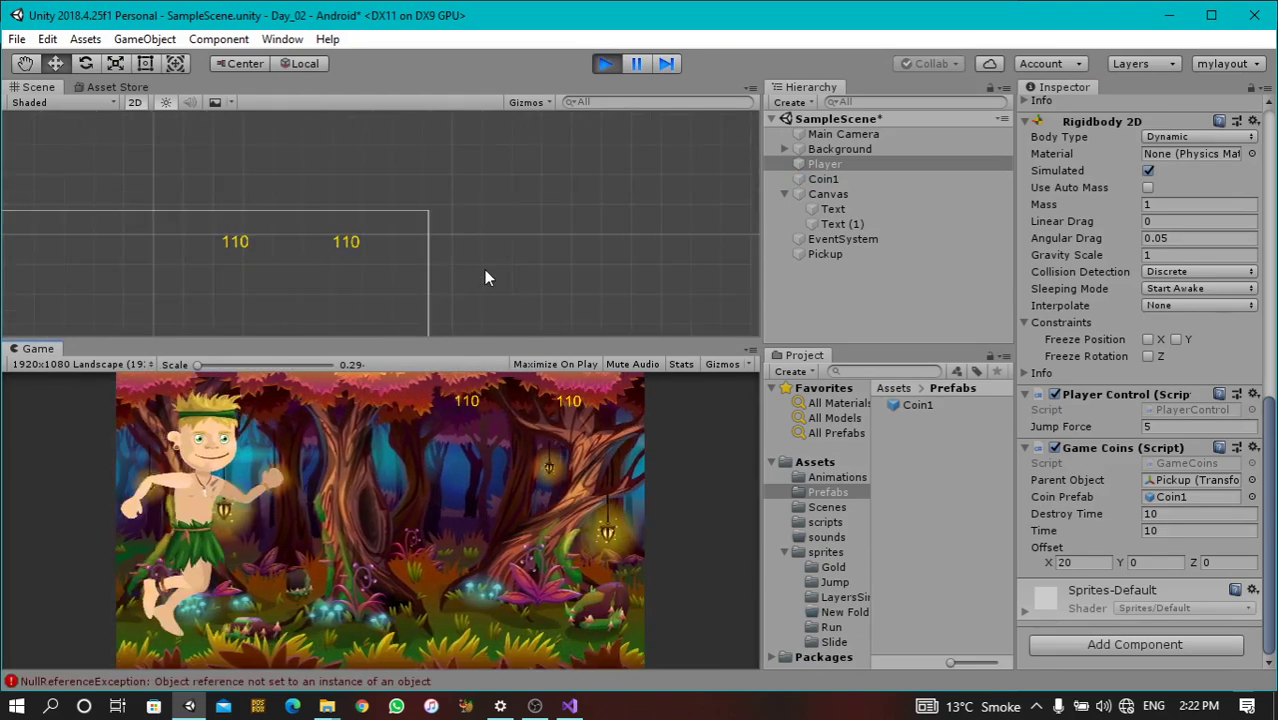
scroll(600, 270, down, 2)
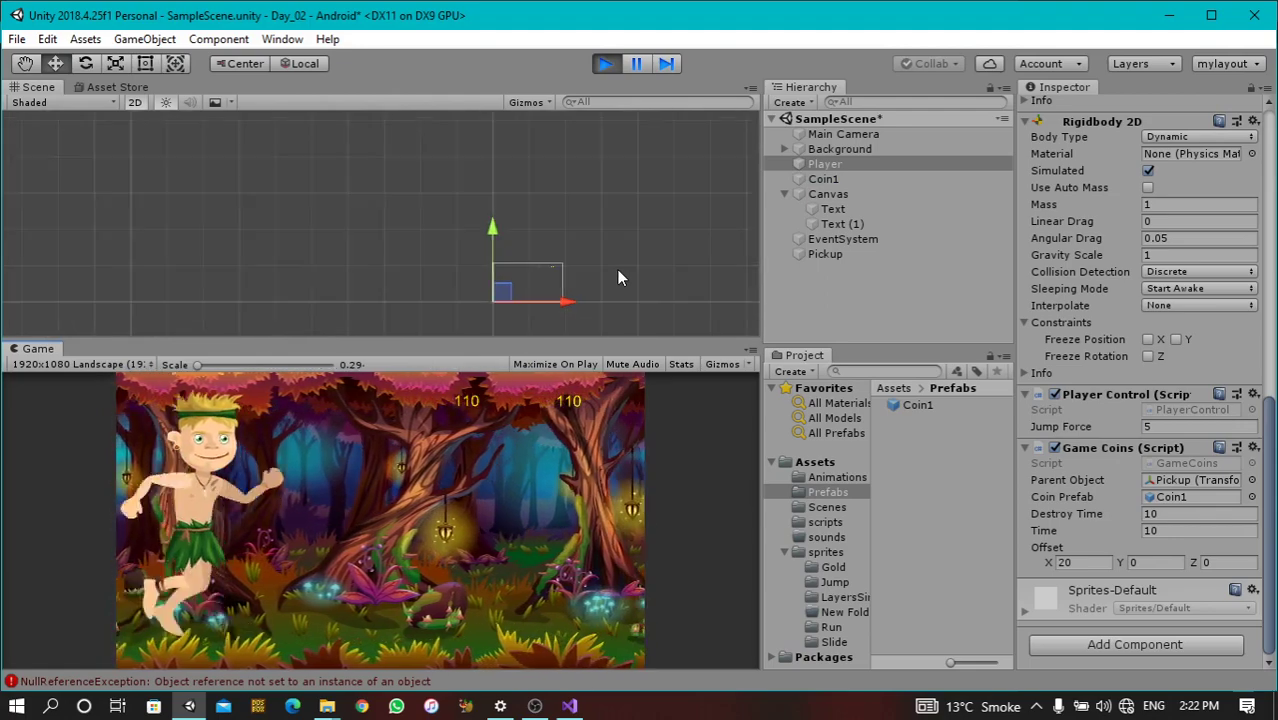
mouse_move(617, 269)
mouse_down()
mouse_move(640, 169)
mouse_move(622, 245)
mouse_up()
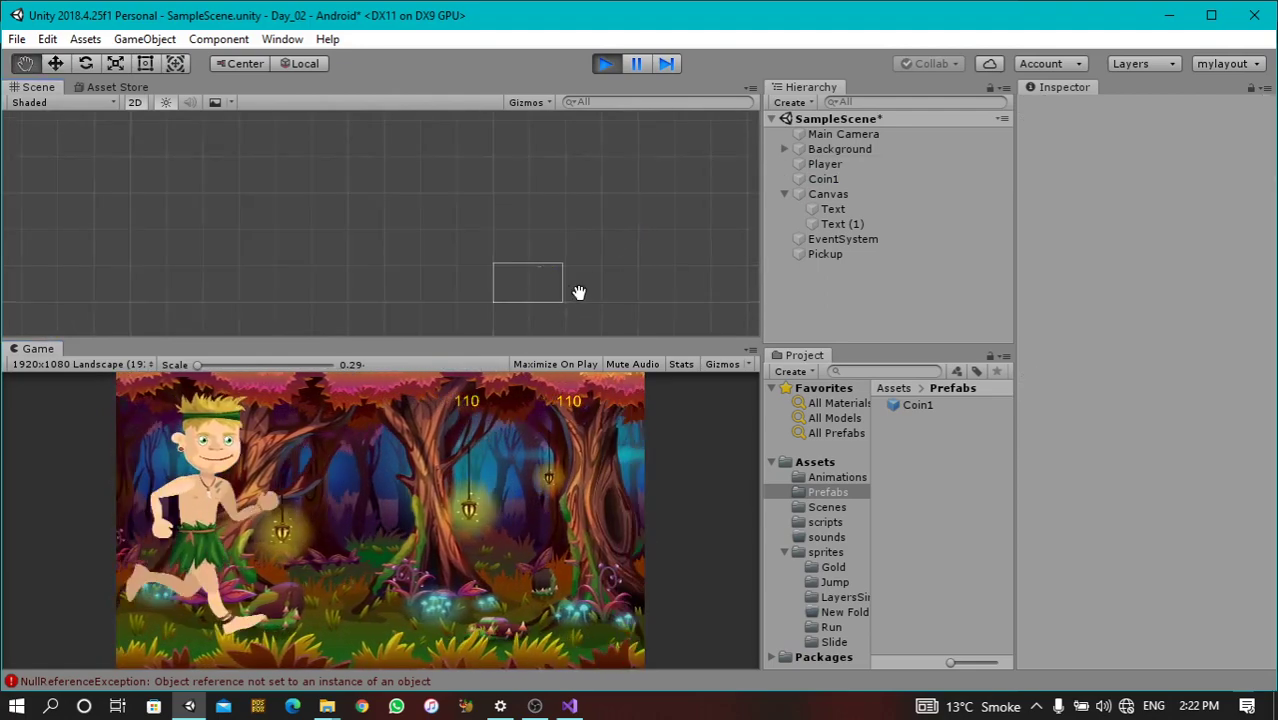
middle_drag(579, 288, 545, 214)
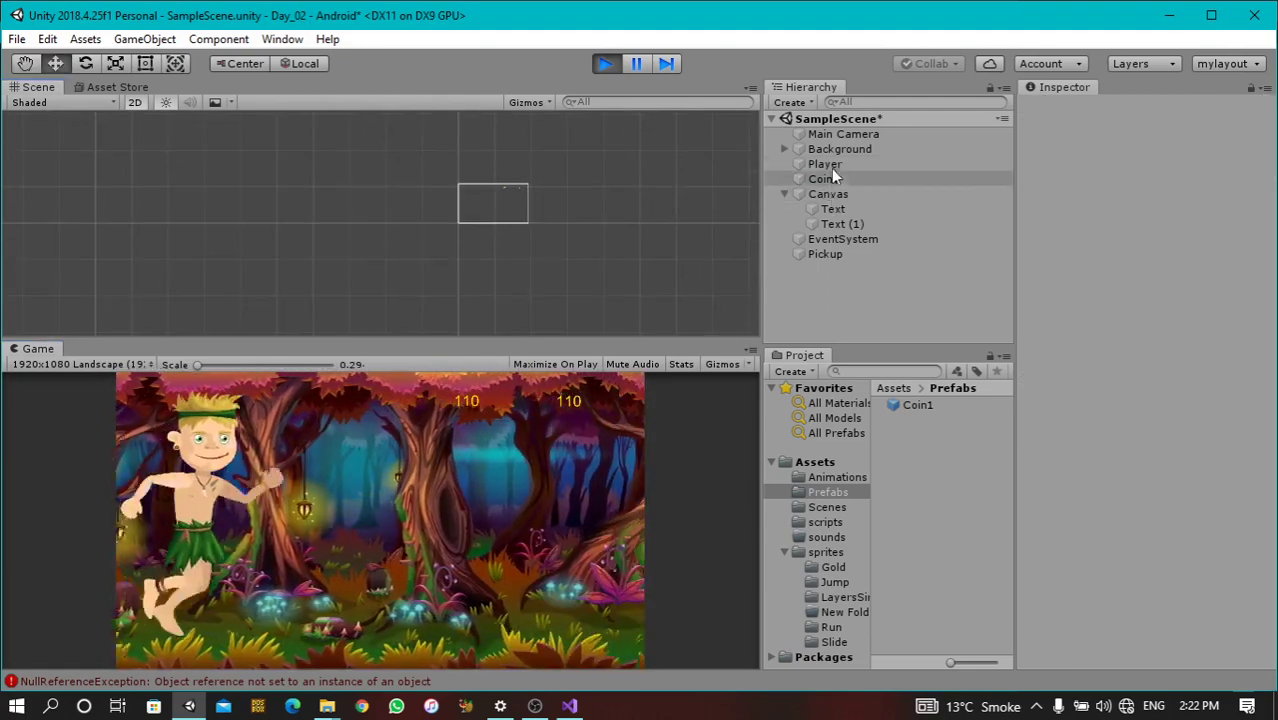
double_click(825, 165)
scroll(500, 258, down, 5)
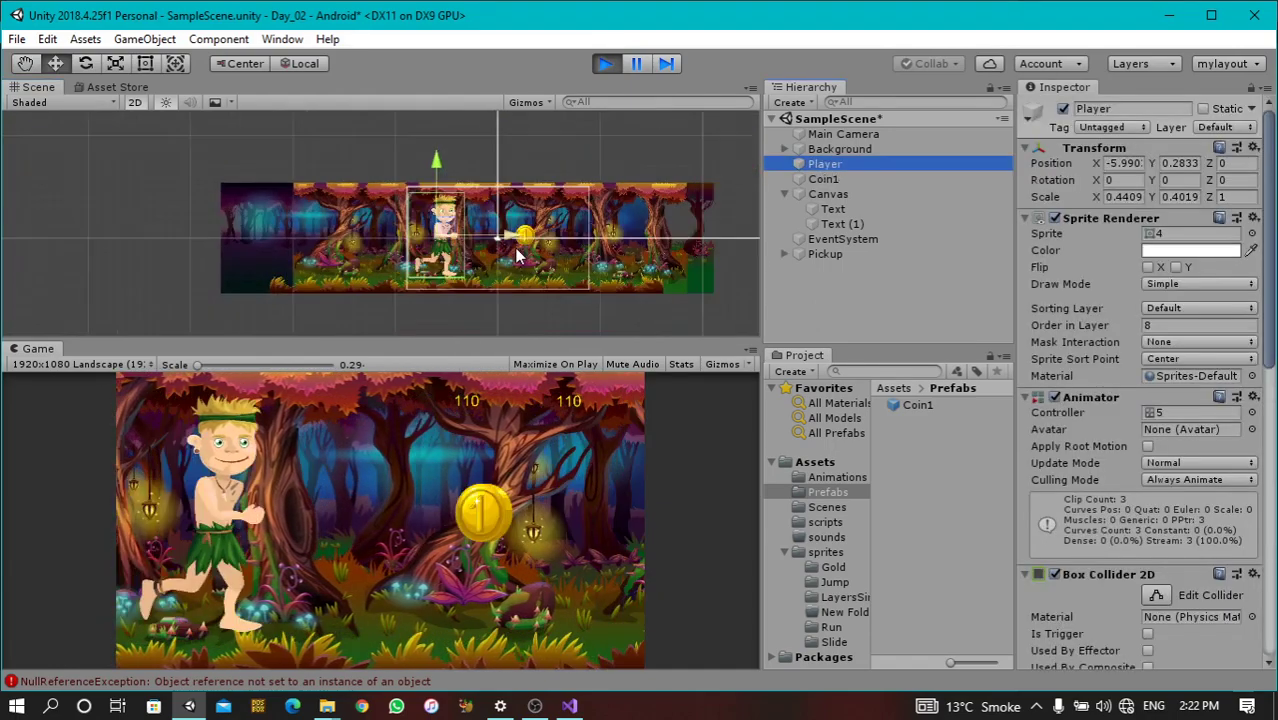
middle_drag(593, 279, 384, 275)
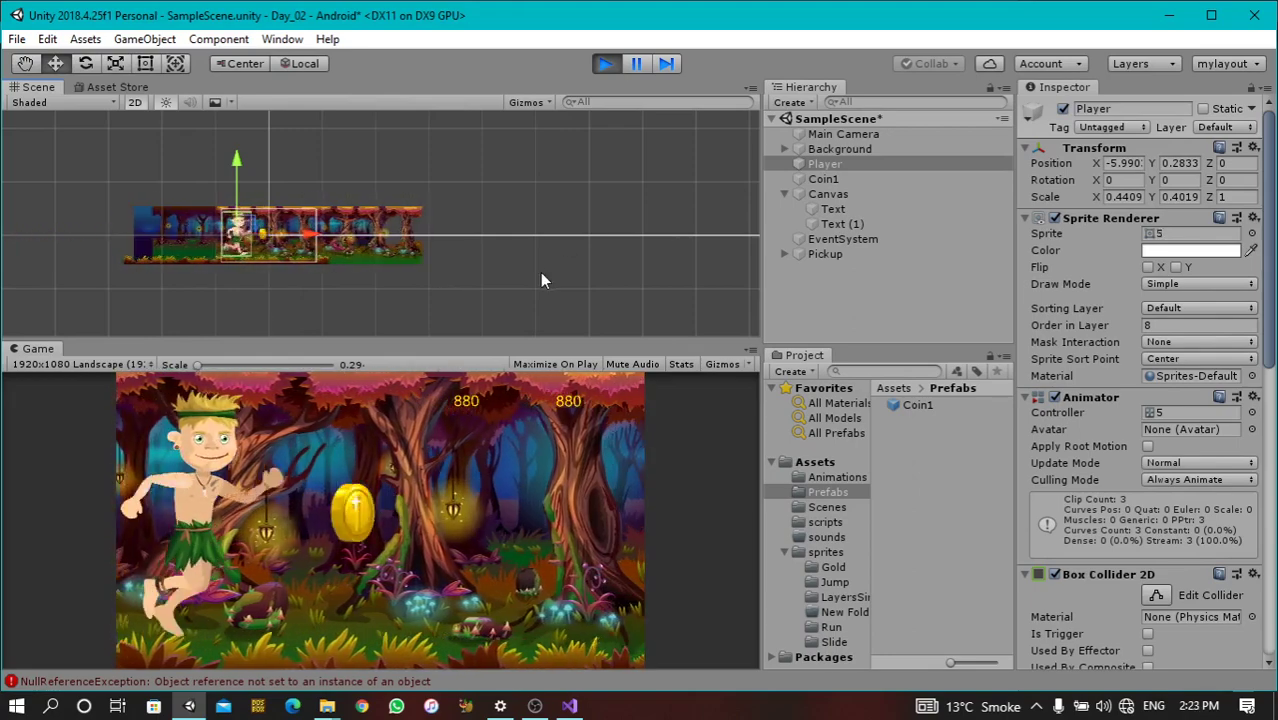
click(606, 64)
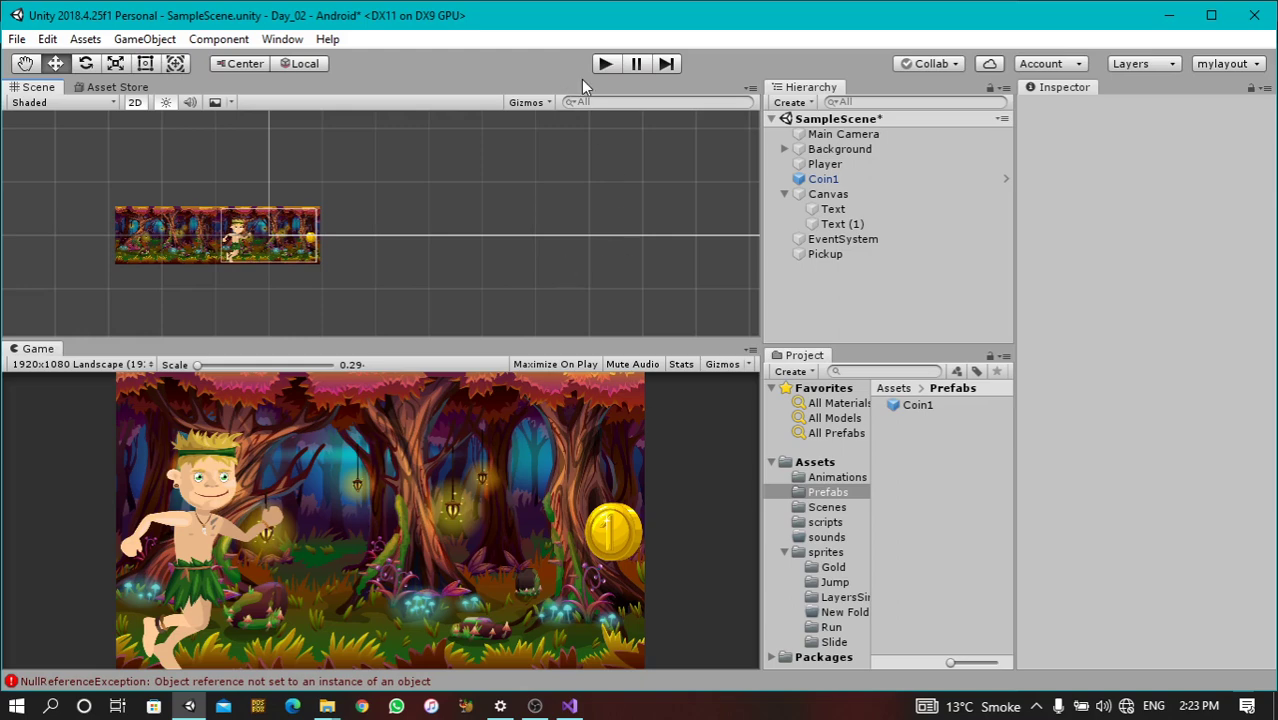
Run the game again, examine the coins moving past the background and the clones under Pickup, and stop it
click(604, 65)
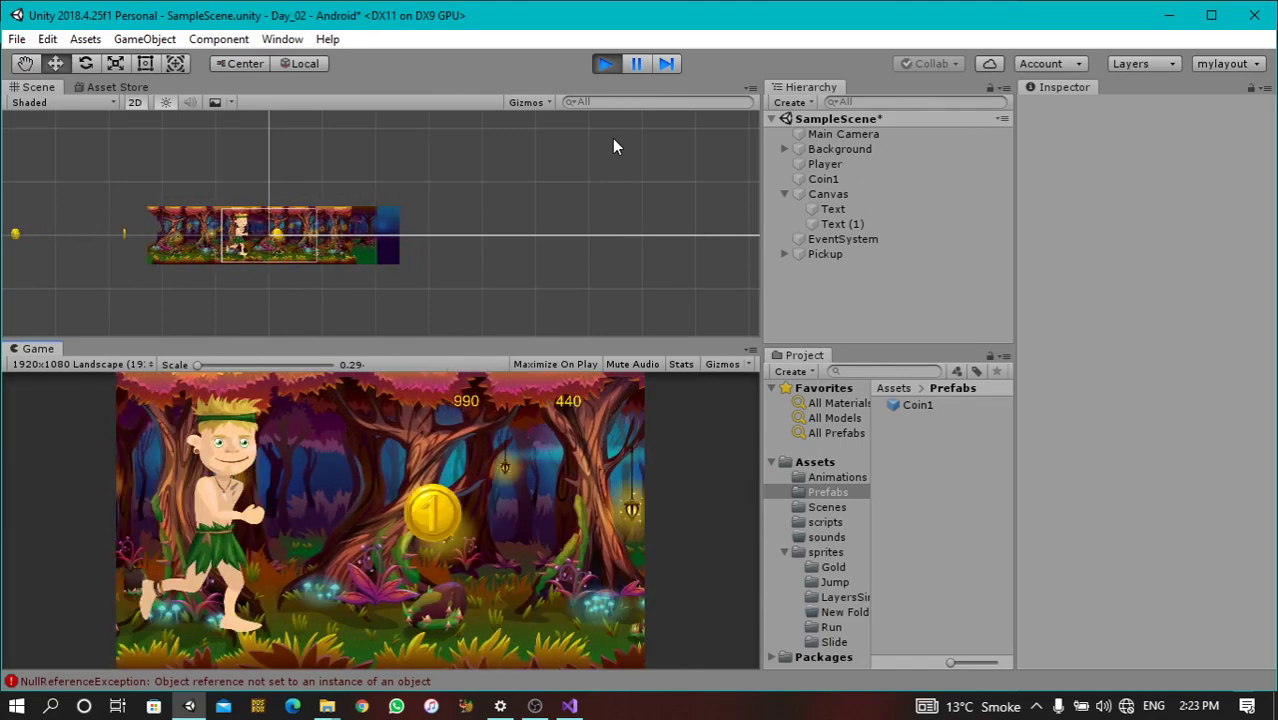
scroll(305, 237, down, 1)
scroll(258, 238, down, 2)
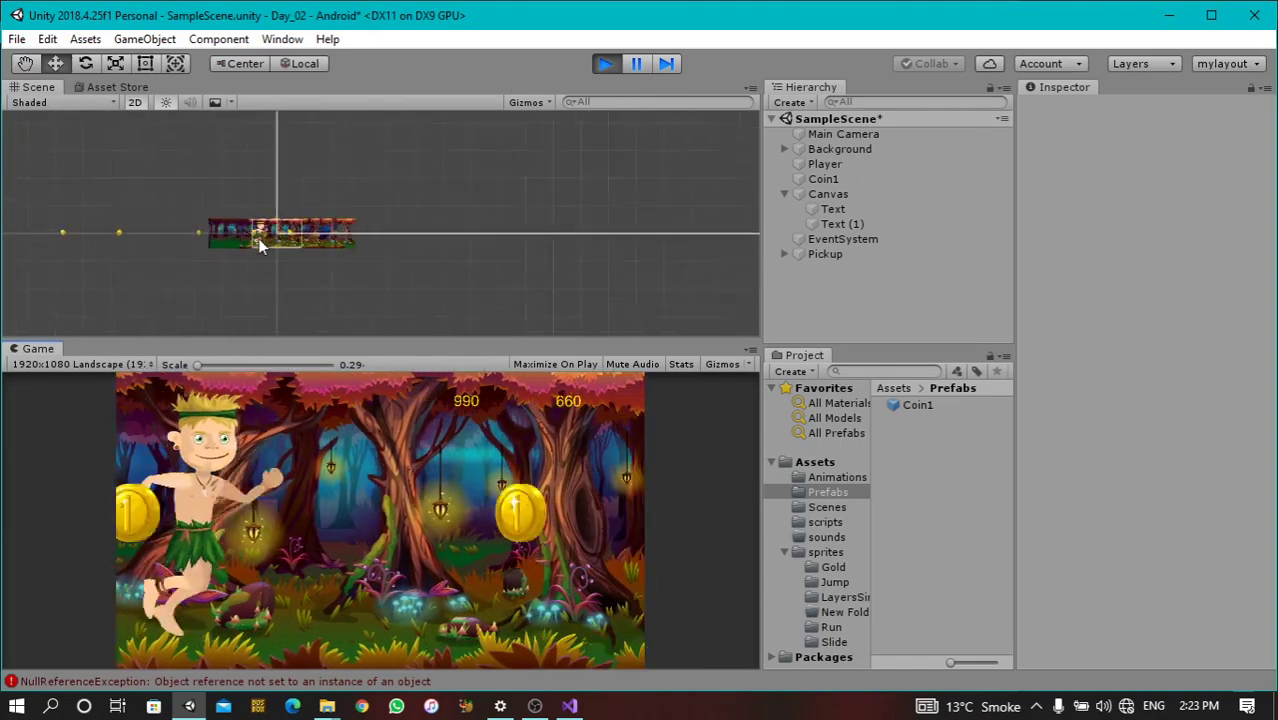
scroll(251, 230, down, 2)
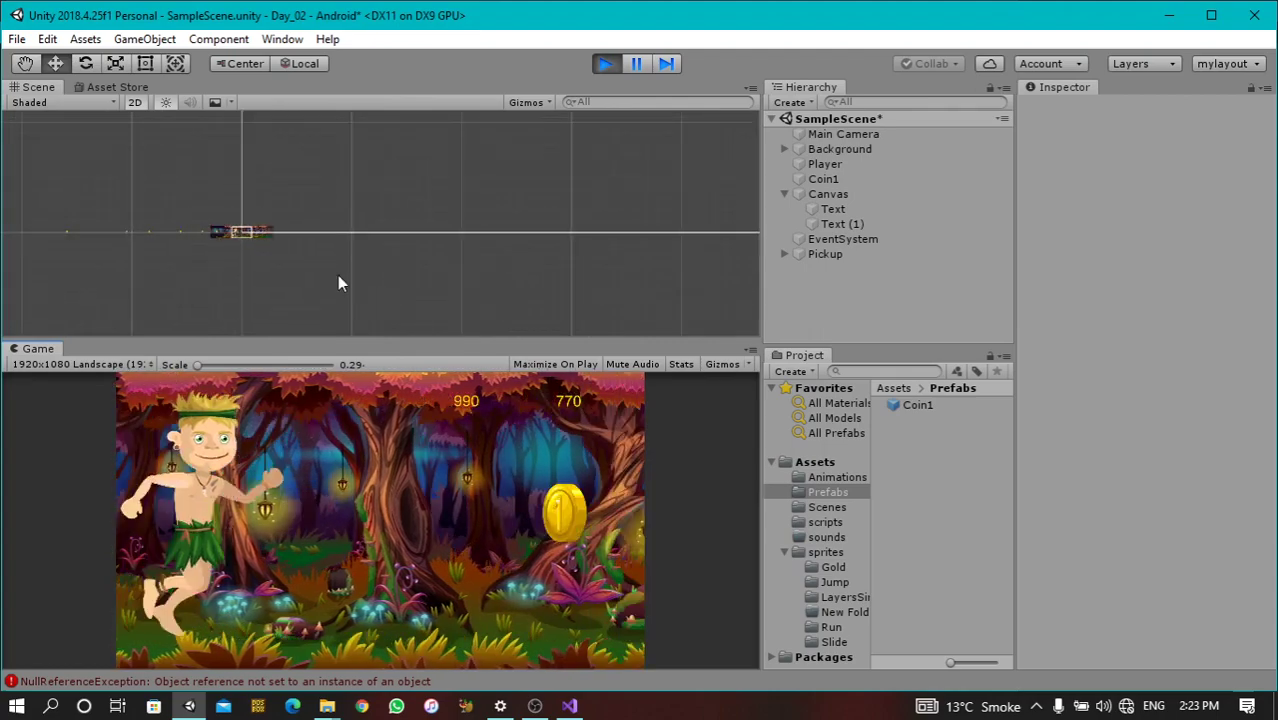
middle_drag(194, 277, 307, 262)
scroll(290, 245, up, 4)
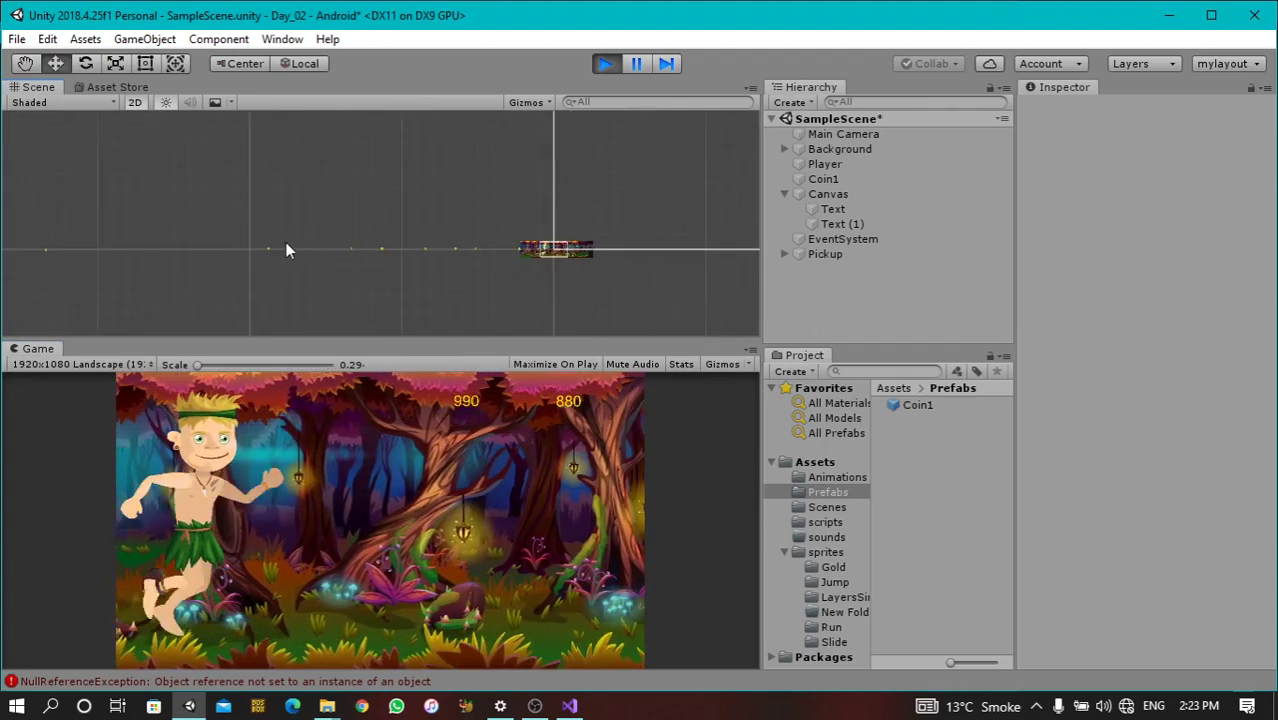
mouse_move(125, 258)
mouse_down()
mouse_move(453, 279)
mouse_move(229, 277)
mouse_move(123, 237)
mouse_up()
key(q)
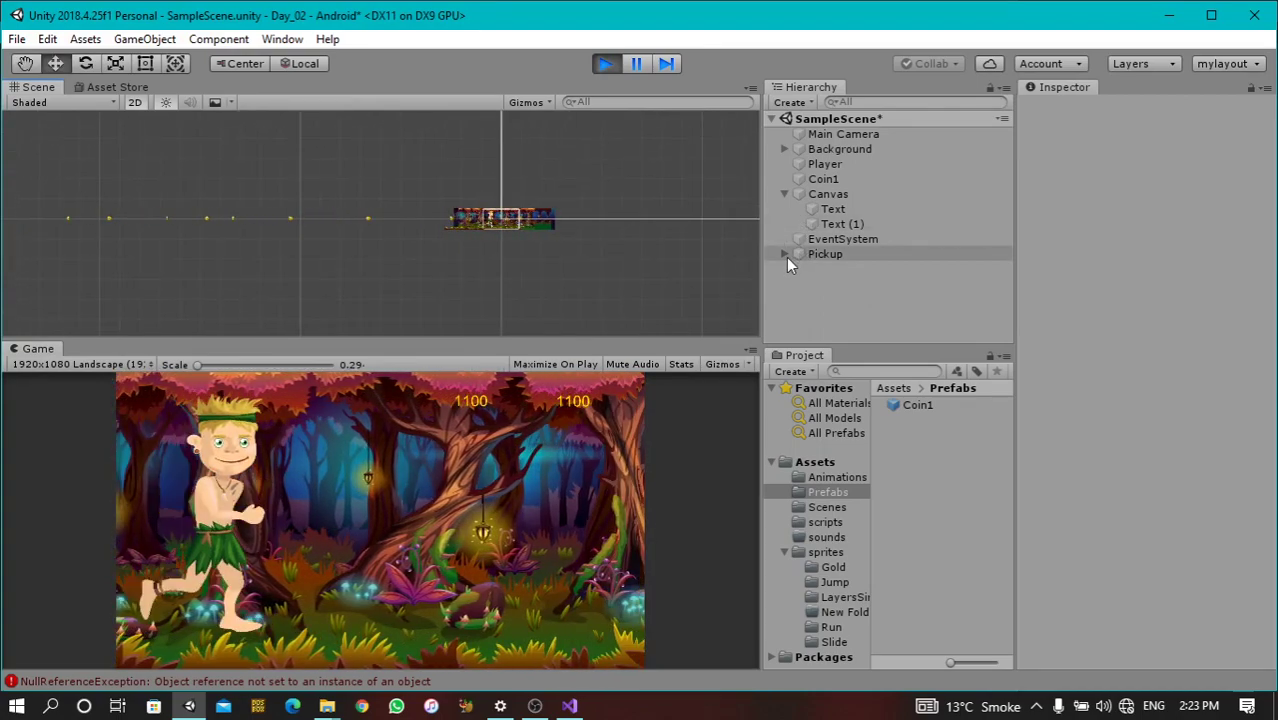
click(785, 254)
scroll(840, 290, down, 2)
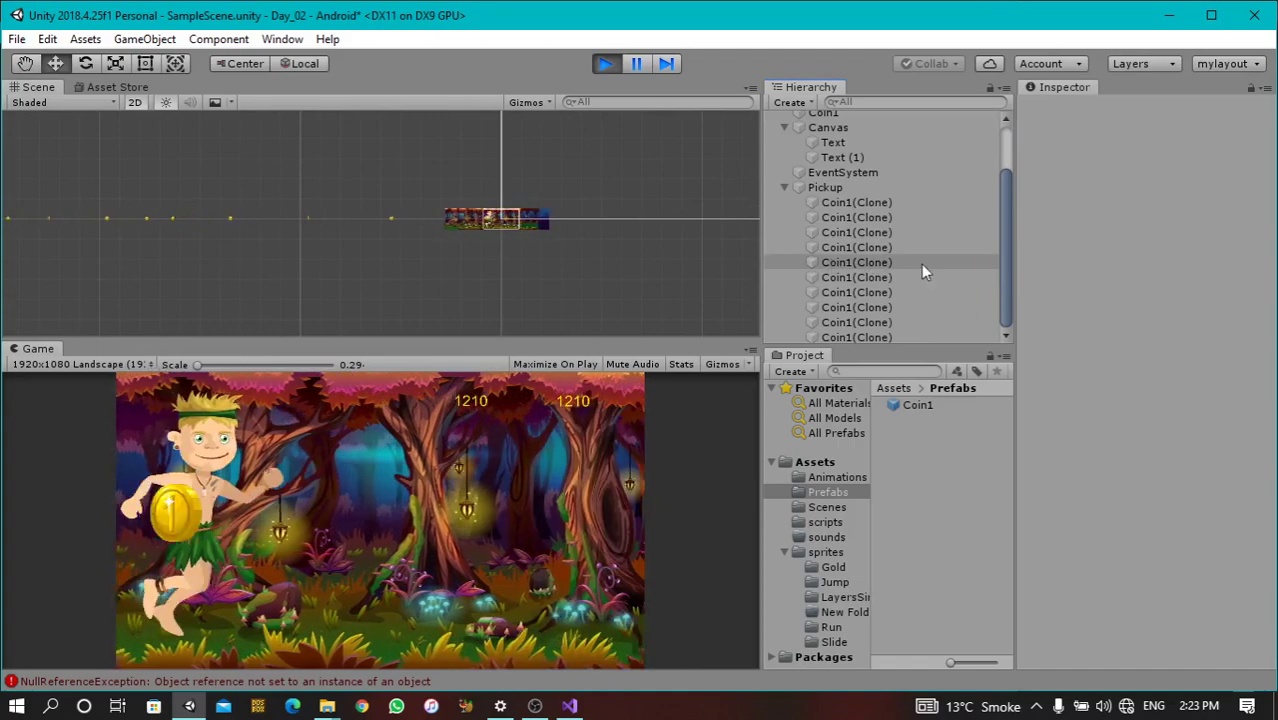
scroll(925, 268, down, 1)
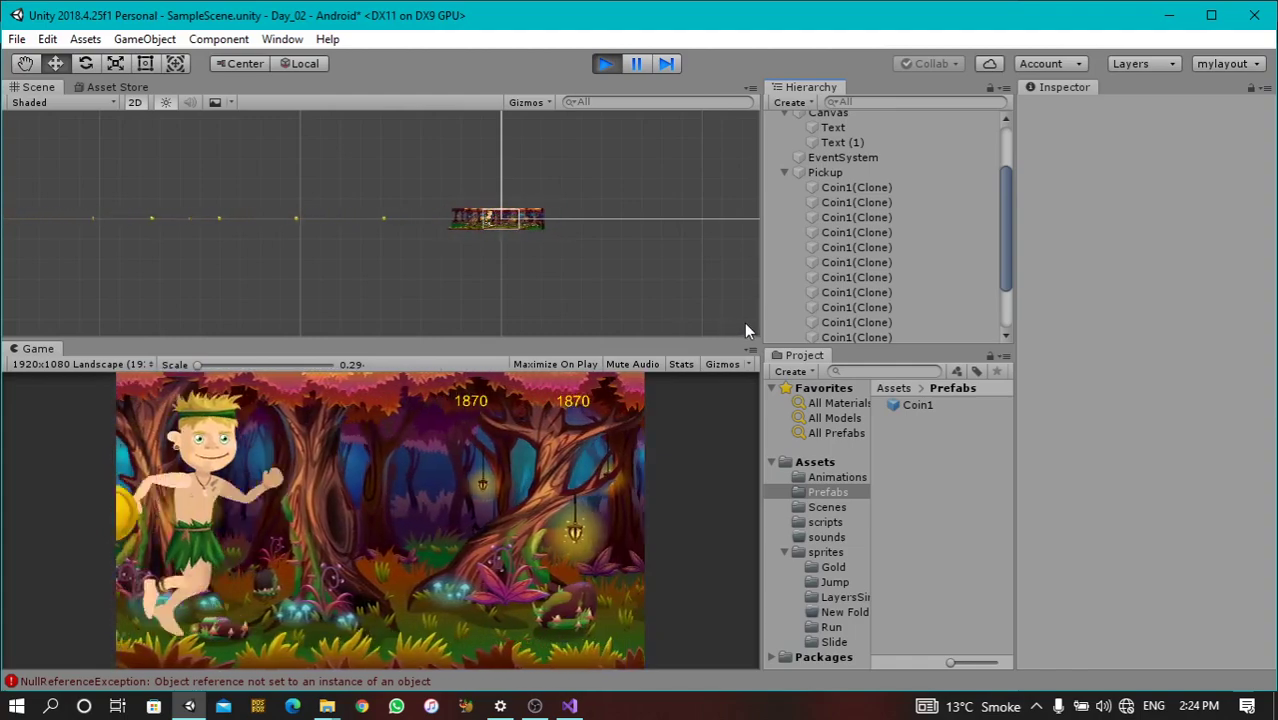
key(ctrl+p)
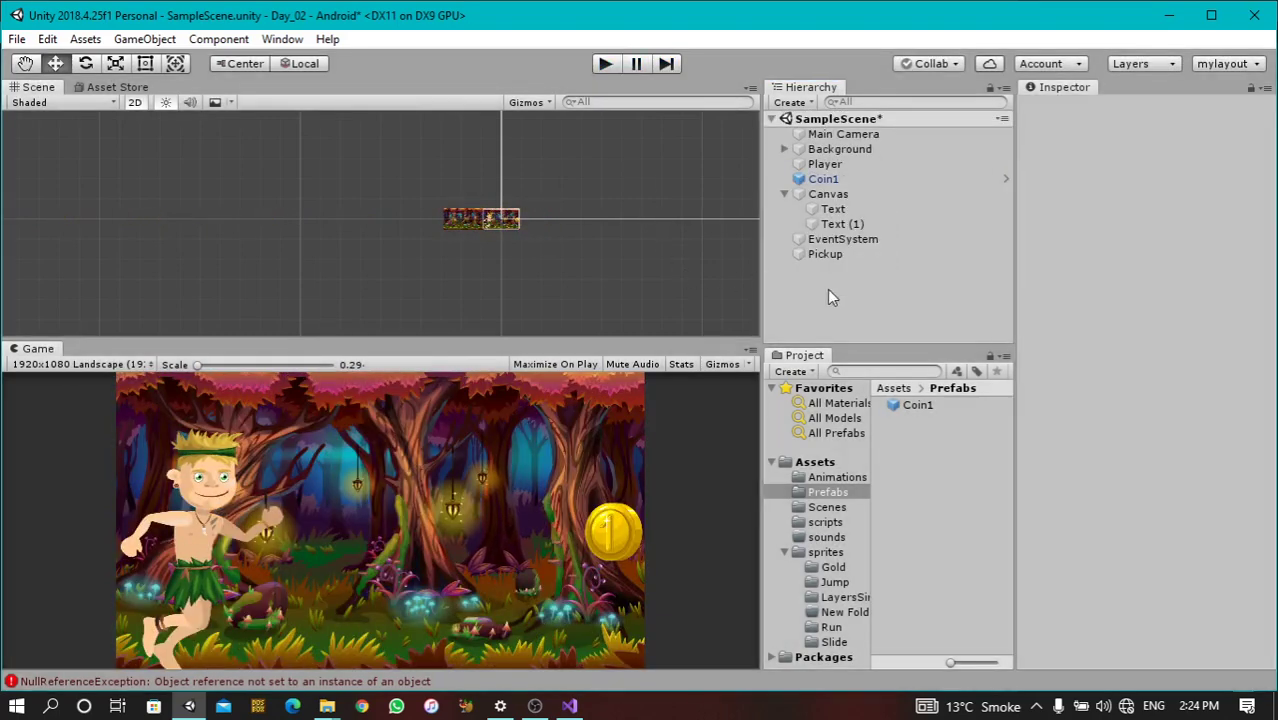
Set Move Direction X to -8 in the last Pickup Points script on the scene's Coin1 object
click(836, 180)
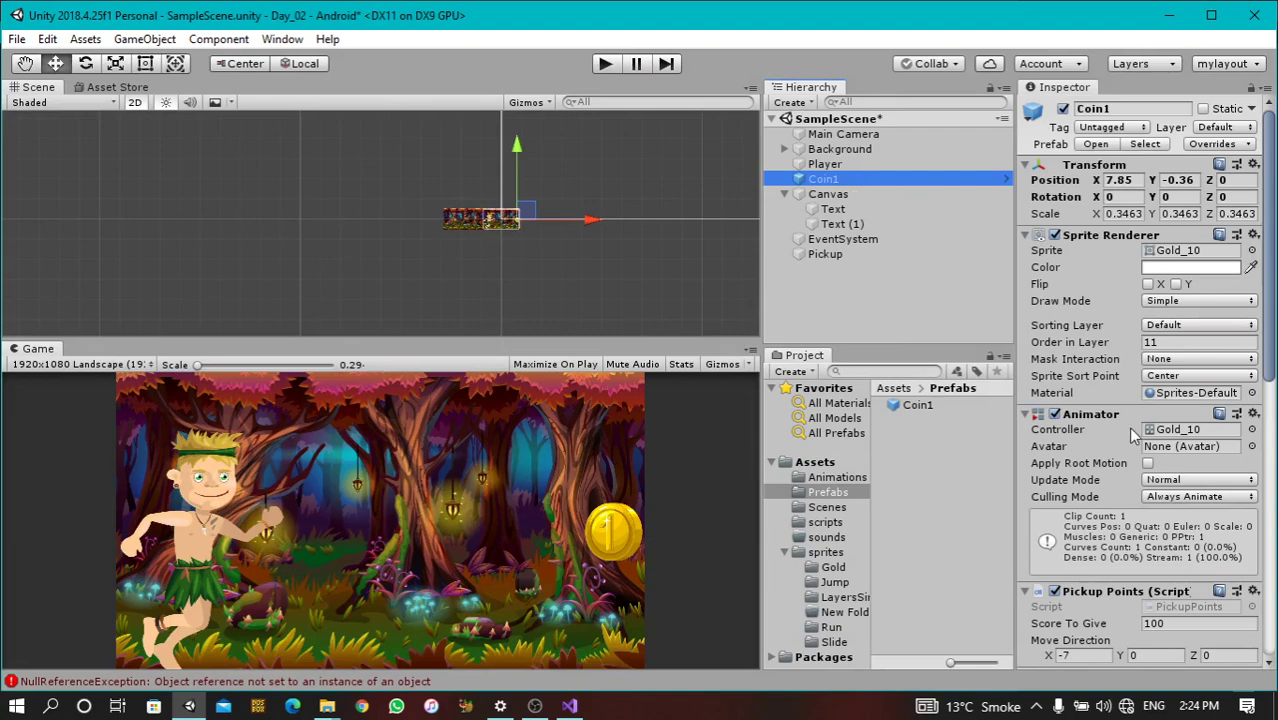
scroll(1160, 420, down, 8)
scroll(1150, 390, down, 5)
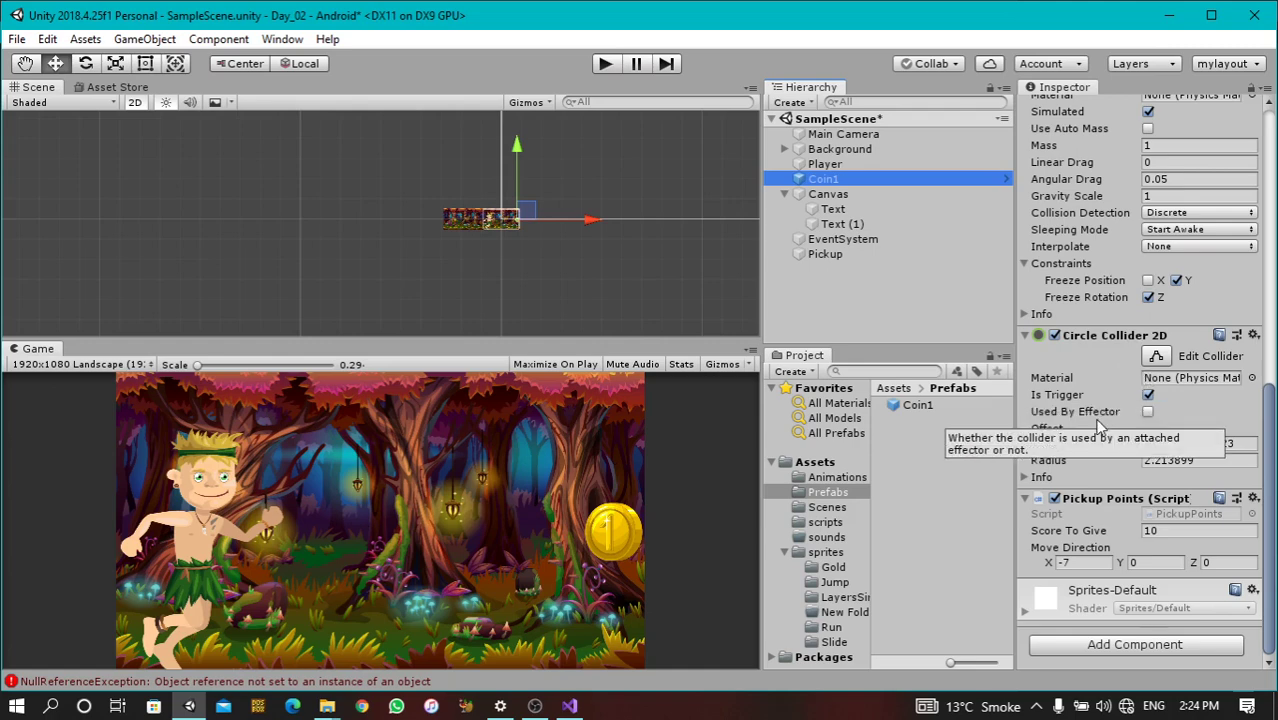
scroll(1095, 425, up, 3)
scroll(1095, 428, down, 3)
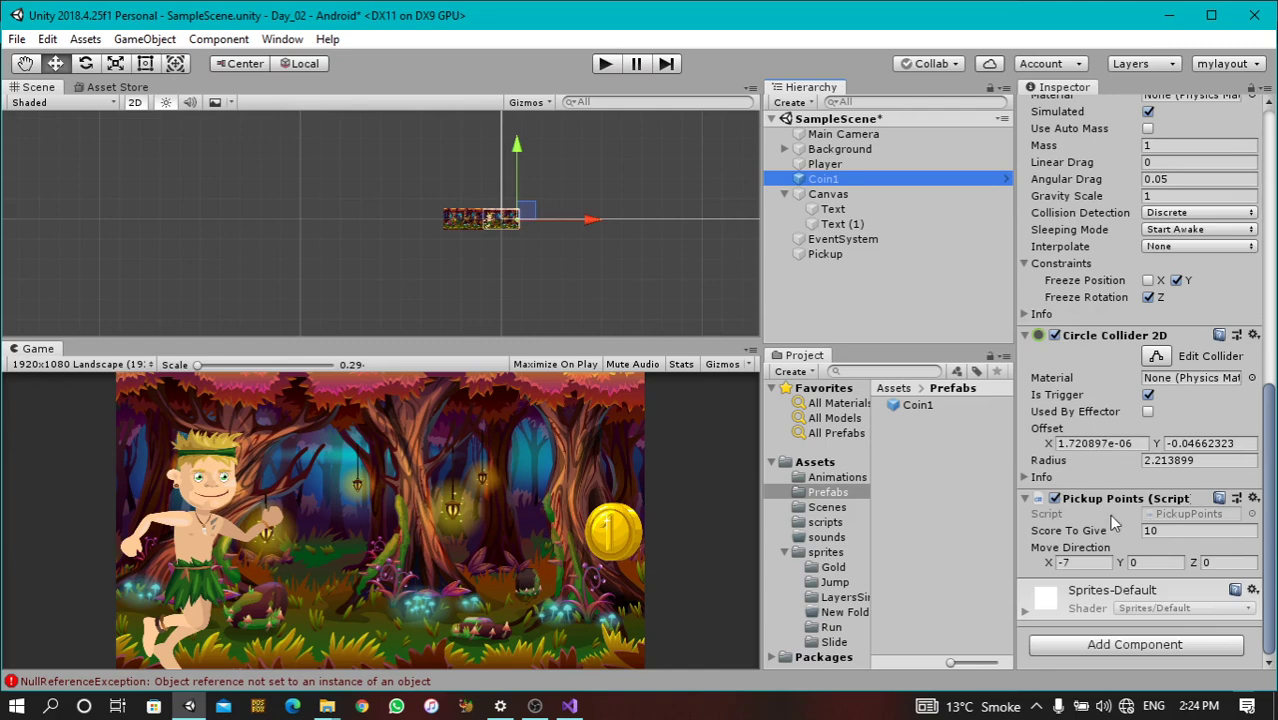
text(0)
click(1172, 531)
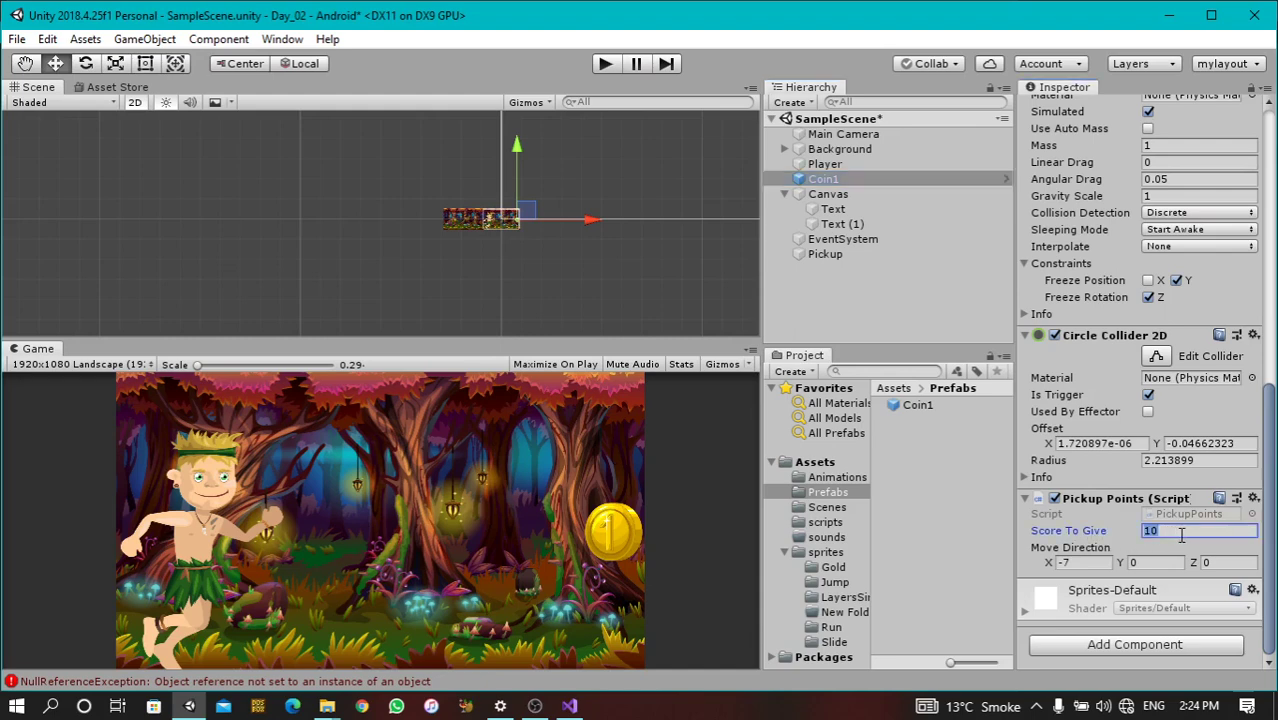
click(1086, 563)
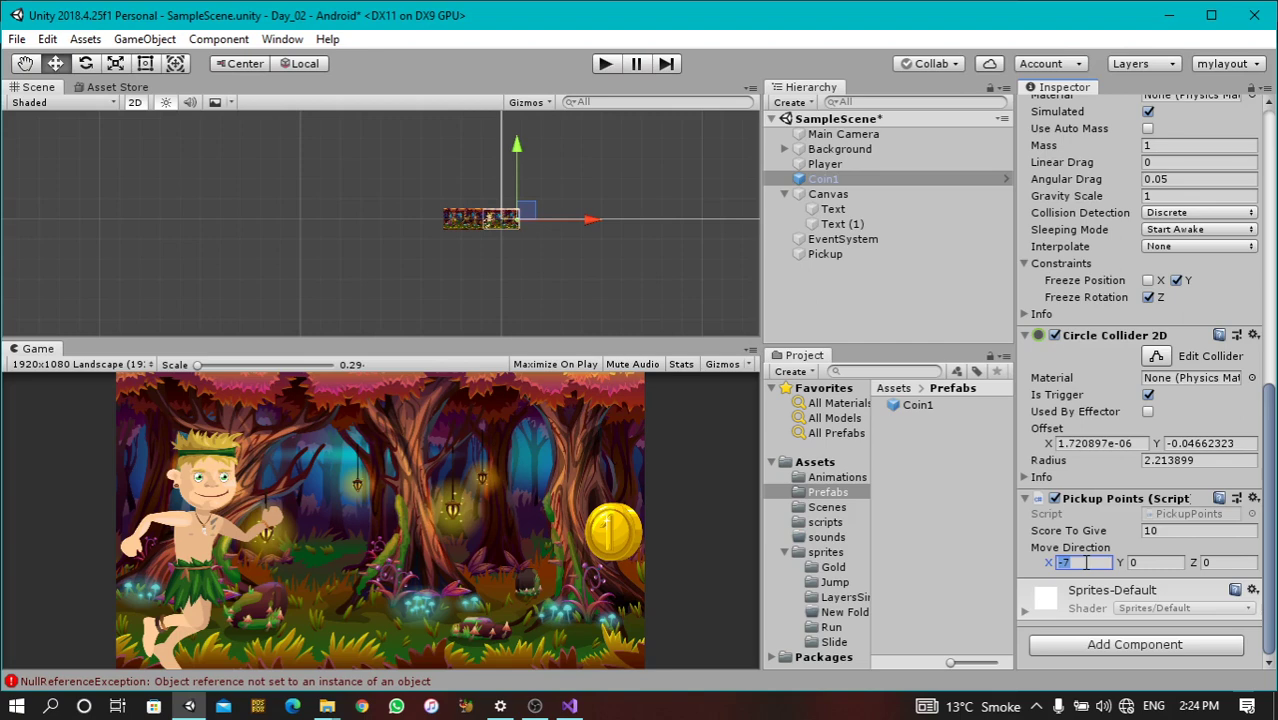
click(1086, 563)
key(BackSpace)
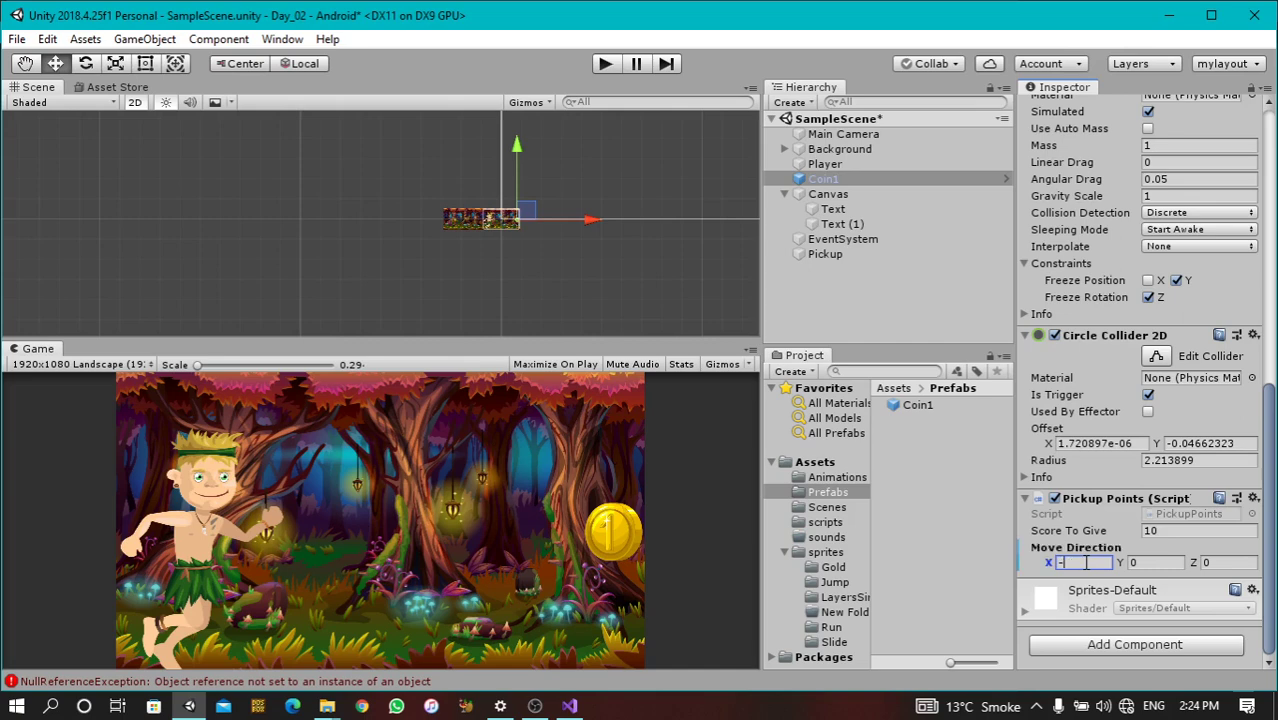
text(8)
click(820, 293)
Frame Coin1 in the scene view and try to save it in the Prefabs folder again
click(858, 180)
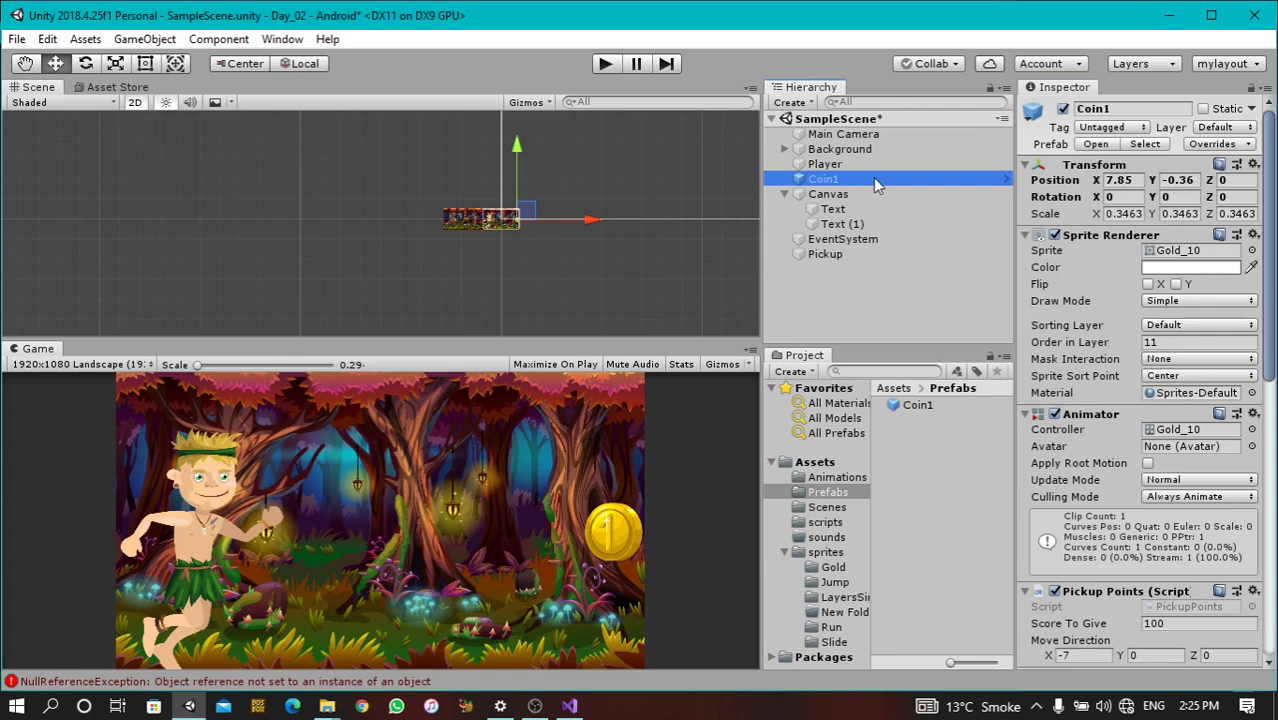
click(869, 314)
click(824, 182)
double_click(800, 184)
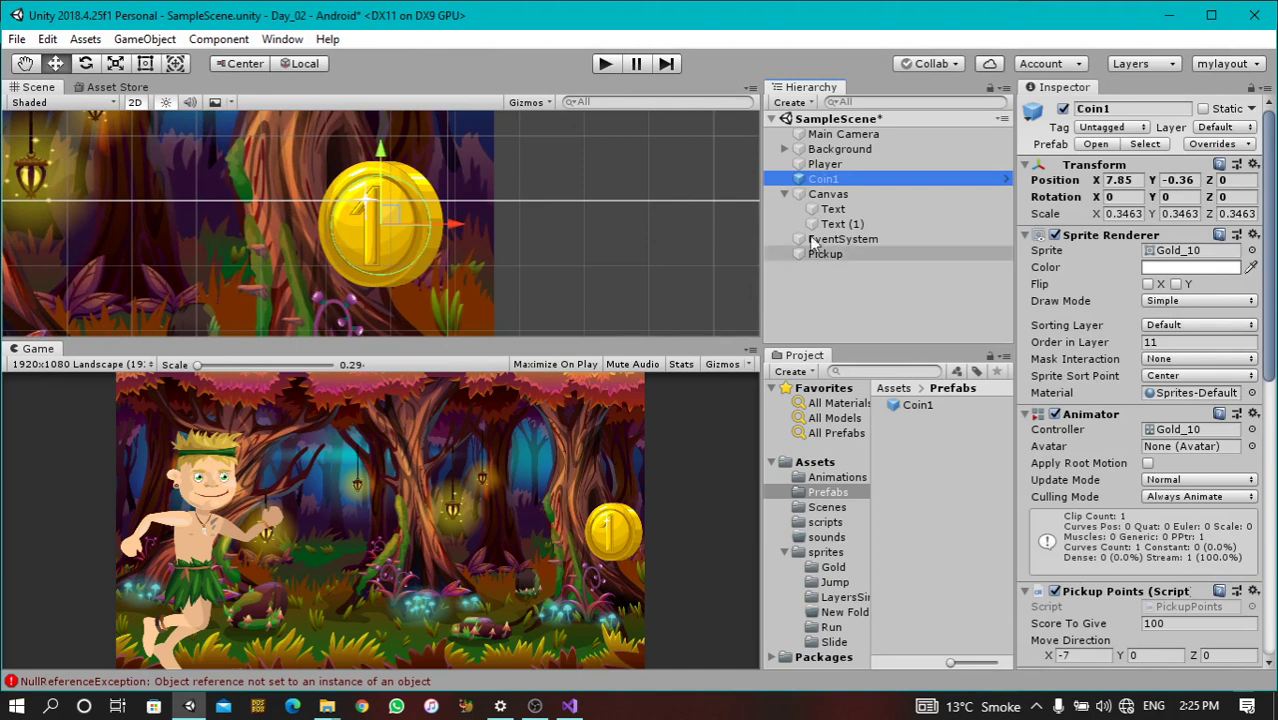
drag(829, 185, 926, 433)
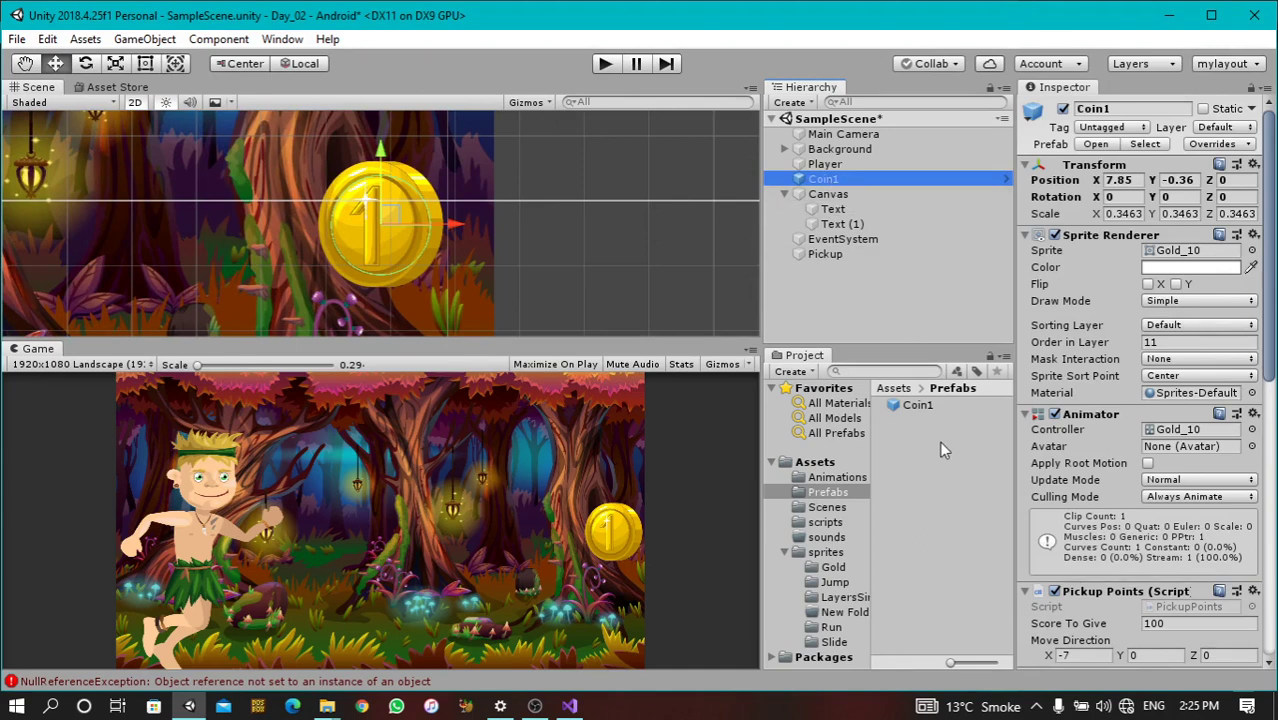
Delete the Coin1 object from the scene hierarchy and save SampleScene
click(896, 272)
click(829, 181)
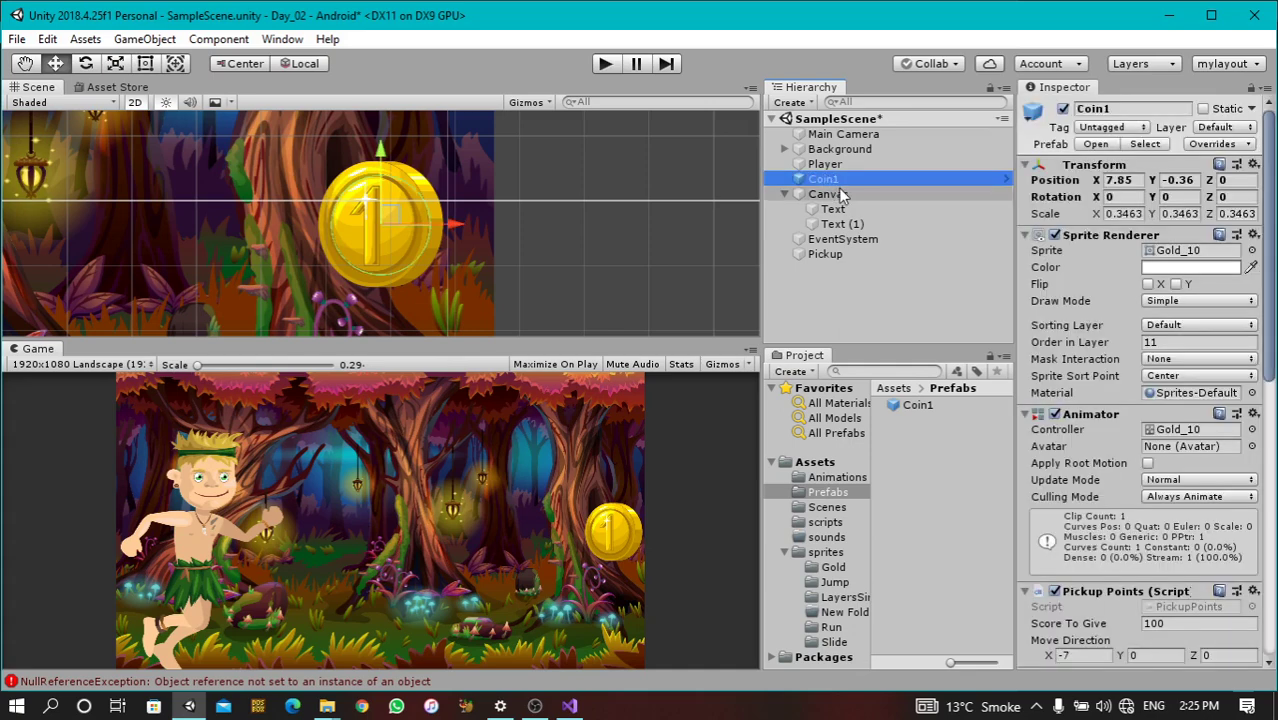
key(Delete)
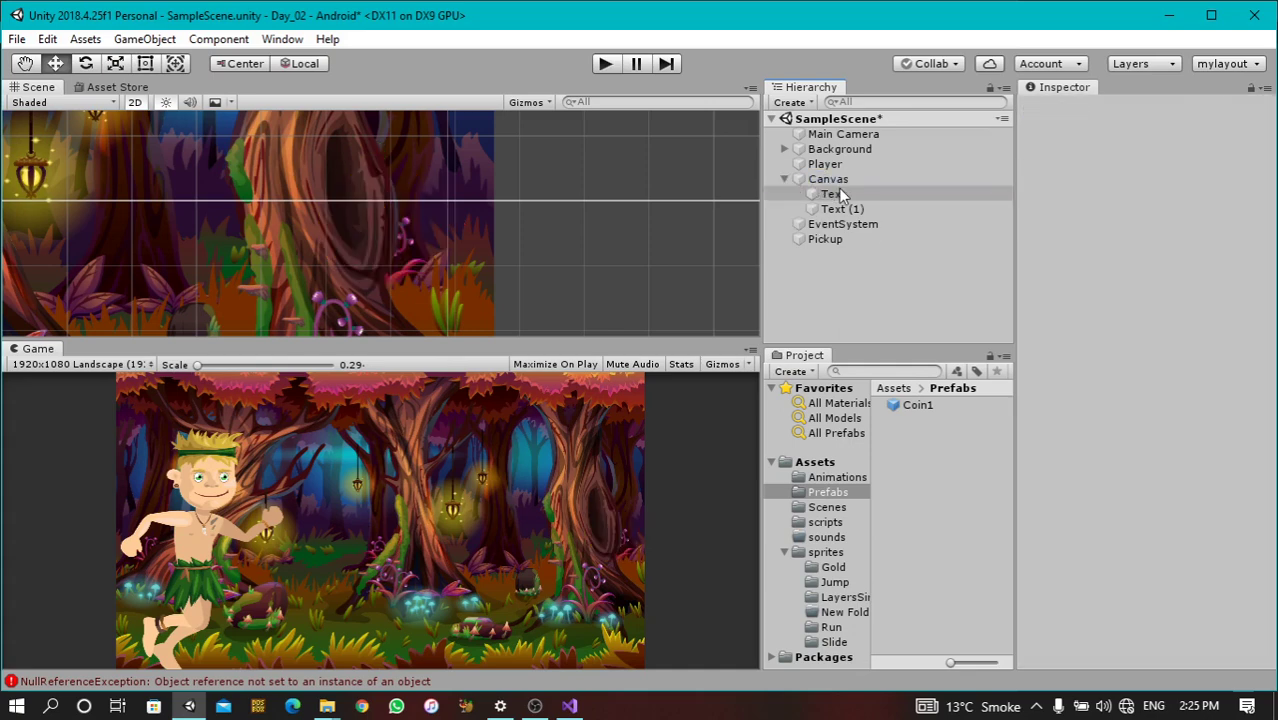
key(ctrl+s)
click(918, 408)
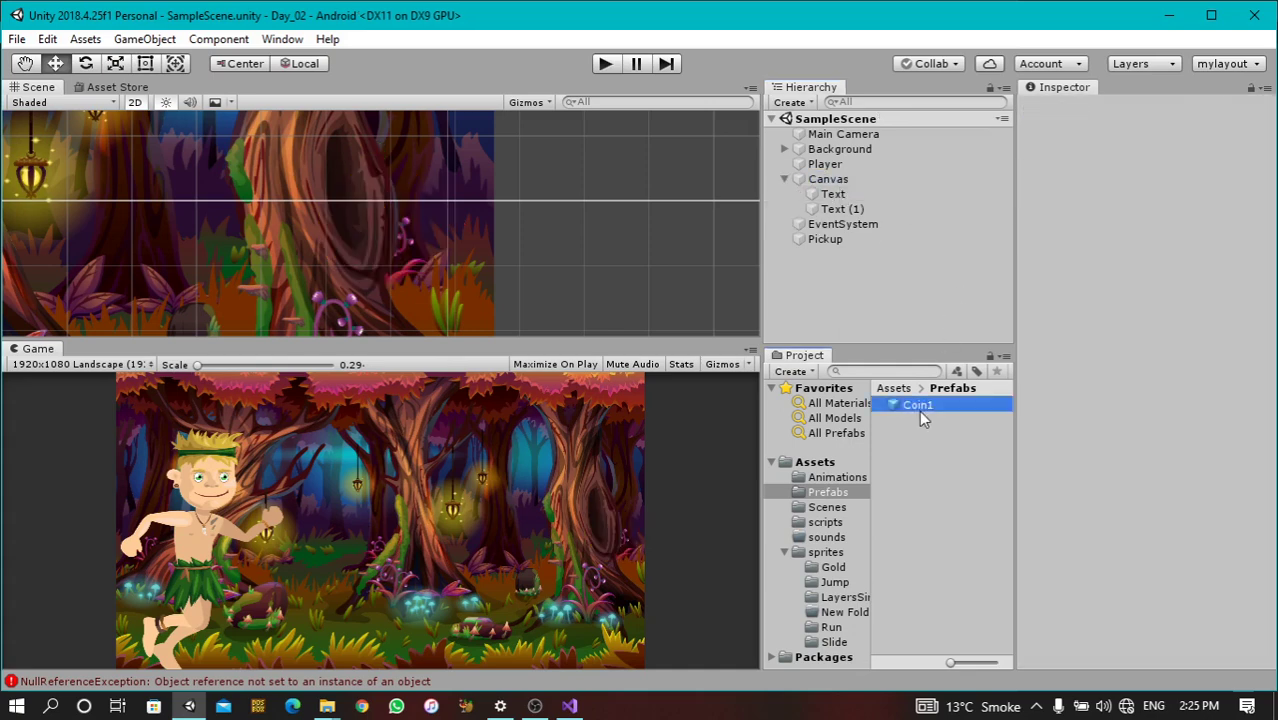
click(840, 298)
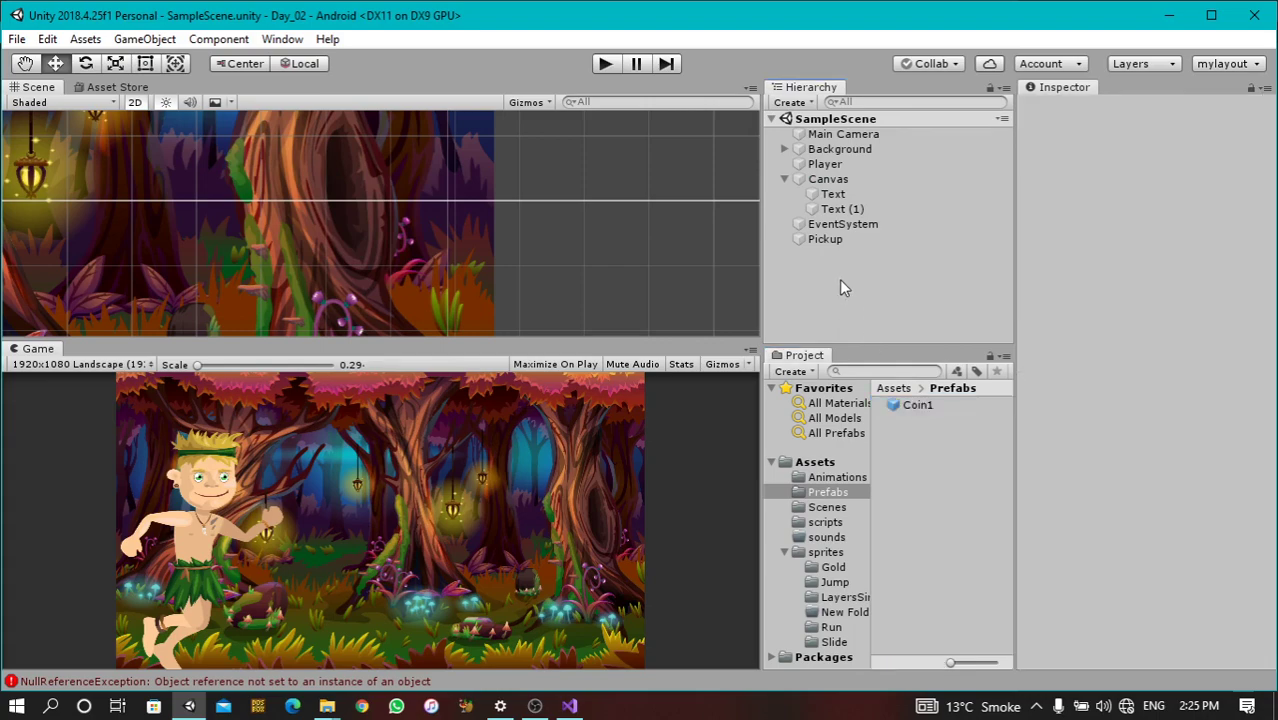
click(538, 706)
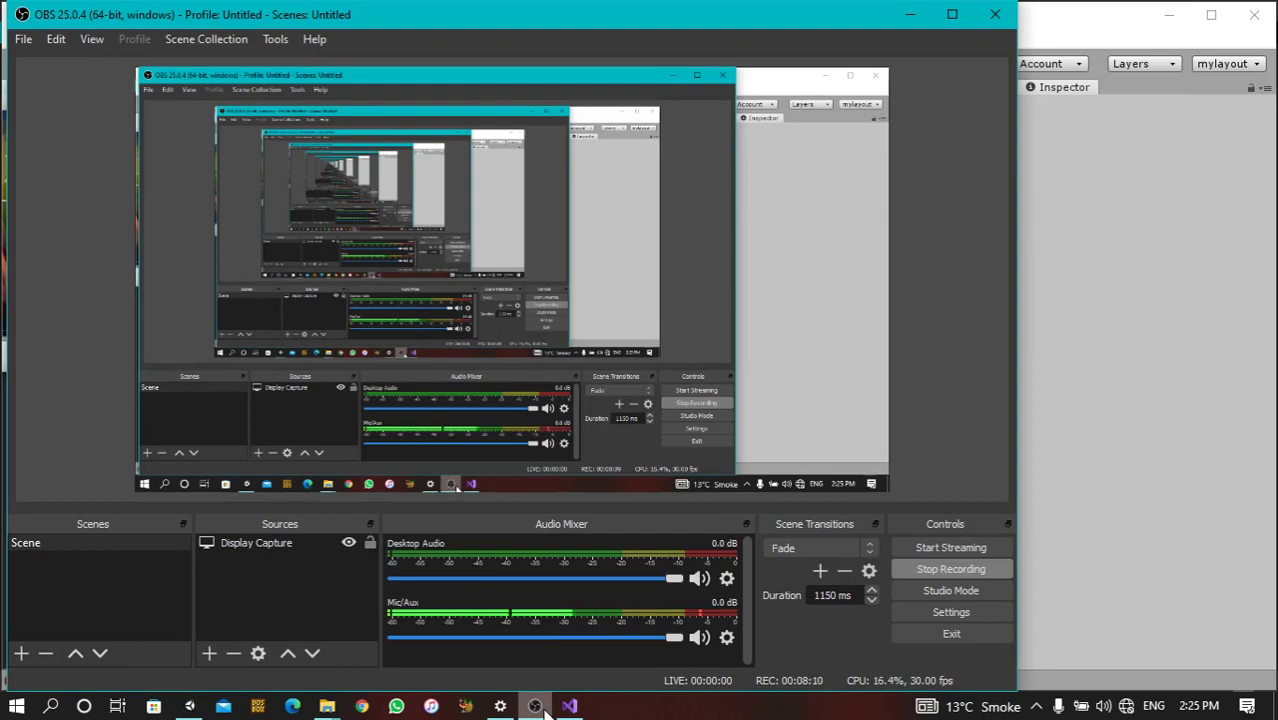
click(538, 706)
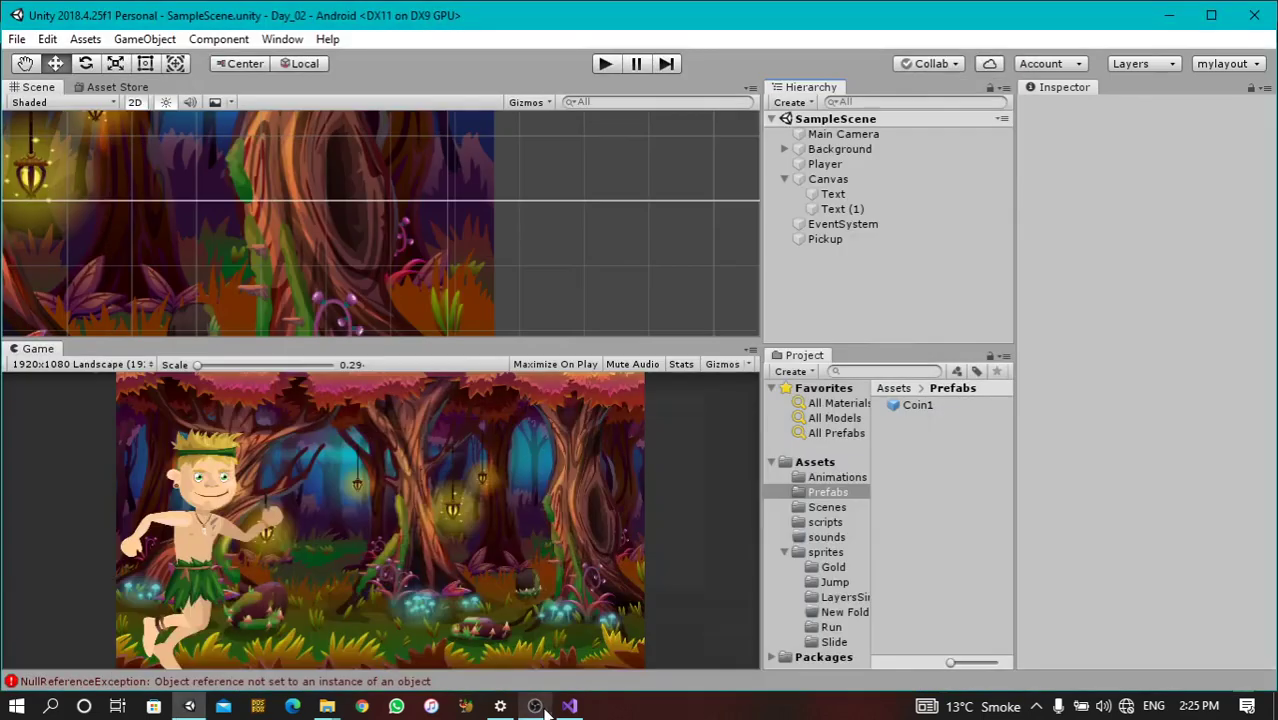
Examine the Text and Text (1) objects under Canvas, comparing their positions in the scene view and their text settings
click(829, 180)
click(838, 196)
click(838, 207)
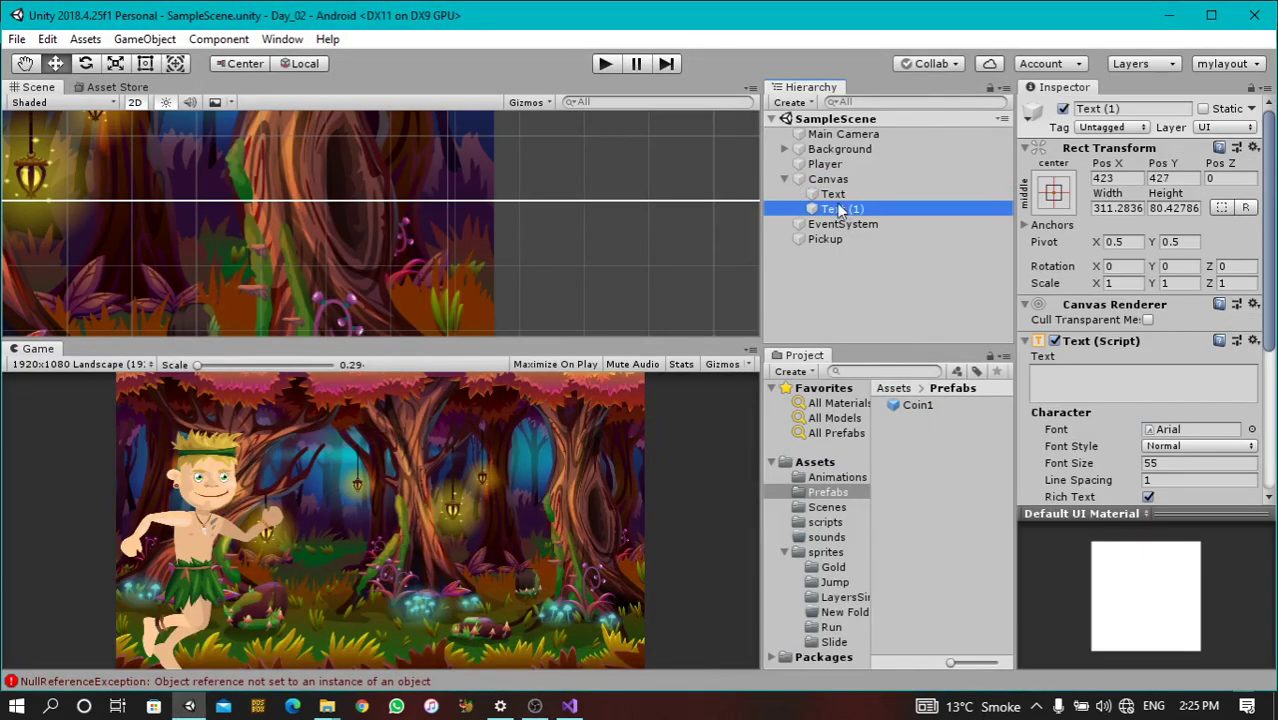
click(838, 197)
click(838, 207)
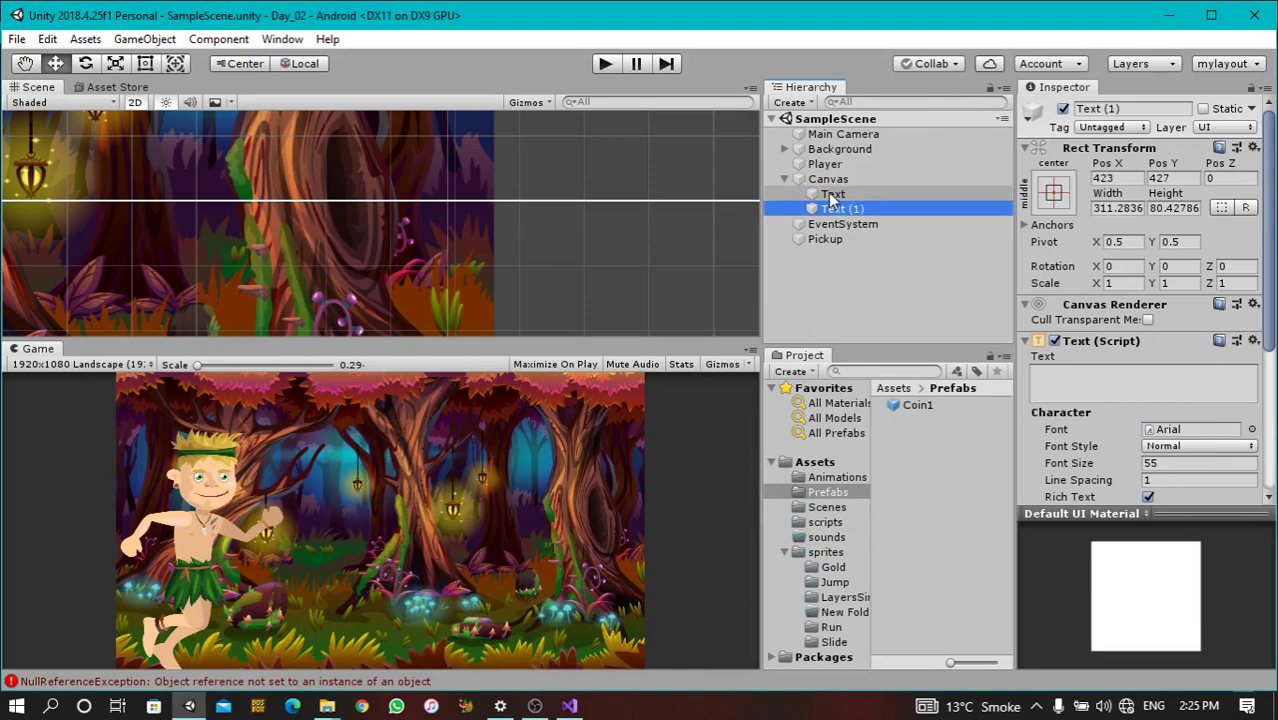
double_click(838, 194)
click(845, 209)
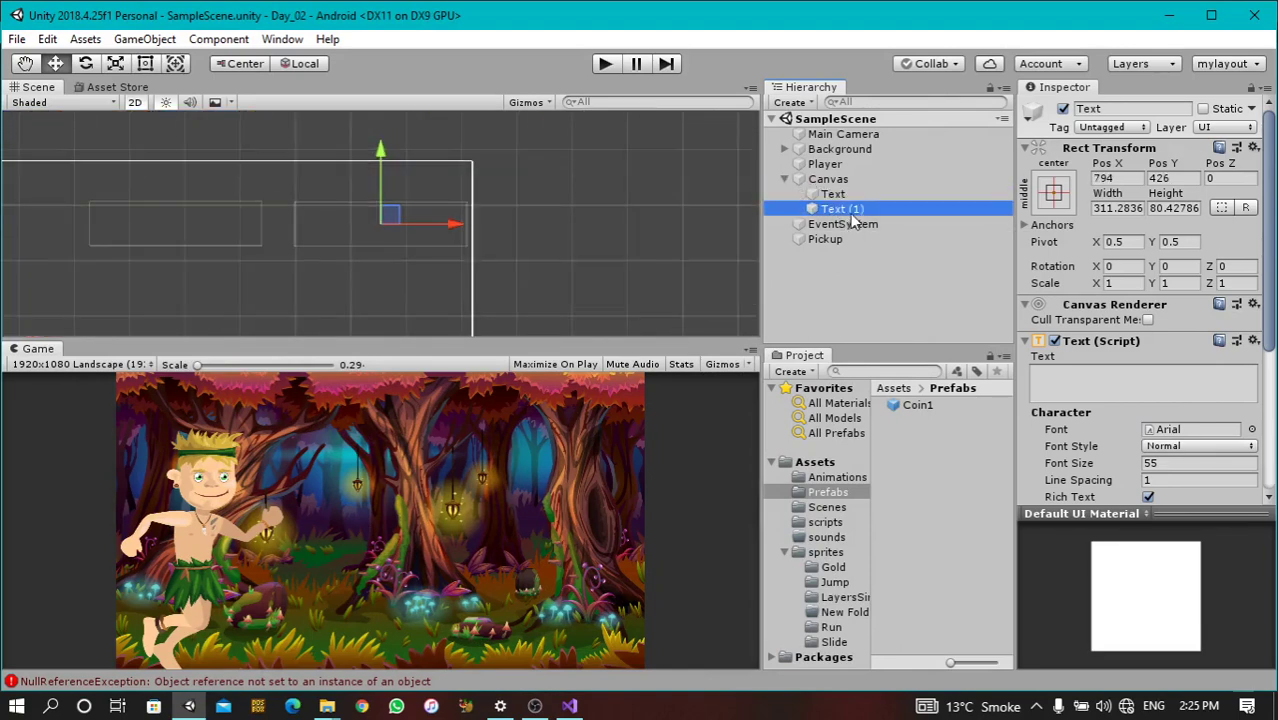
click(845, 195)
click(845, 210)
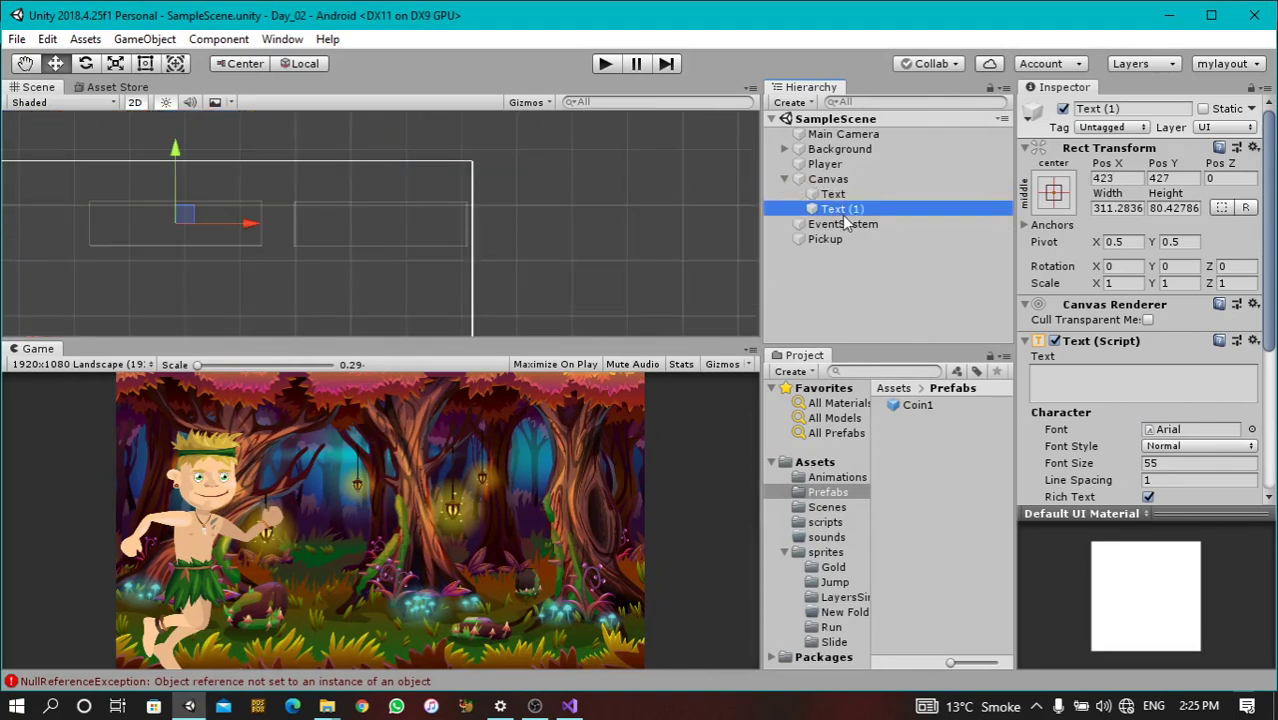
click(845, 194)
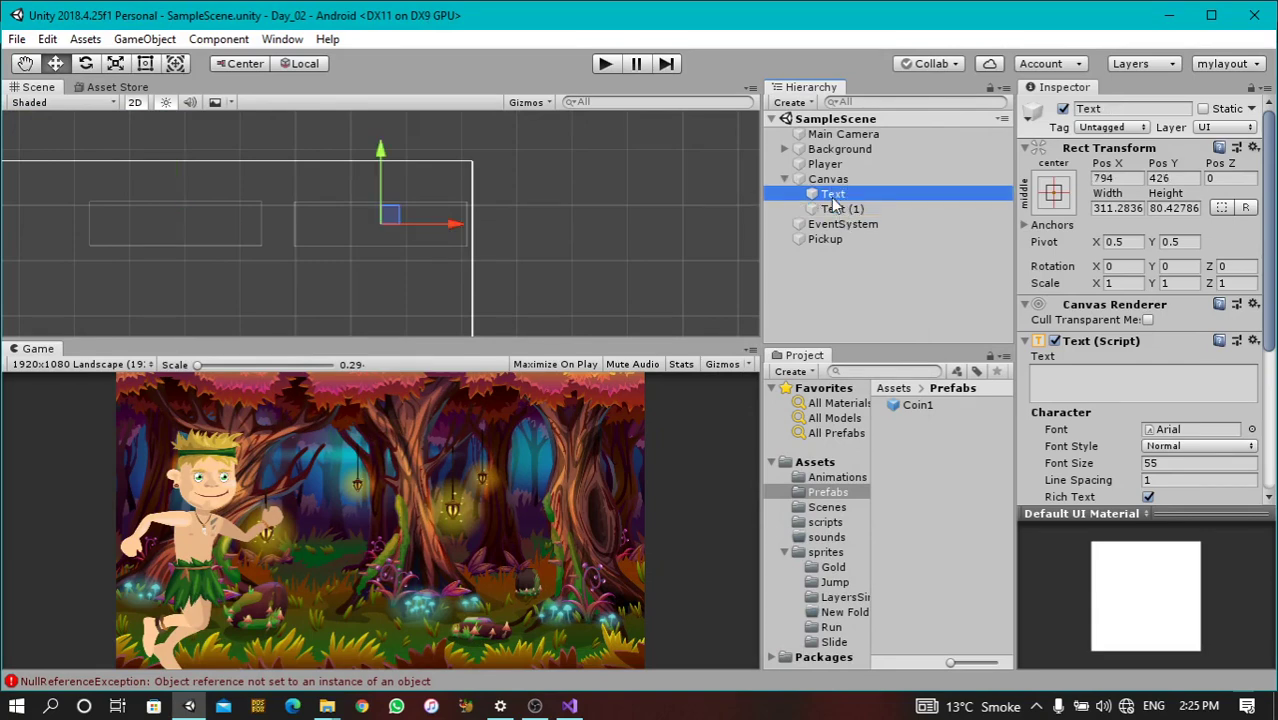
click(845, 209)
right_click(874, 294)
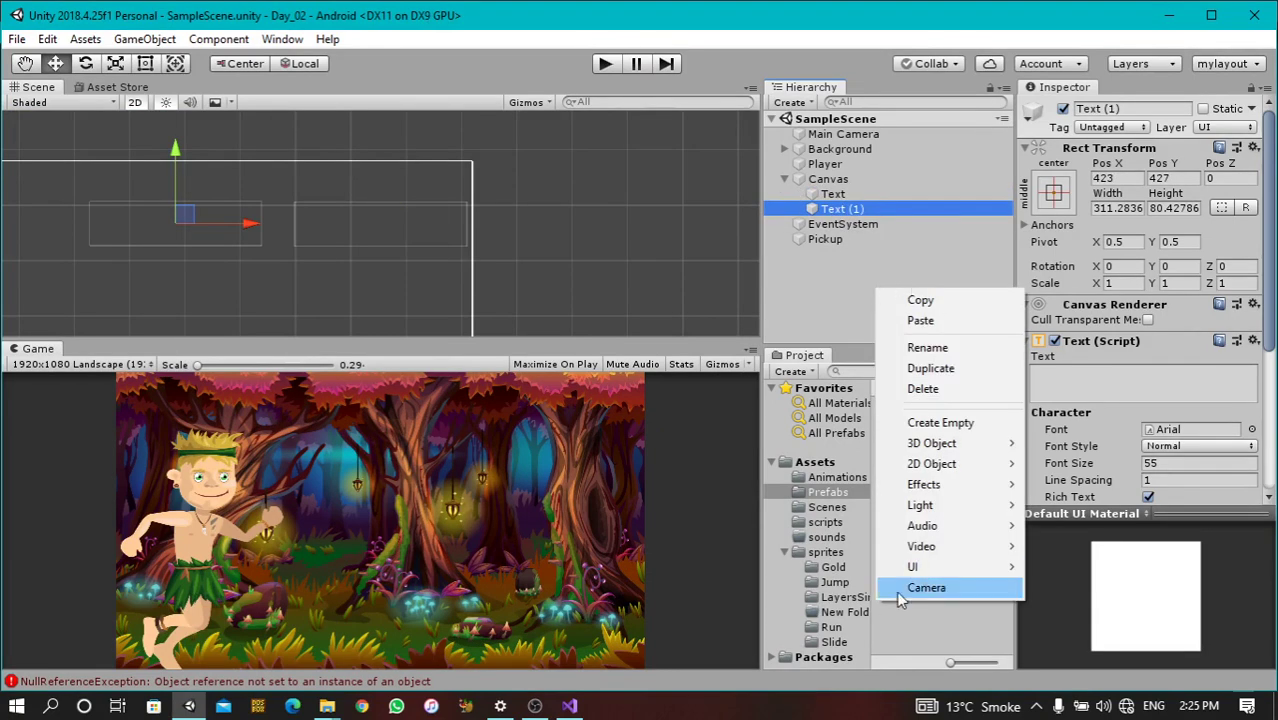
mouse_move(925, 567)
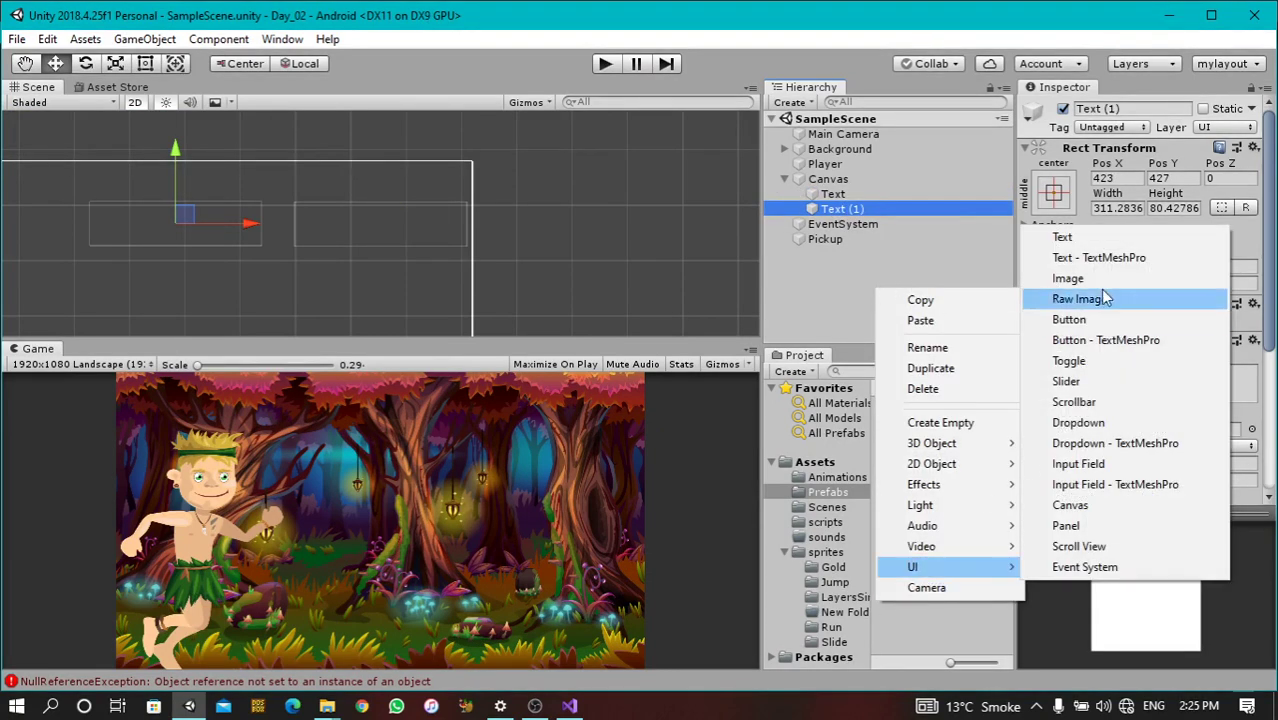
click(1064, 238)
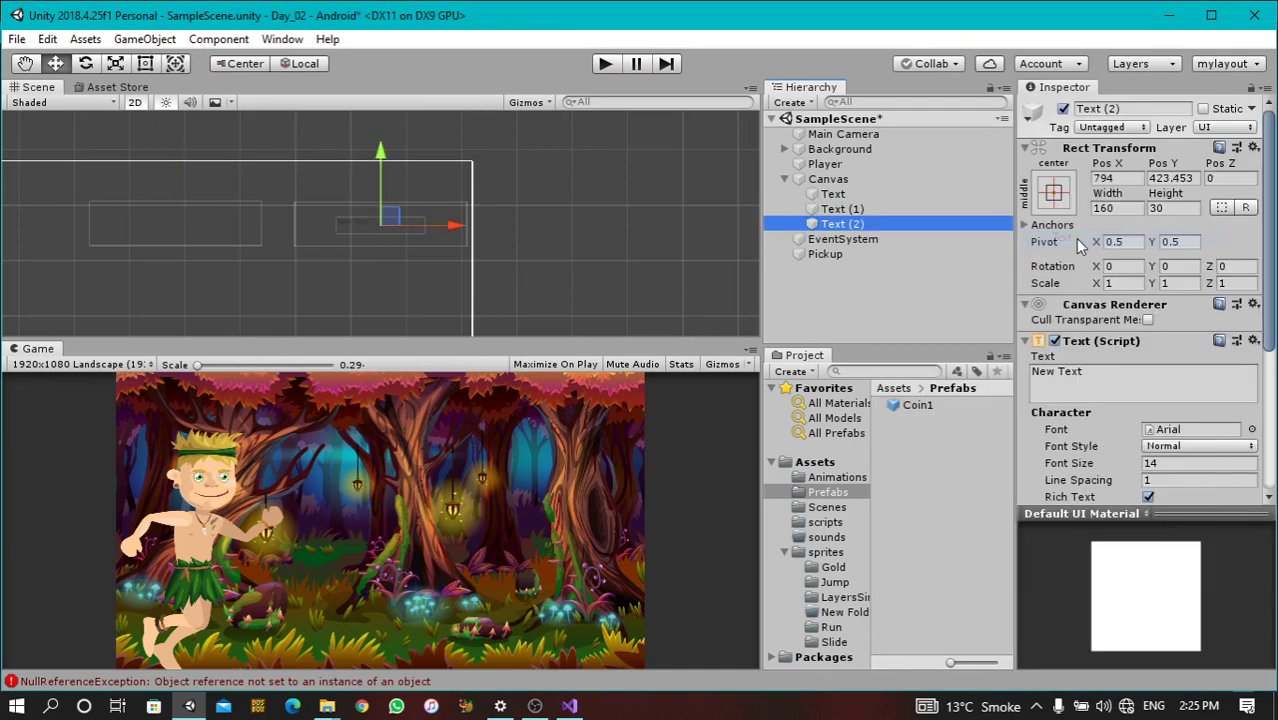
click(858, 267)
click(846, 226)
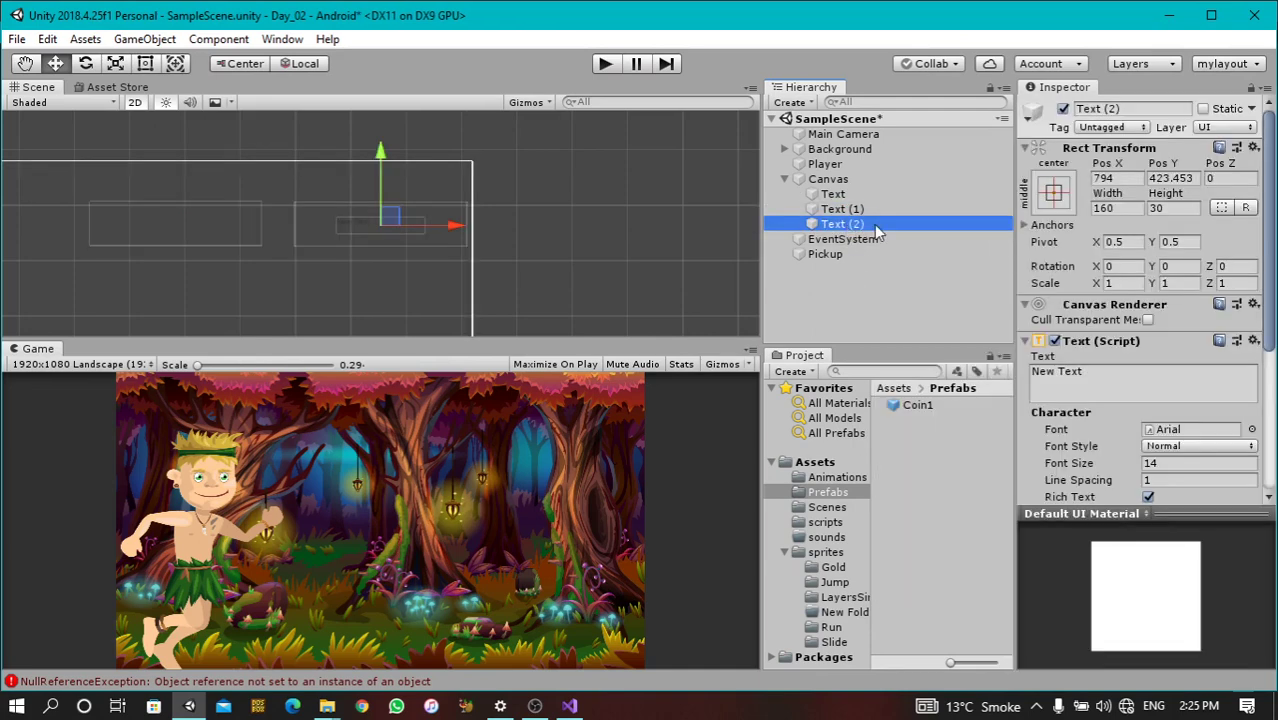
key(Delete)
Examine the character and paragraph settings of Text (1) and the Score Manager script on Canvas
click(845, 209)
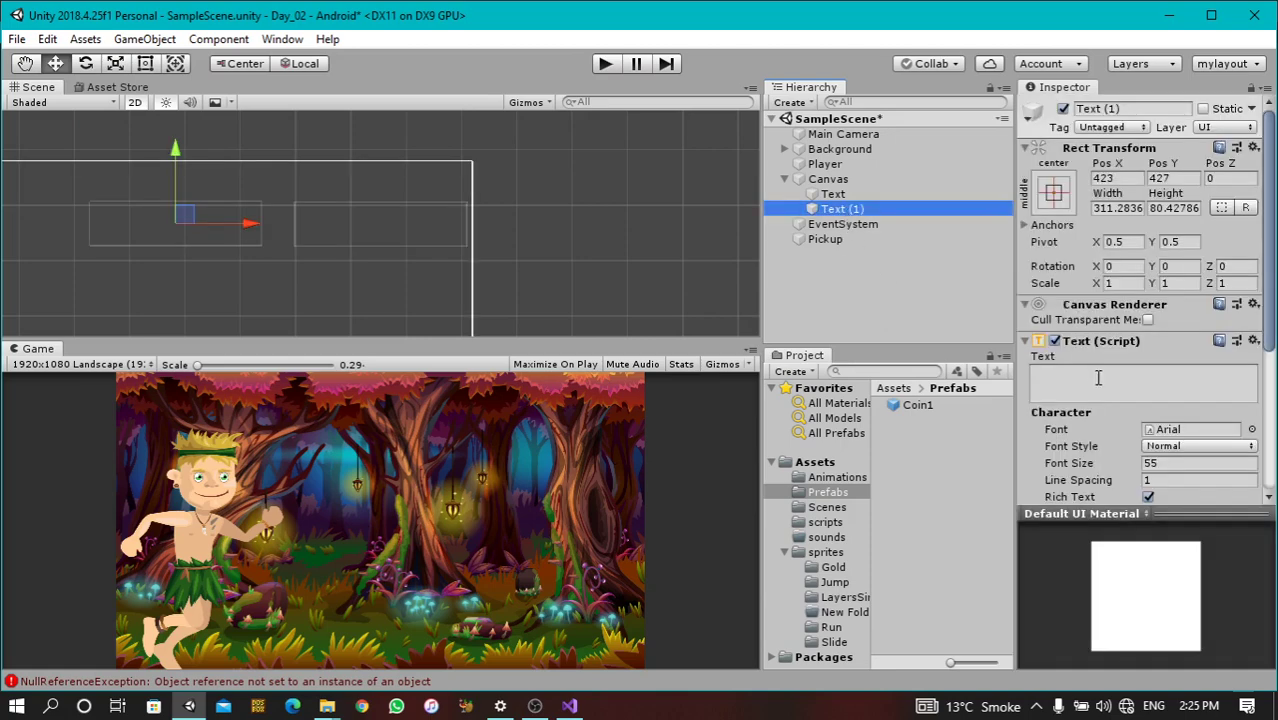
scroll(1097, 377, down, 5)
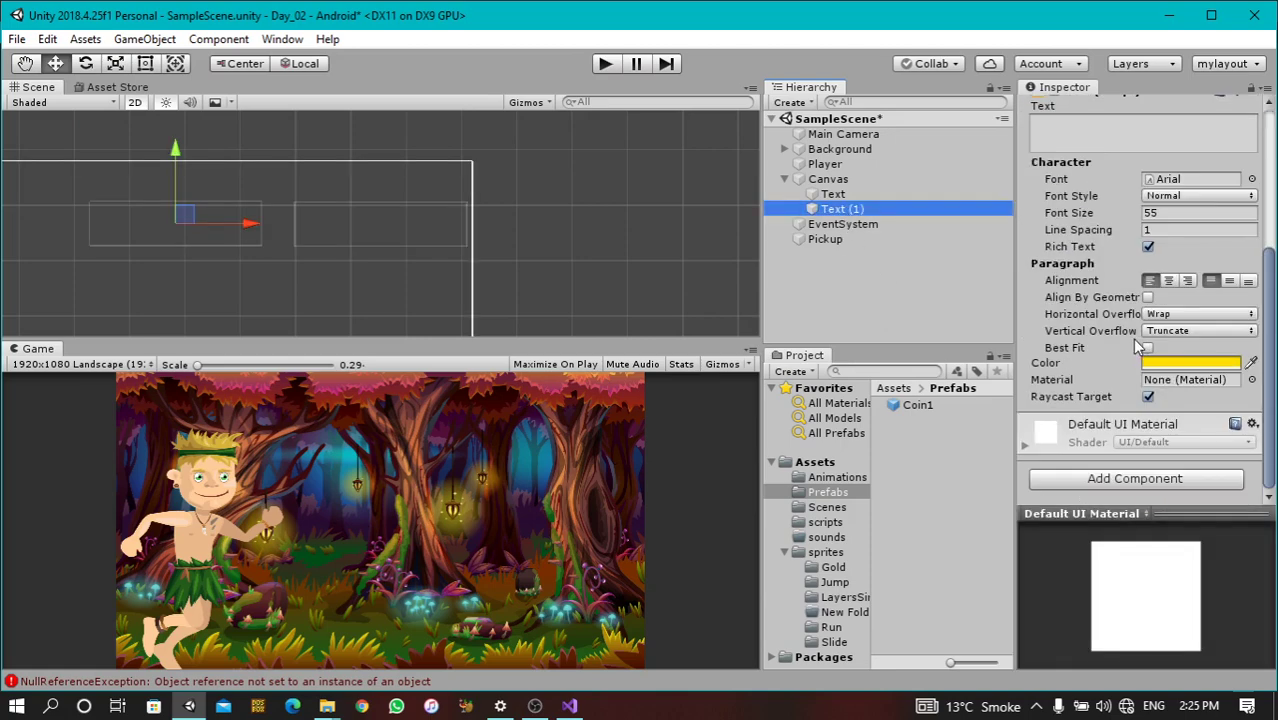
click(884, 285)
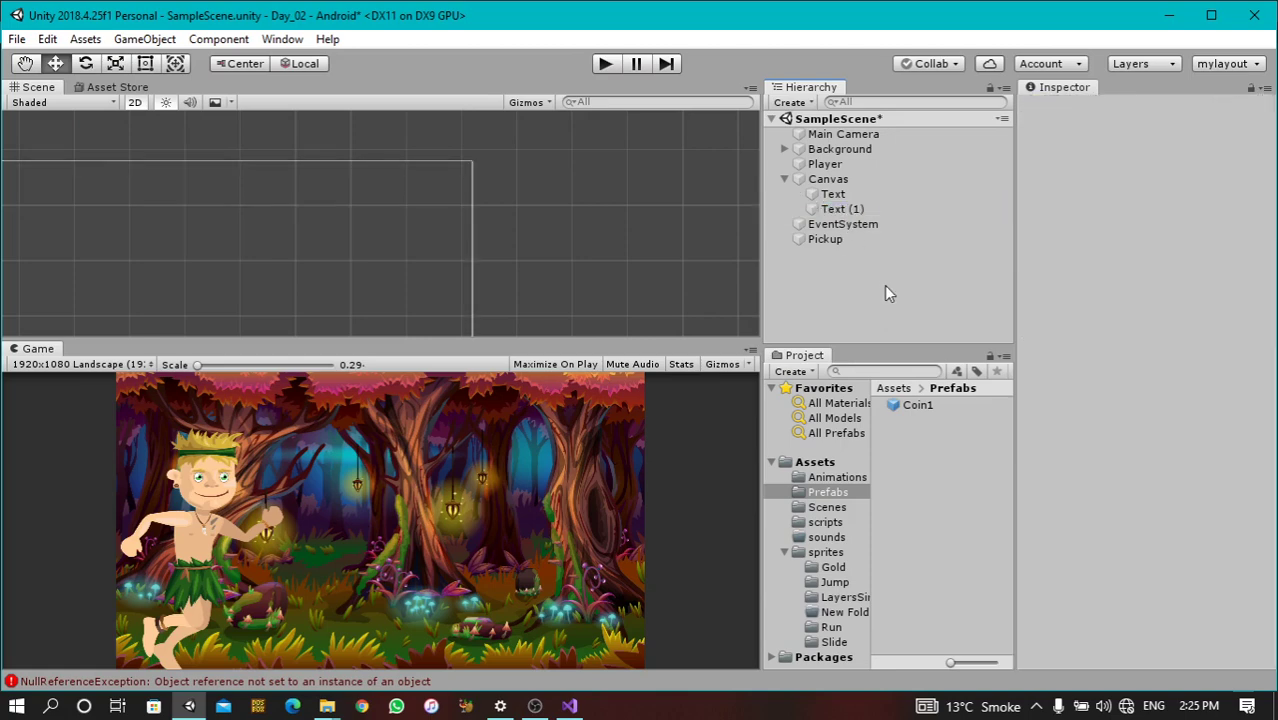
click(838, 207)
click(830, 179)
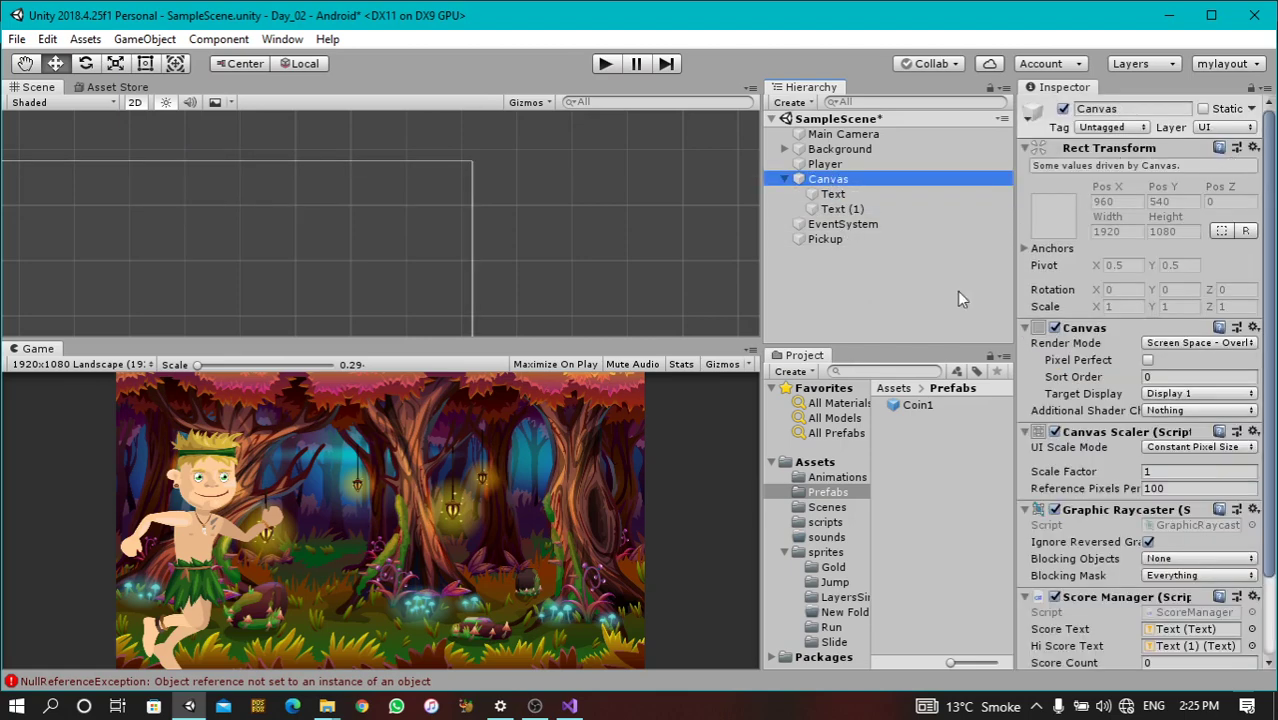
scroll(1160, 470, down, 2)
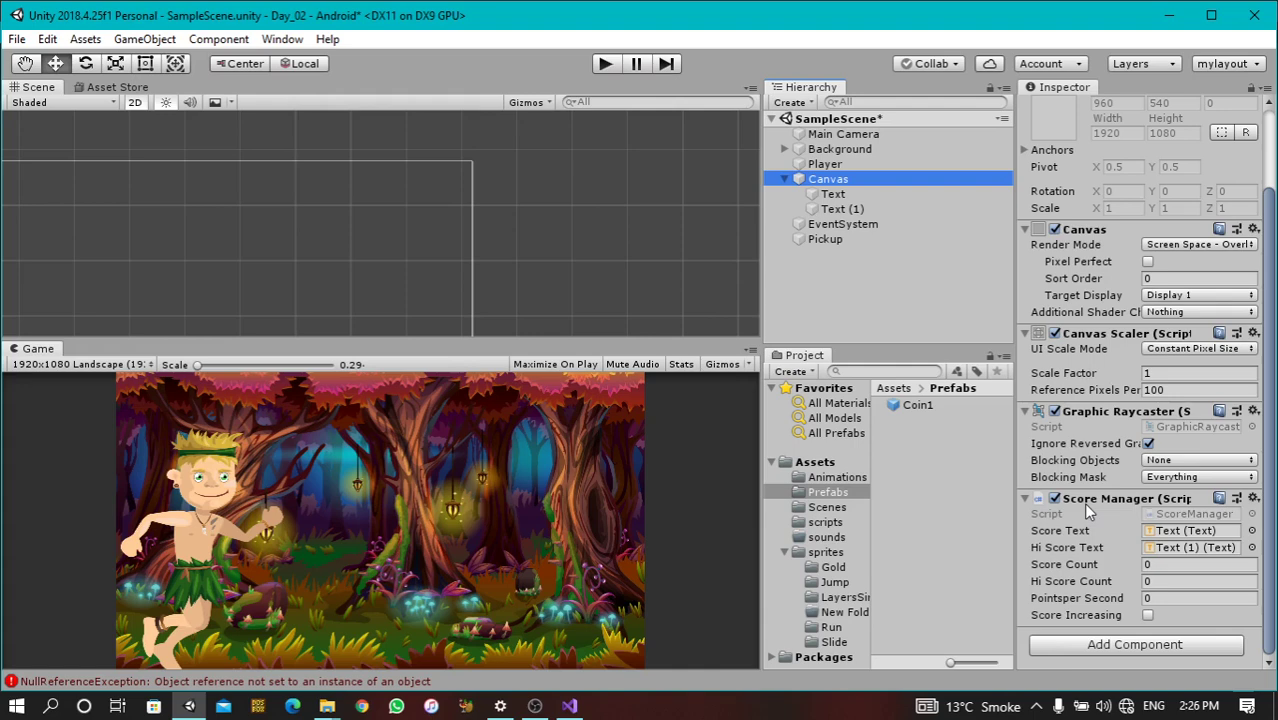
Assign the text objects under Canvas to the text fields of its Score Manager script, with Text (1) as Hi Score Text
click(834, 196)
click(838, 208)
click(834, 194)
click(838, 208)
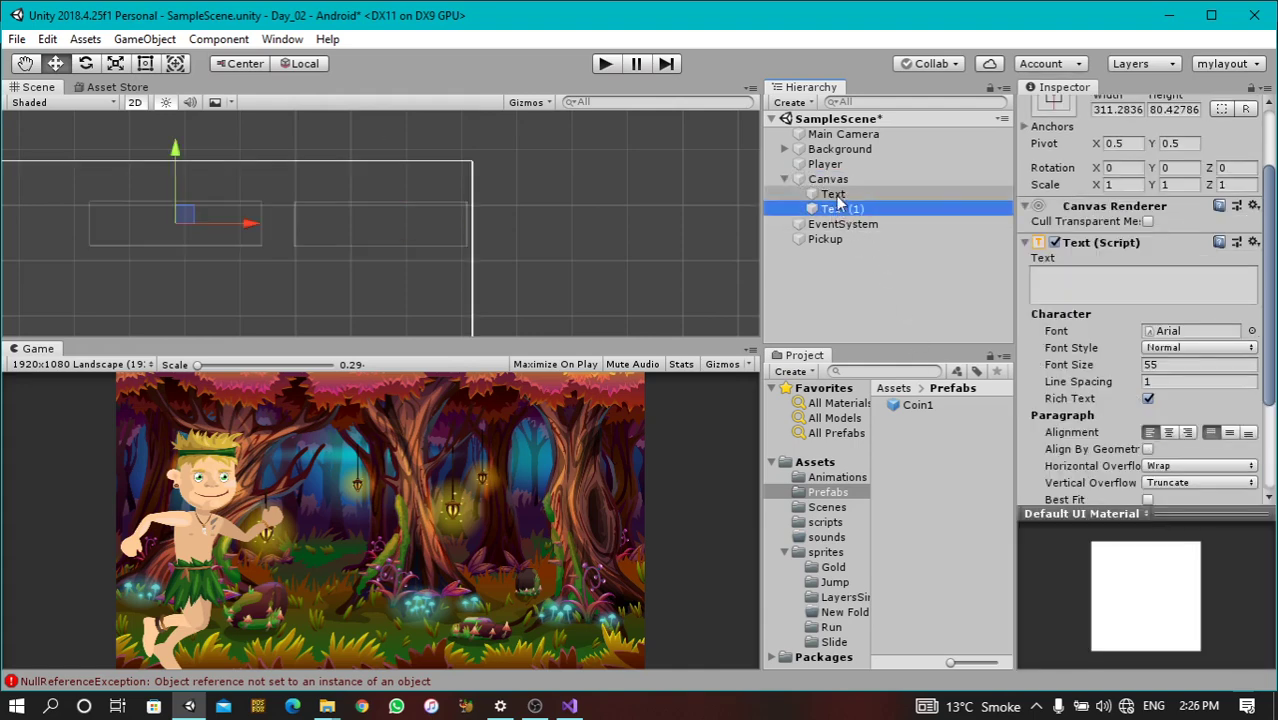
click(838, 181)
drag(836, 194, 1163, 549)
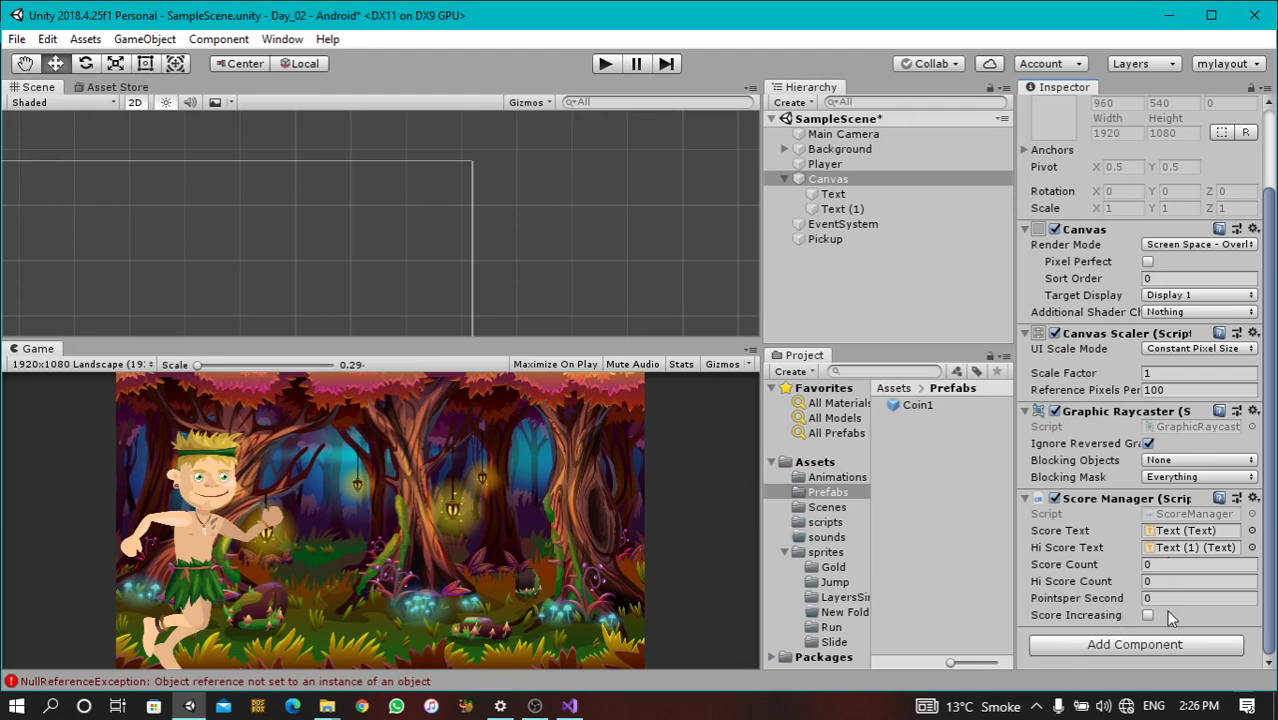
click(890, 334)
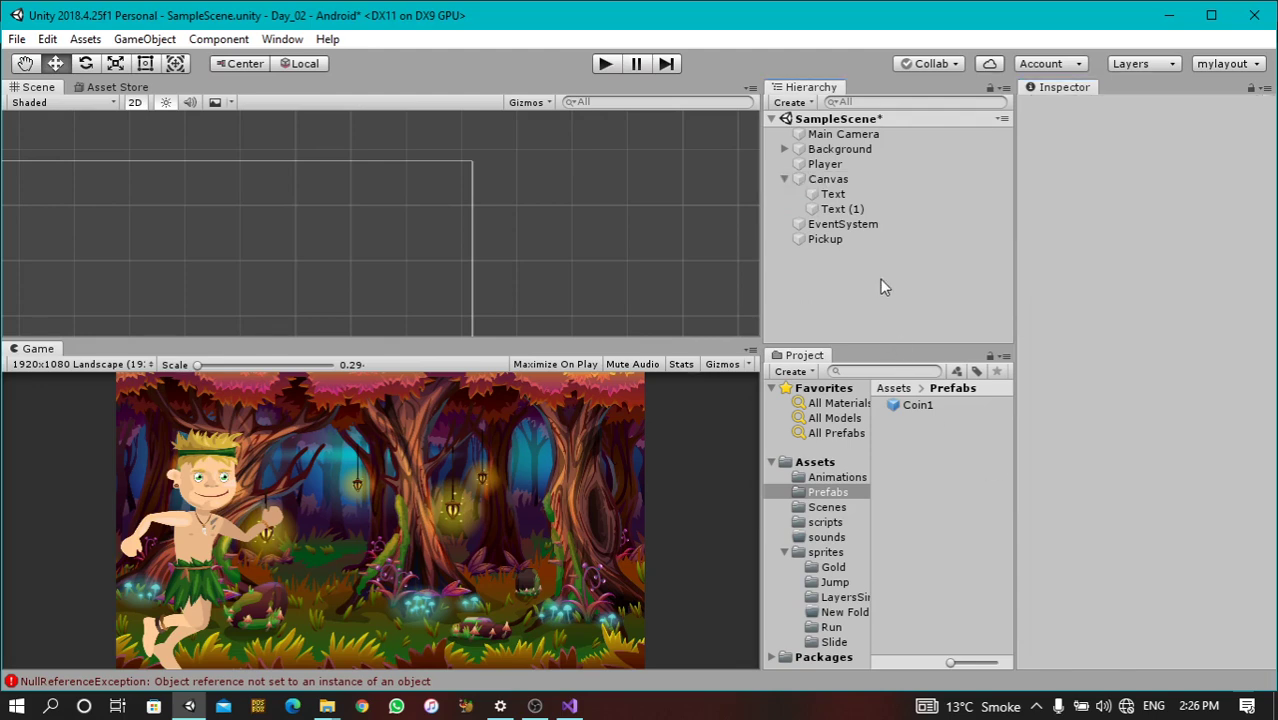
Assign the Coin1 prefab to Coin Prefab in the Game Coins script on Player
click(850, 182)
click(826, 164)
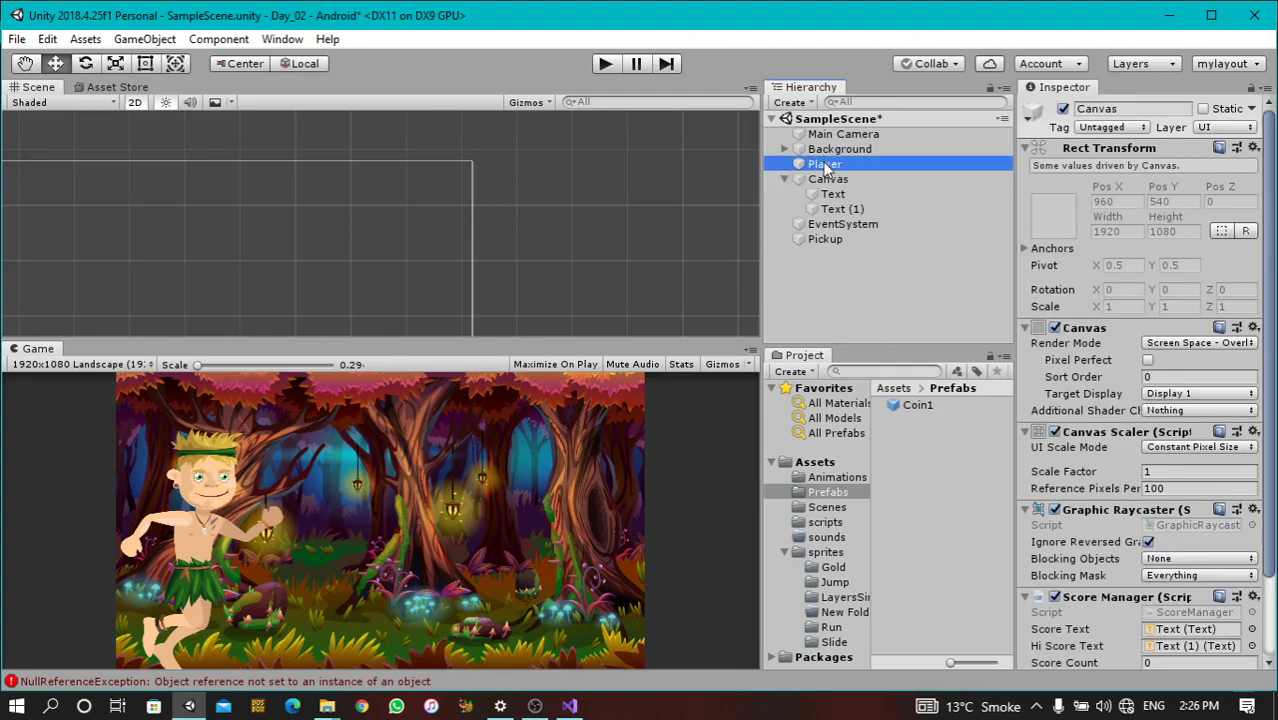
scroll(1130, 425, down, 10)
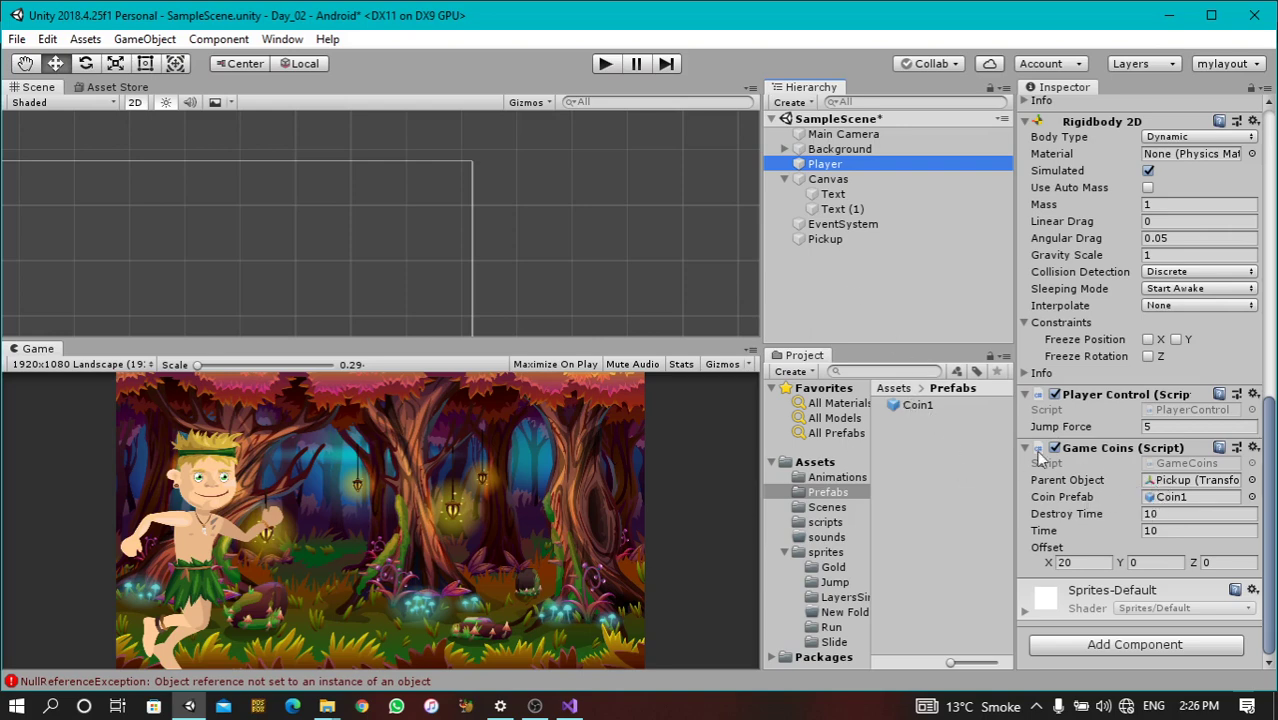
drag(925, 405, 1173, 498)
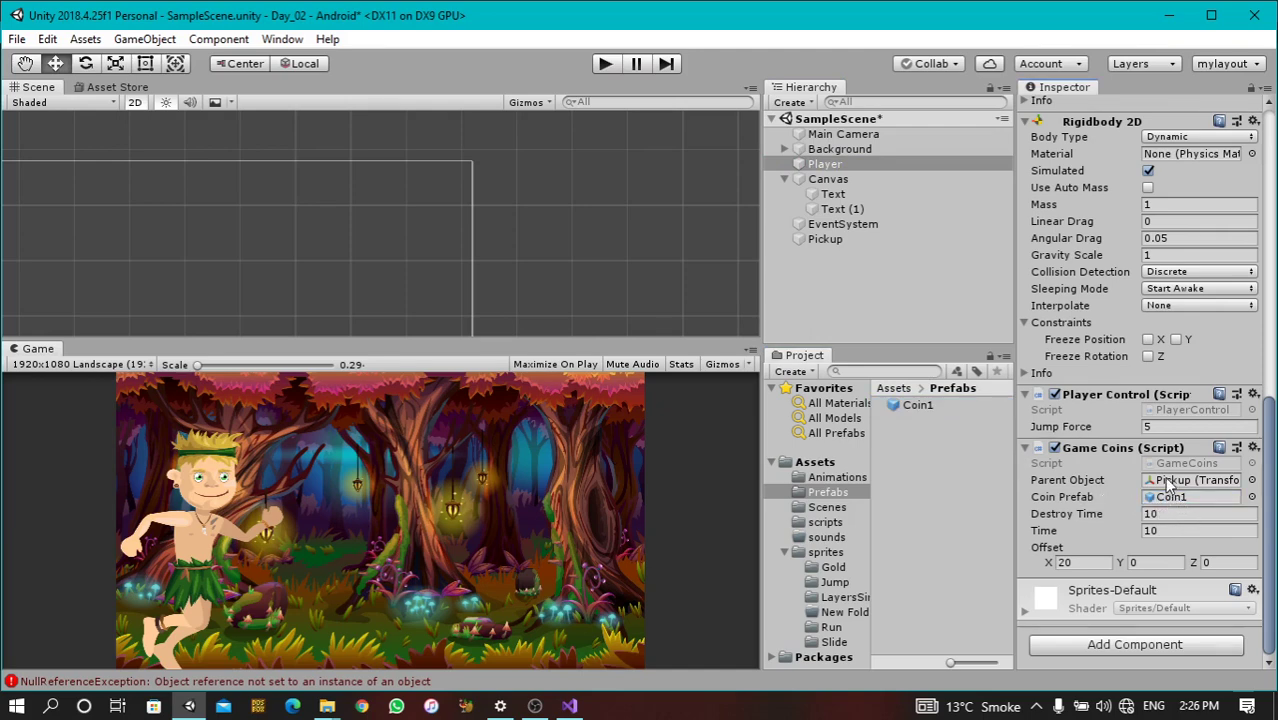
click(841, 263)
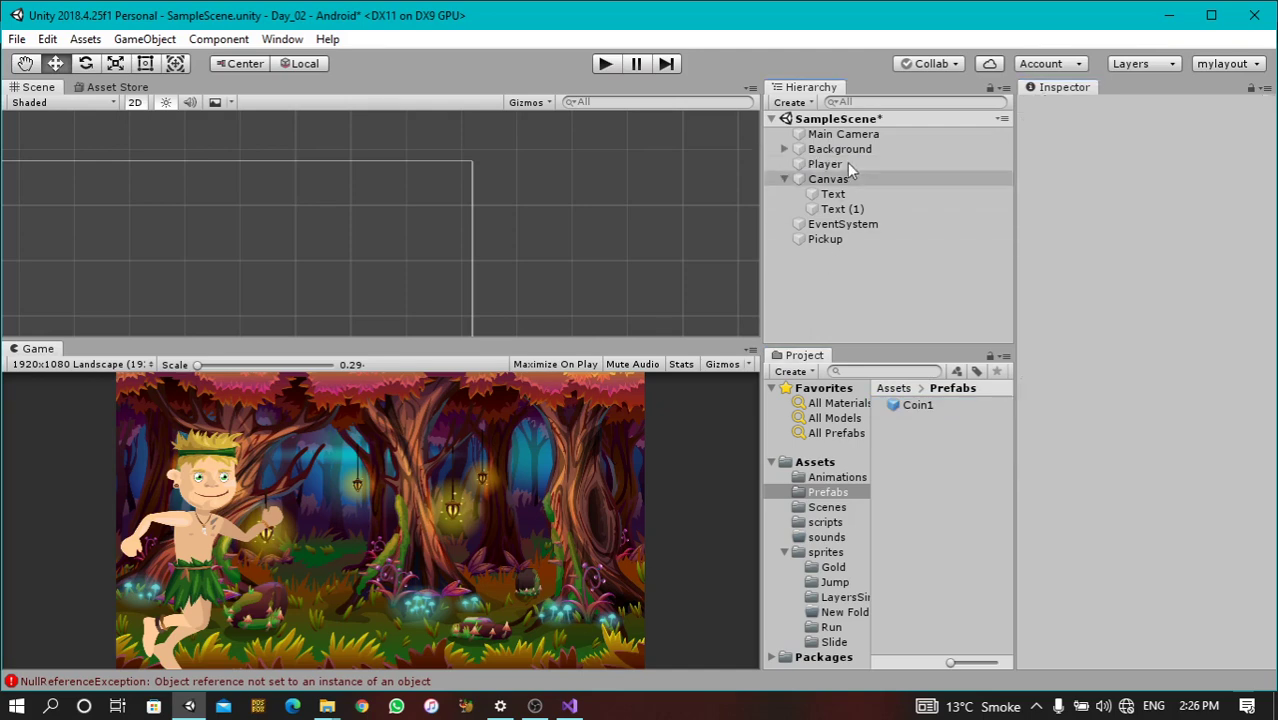
Examine the Pickup object's Transform and its use as Parent Object in the Game Coins script on Player
click(823, 239)
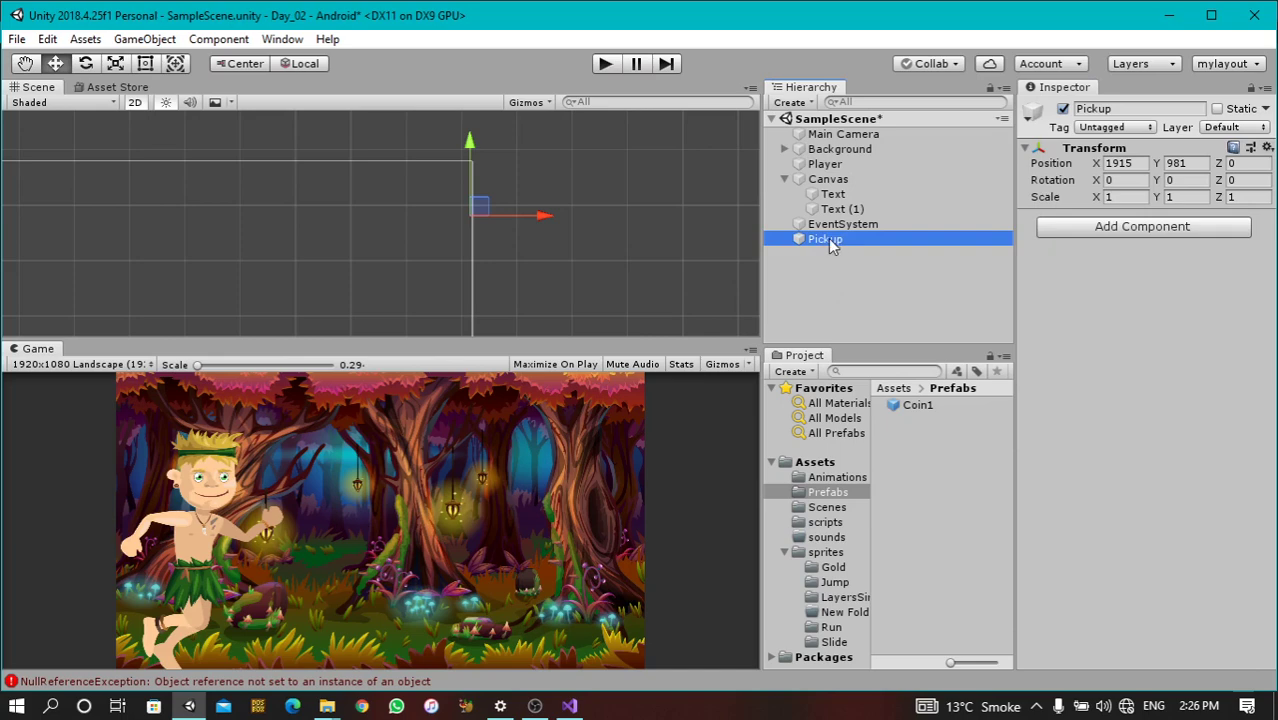
click(849, 252)
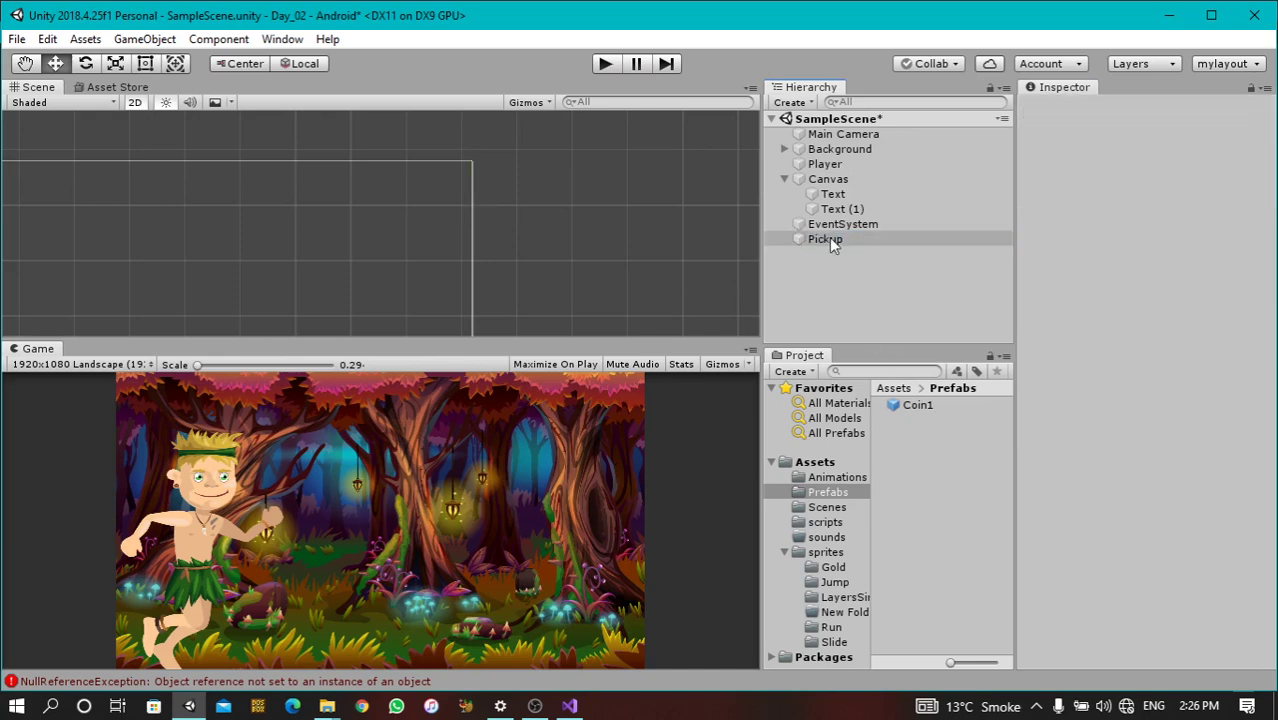
click(829, 239)
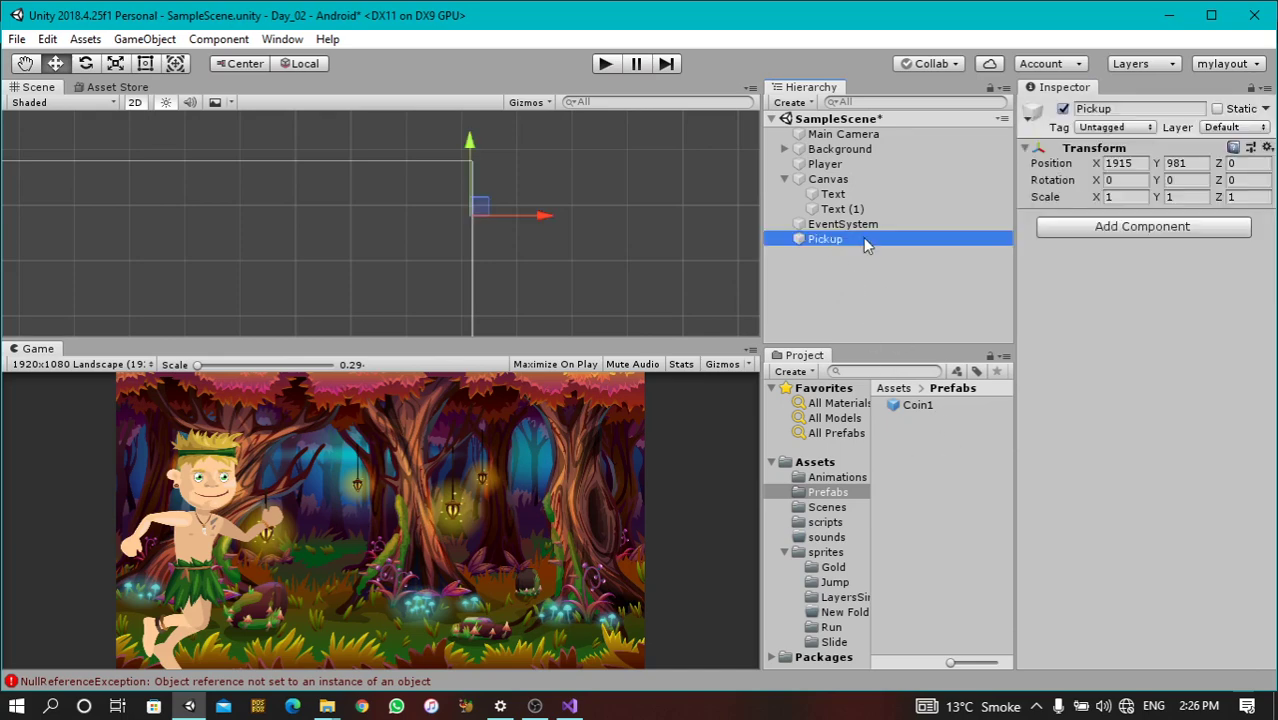
click(836, 166)
scroll(1190, 525, down, 5)
scroll(1189, 524, down, 6)
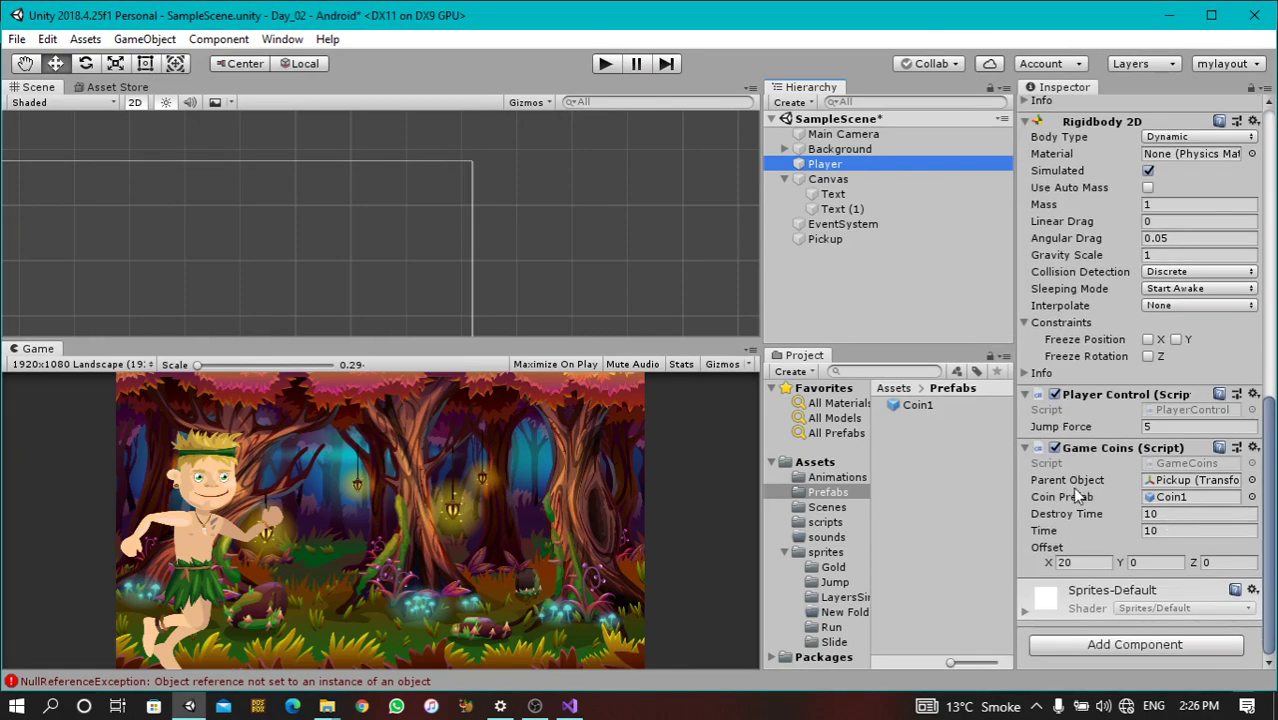
Set Time to 3 in Player's Game Coins script and review its Destroy Time and Offset X values
click(1165, 513)
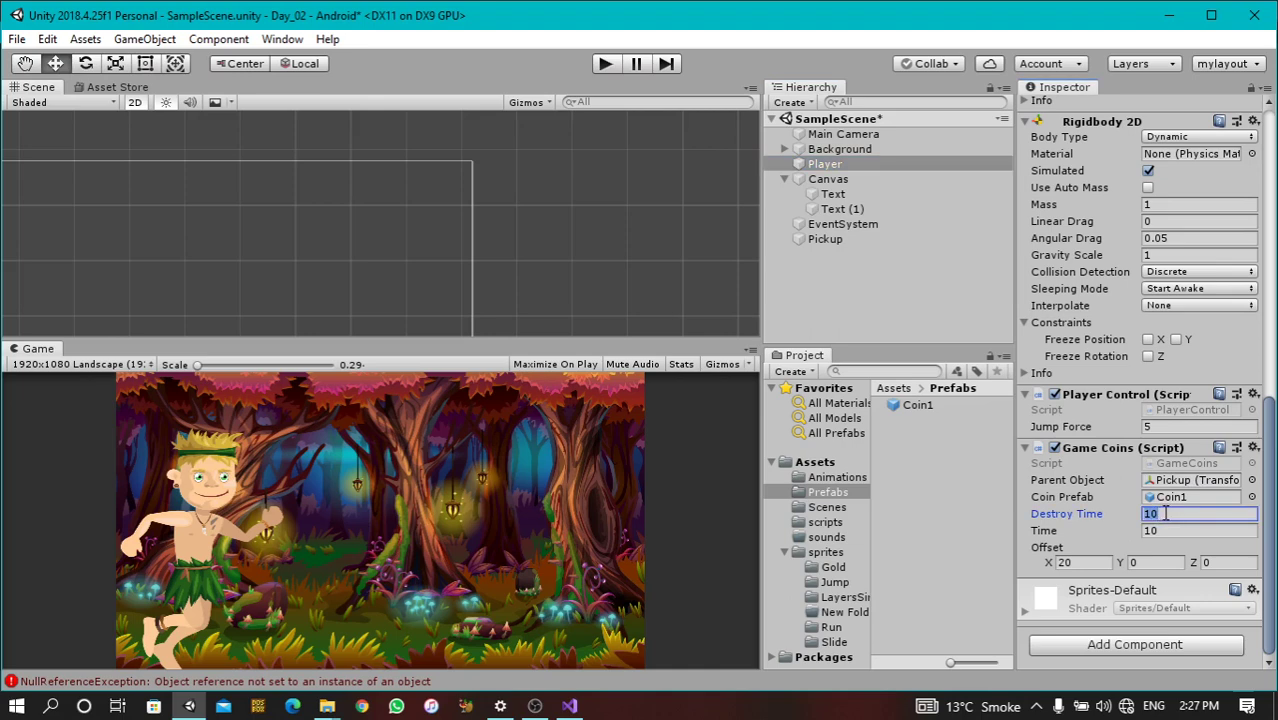
click(1167, 530)
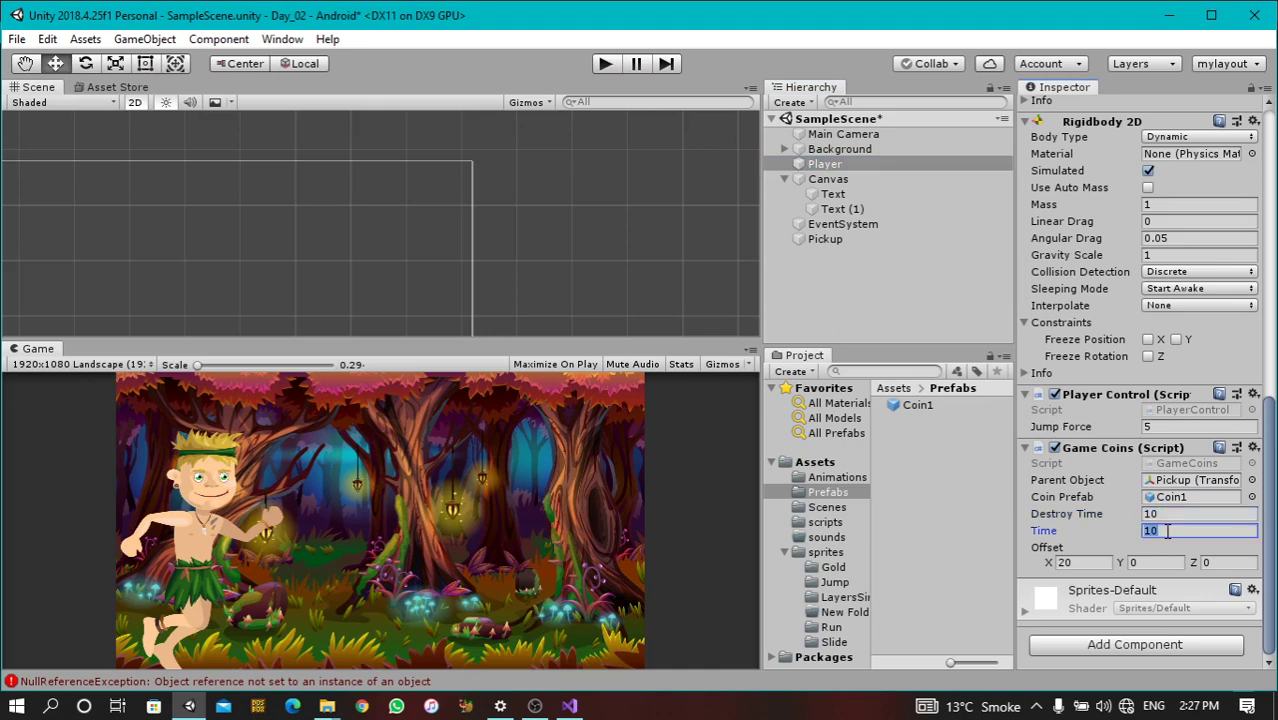
click(1169, 531)
double_click(1167, 531)
click(1166, 531)
double_click(1135, 531)
text(3)
click(1166, 514)
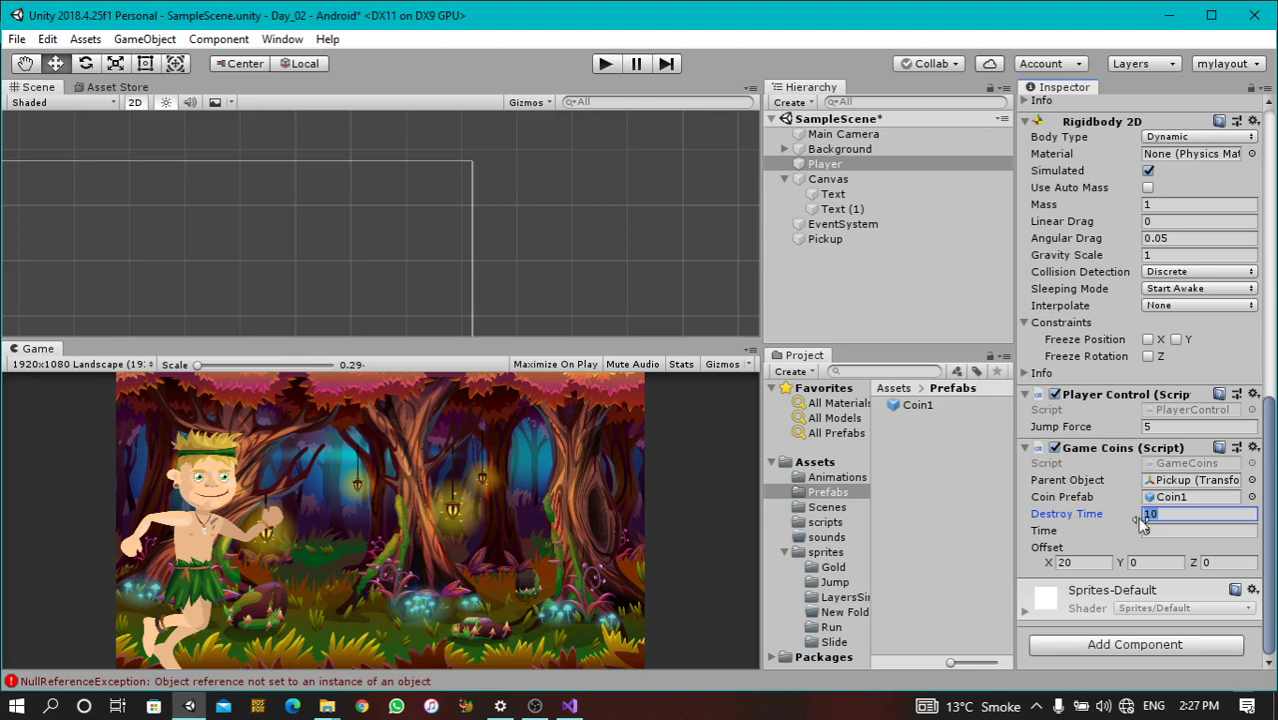
click(1088, 564)
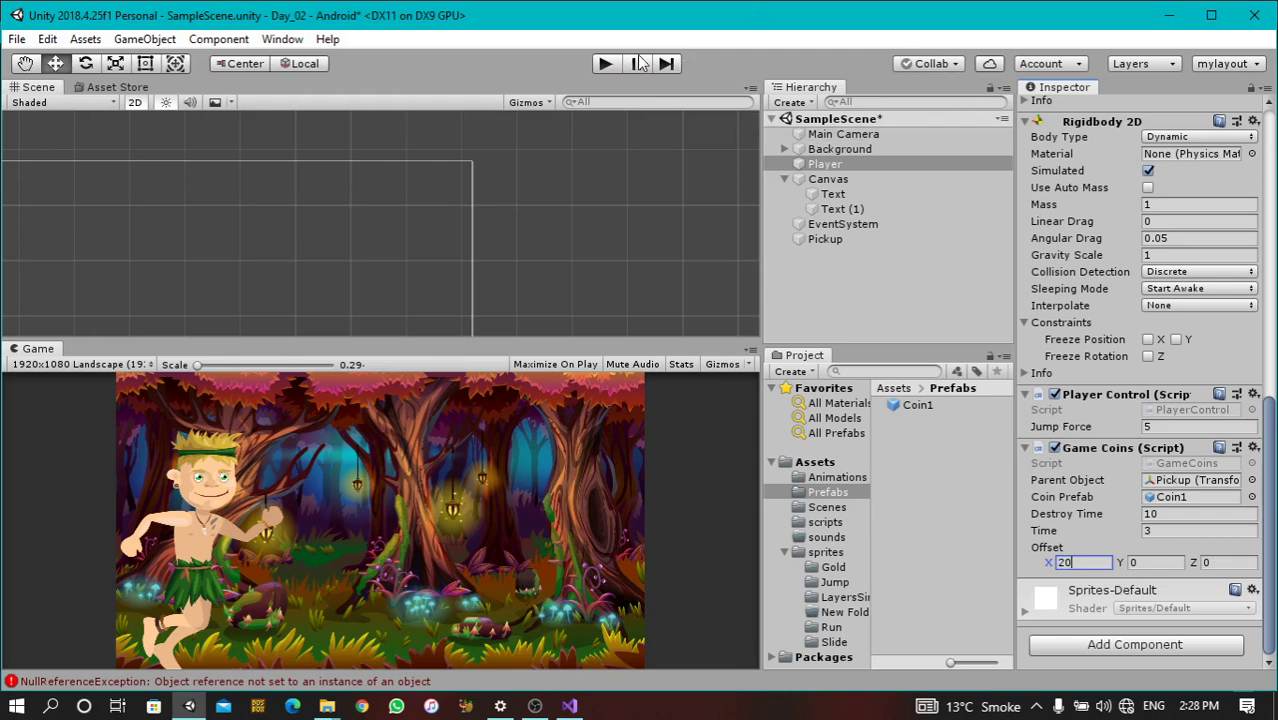
Run the game and focus the scene view on Player to watch the coins spawn ahead of it
click(604, 63)
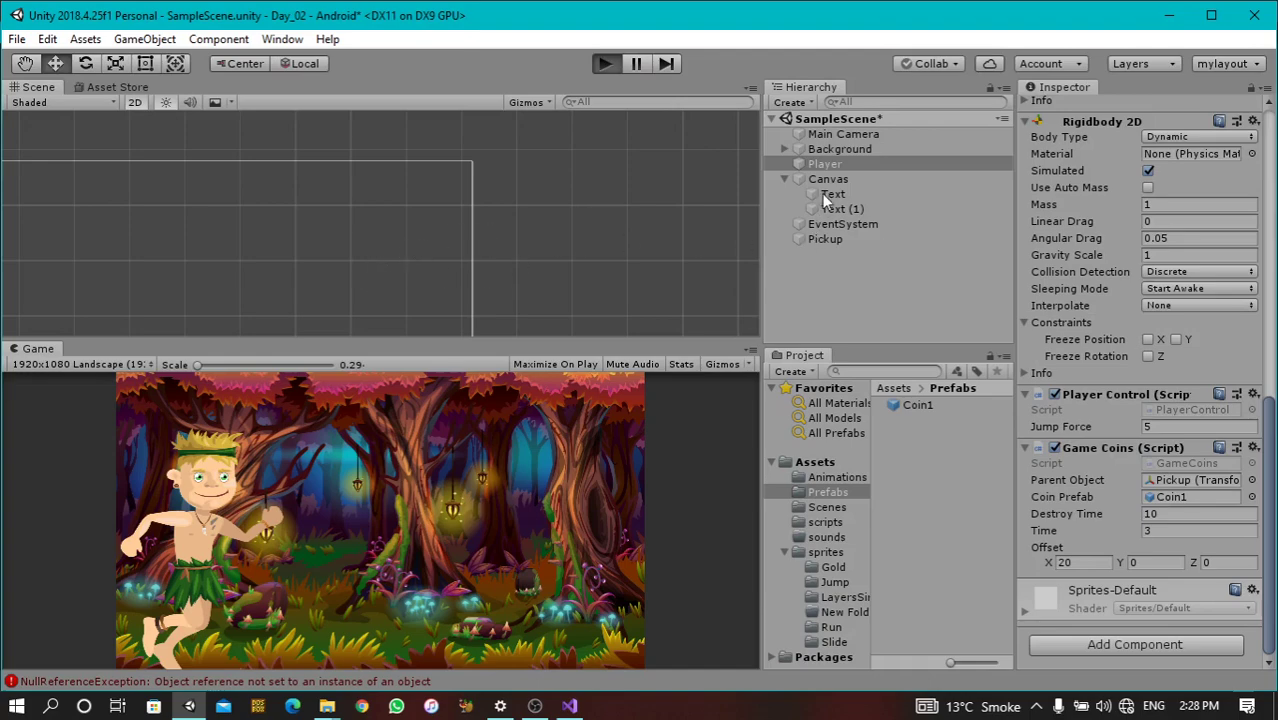
double_click(831, 164)
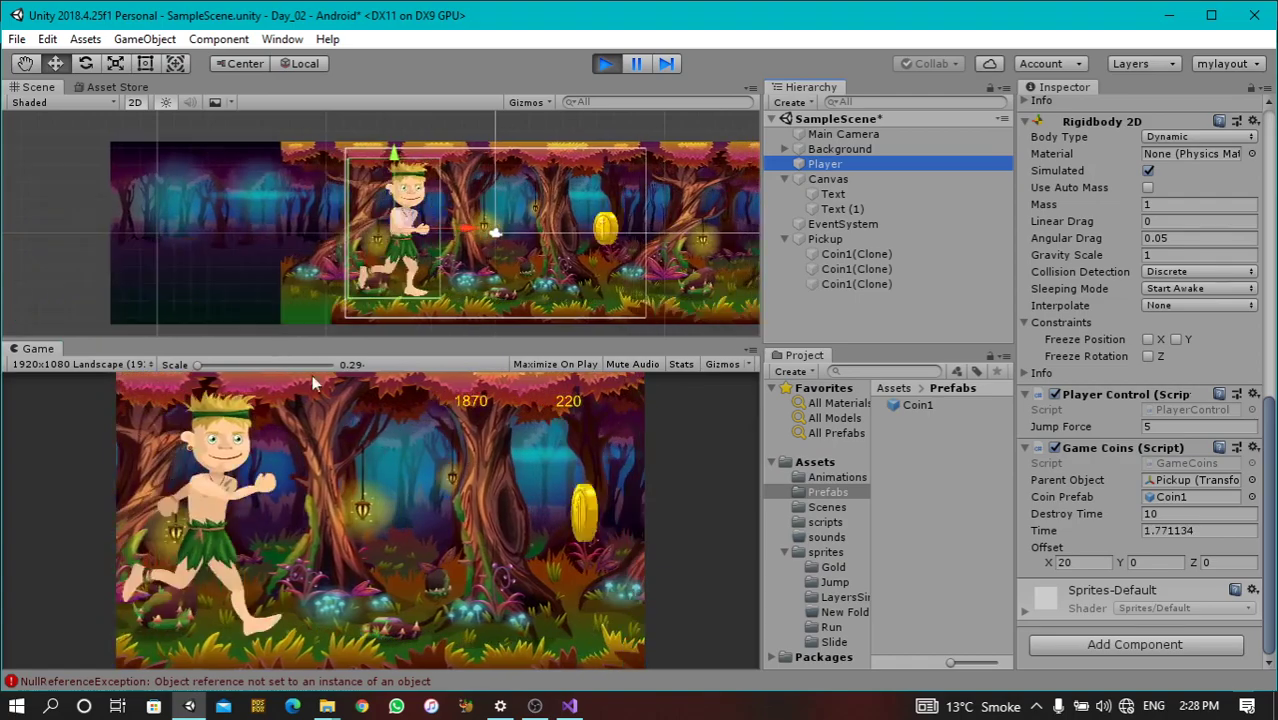
scroll(233, 275, down, 3)
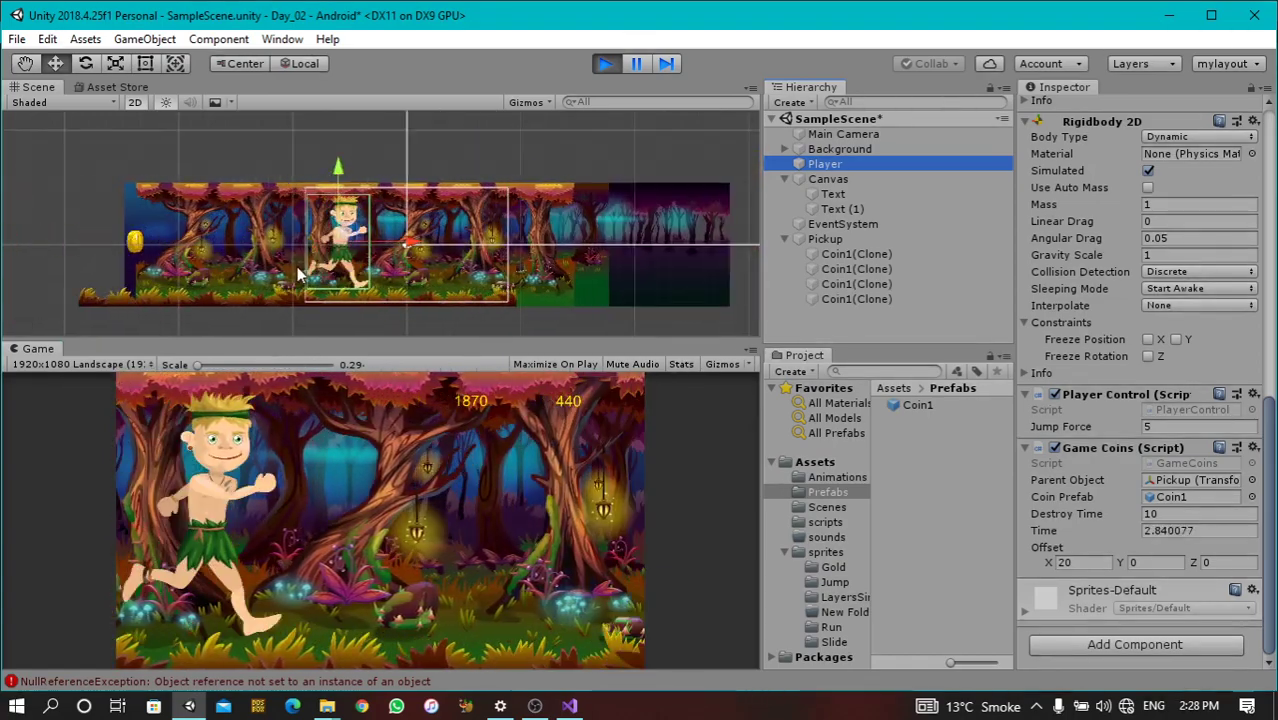
scroll(352, 240, down, 2)
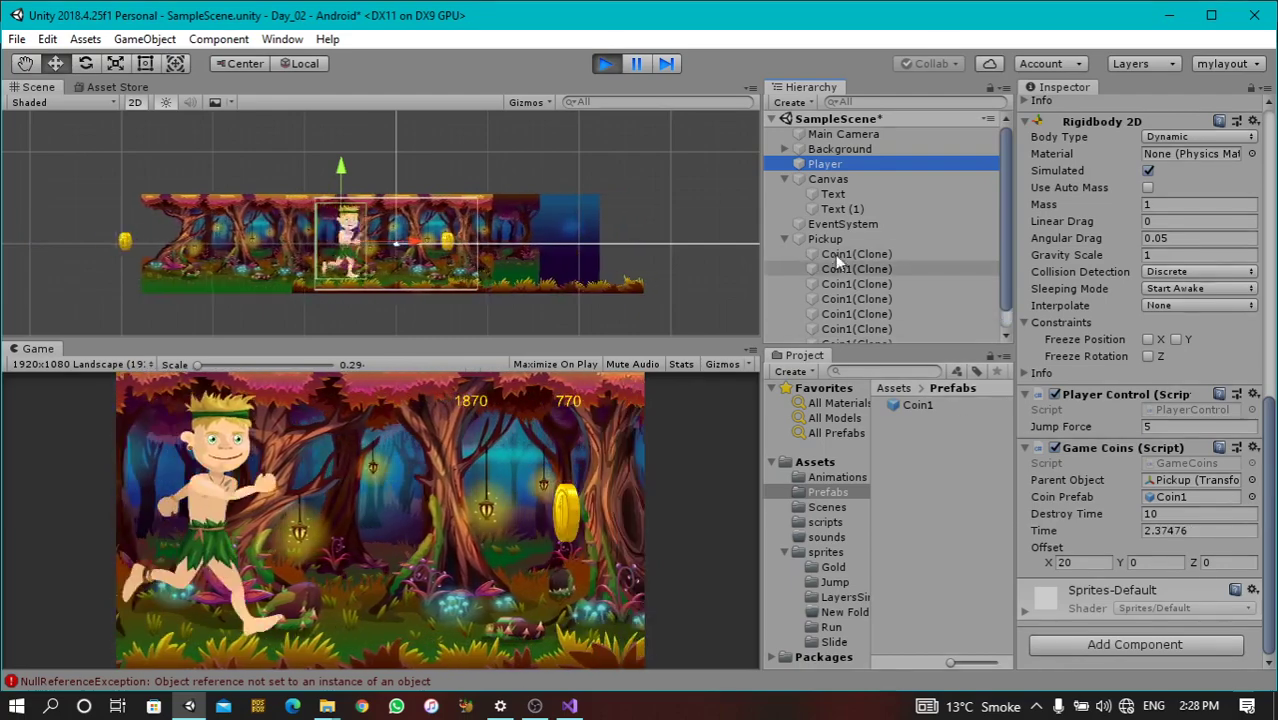
Inspect the coin clones under Pickup and the coins passing Player in the scene, and stop the game
click(826, 240)
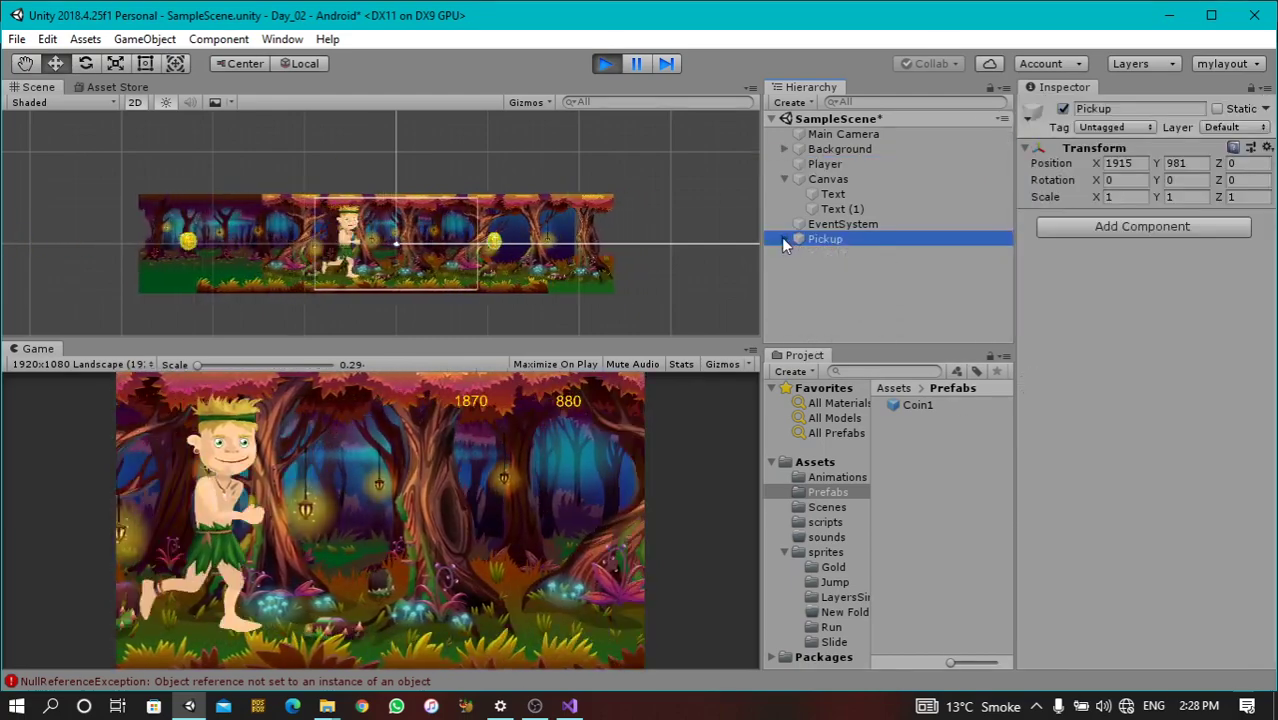
click(828, 166)
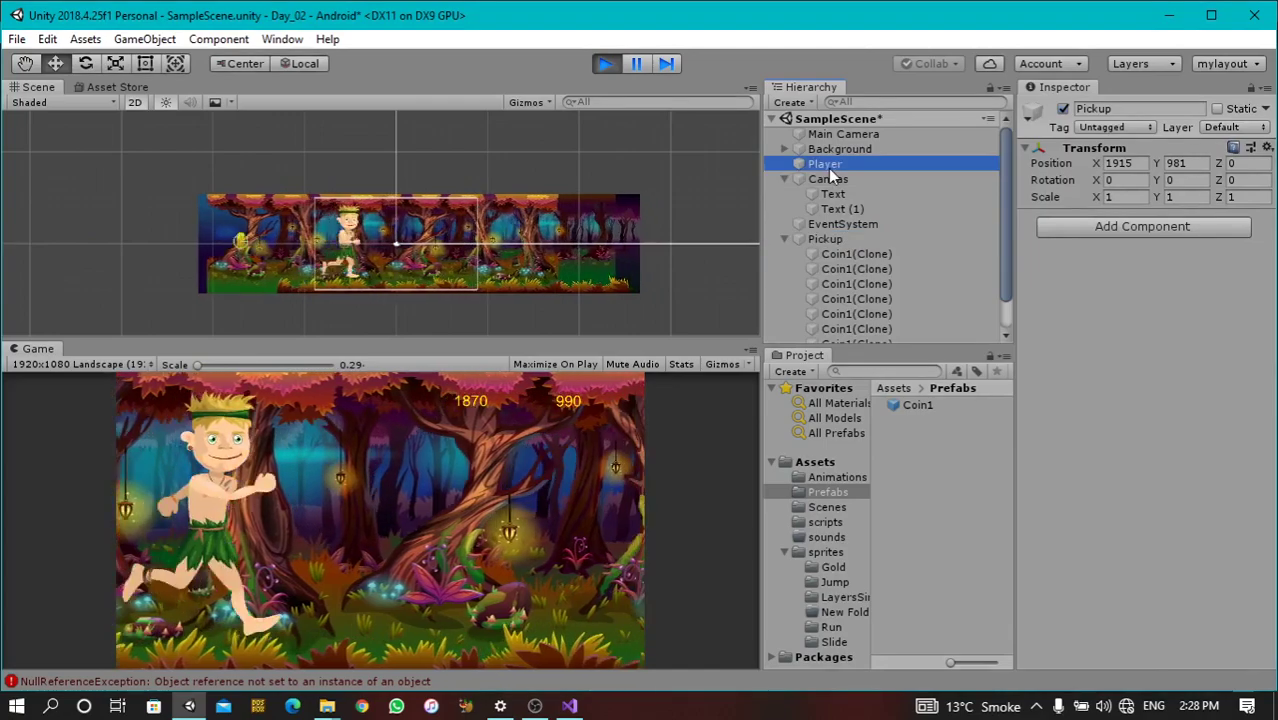
scroll(1108, 507, down, 10)
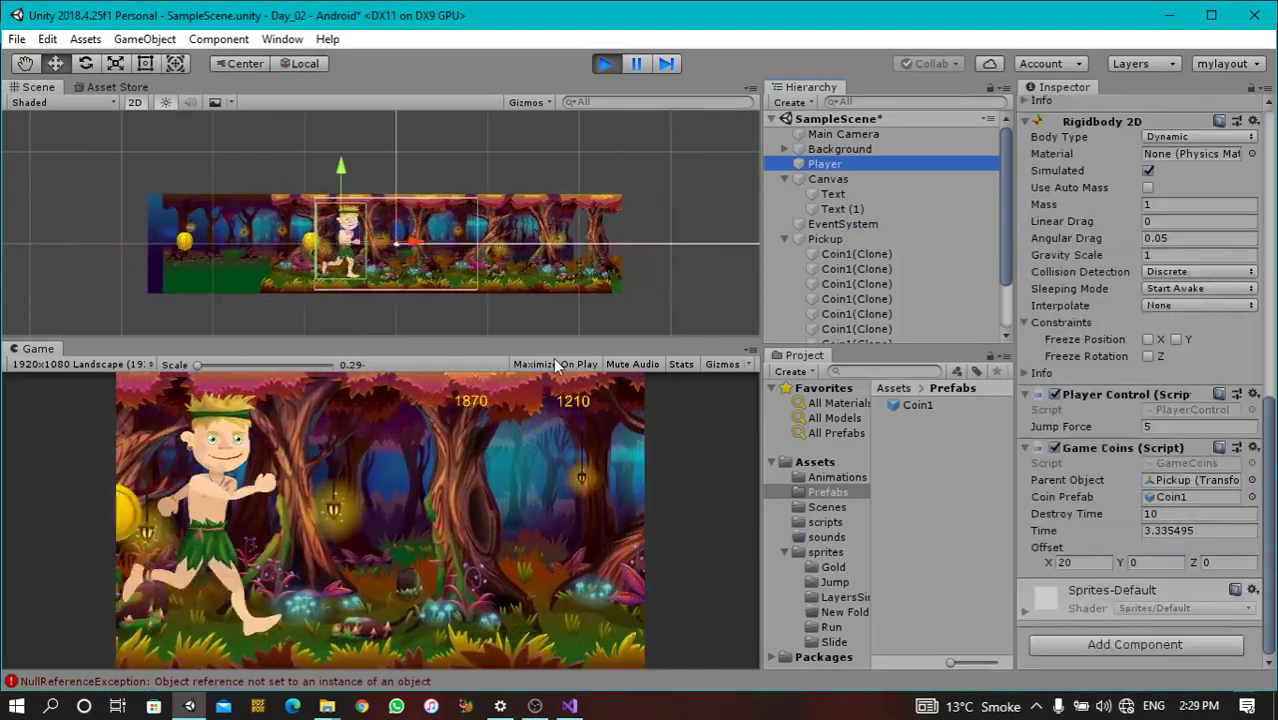
scroll(540, 195, down, 3)
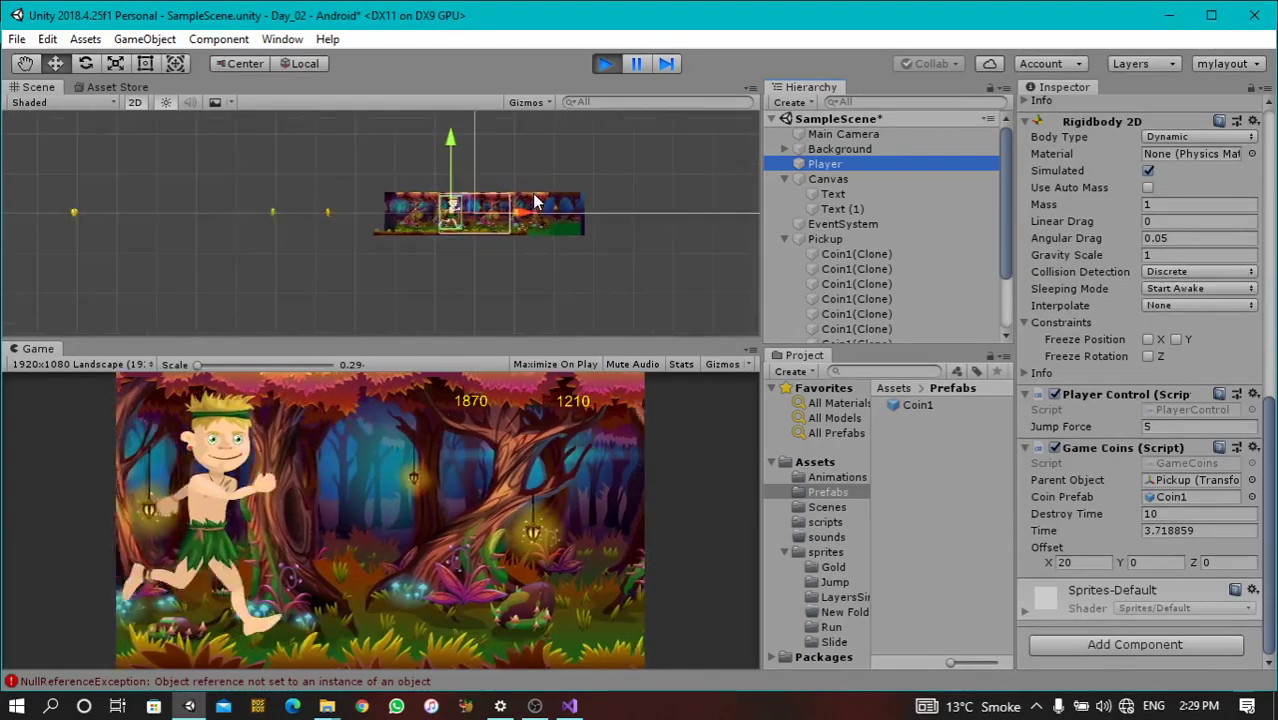
scroll(550, 195, up, 2)
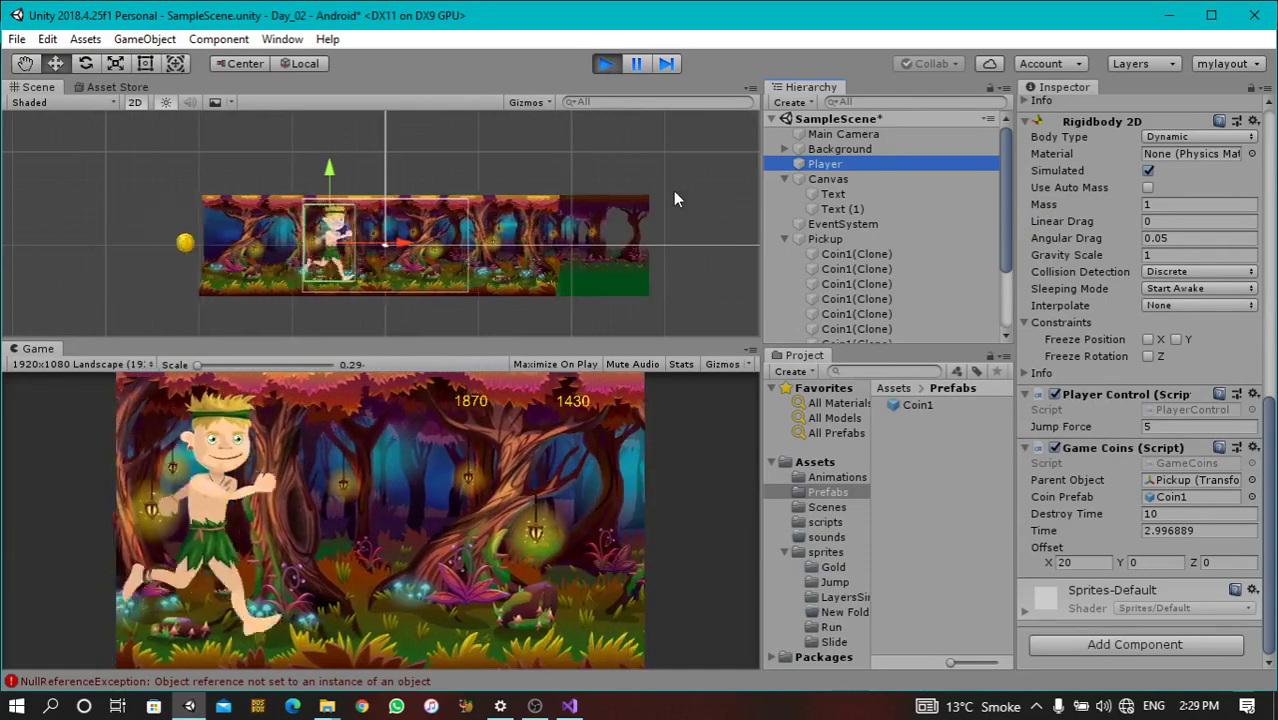
scroll(650, 208, down, 2)
scroll(640, 212, down, 1)
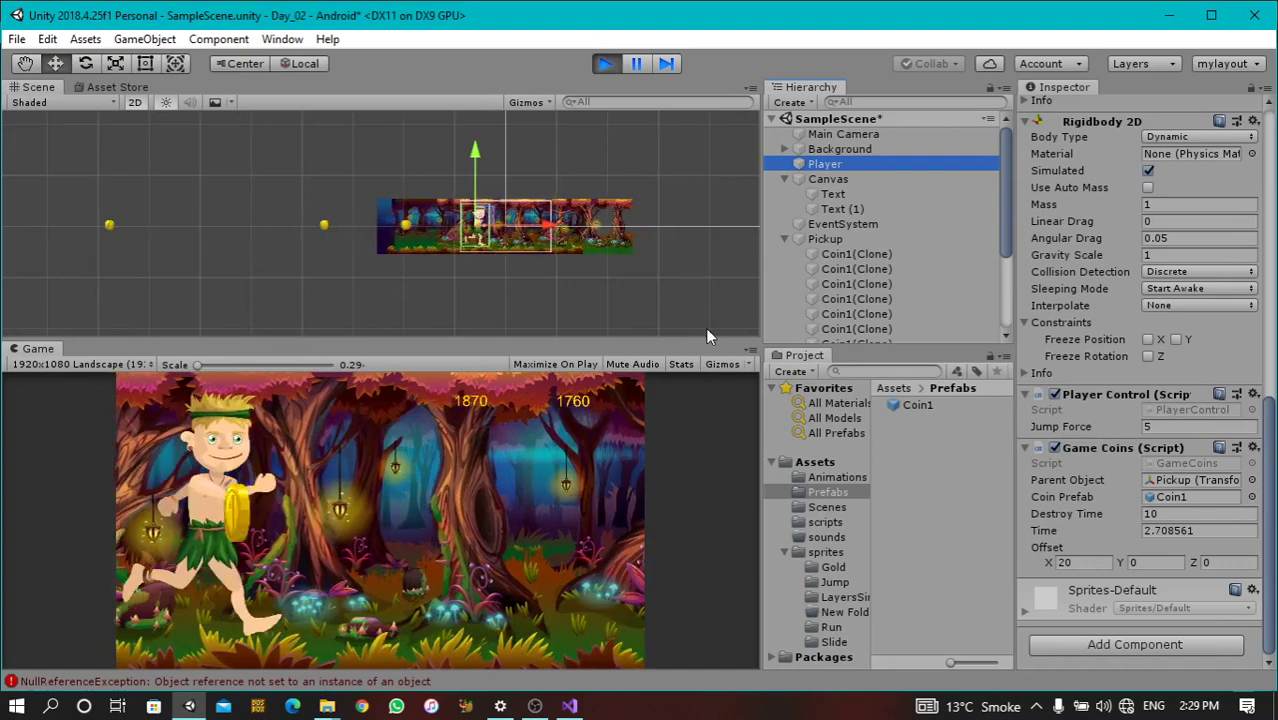
click(605, 64)
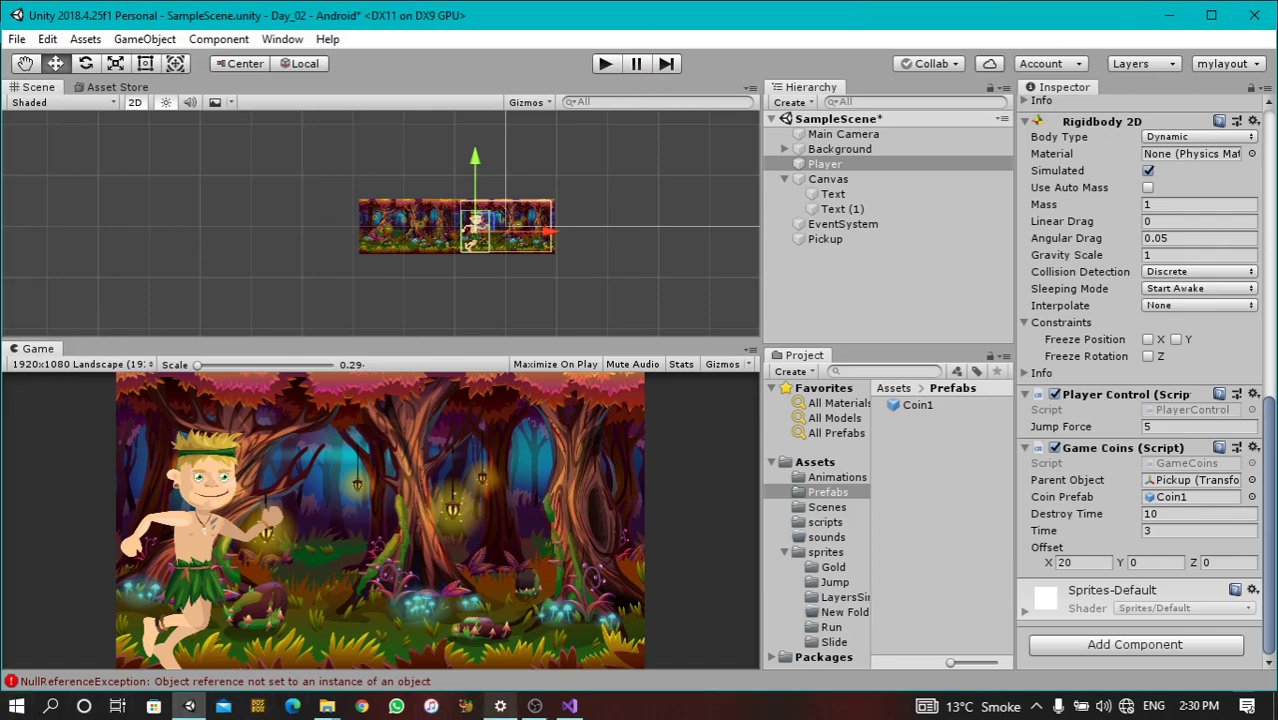
click(535, 706)
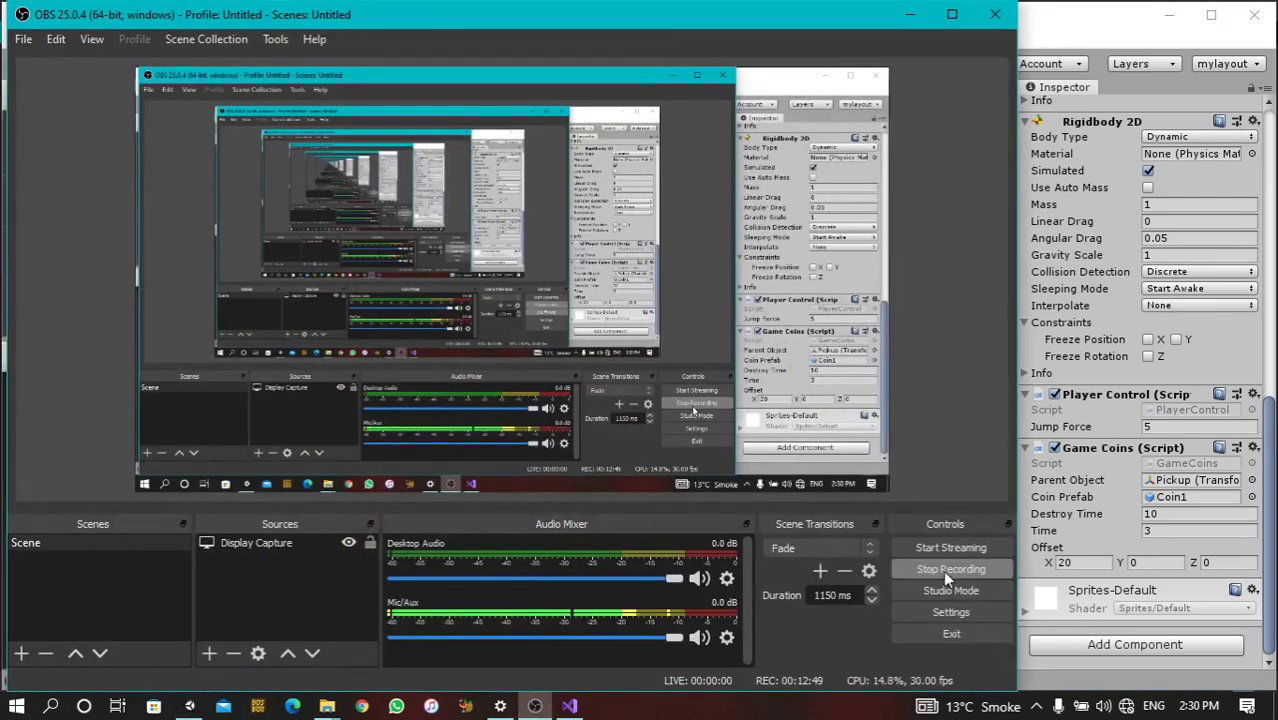